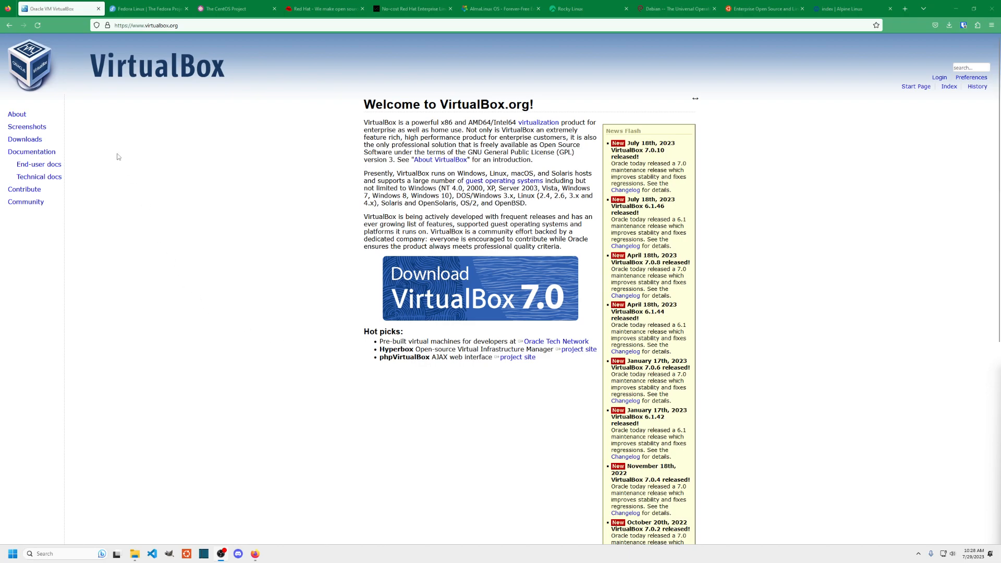
- Open the VirtualBox Downloads page by way of the About page
left_click_drag(28, 118, 8, 116)
left_click(9, 115)
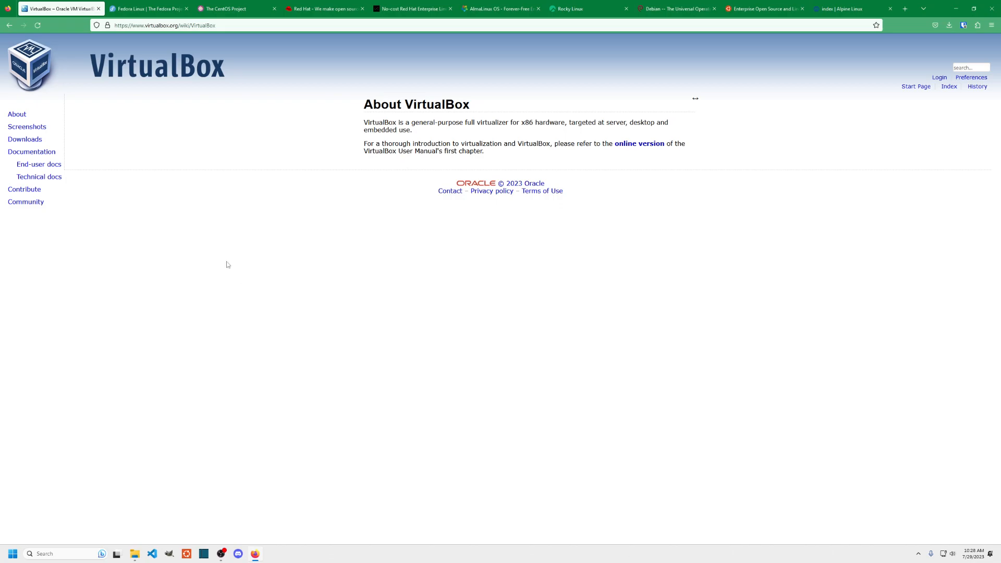
left_click(25, 140)
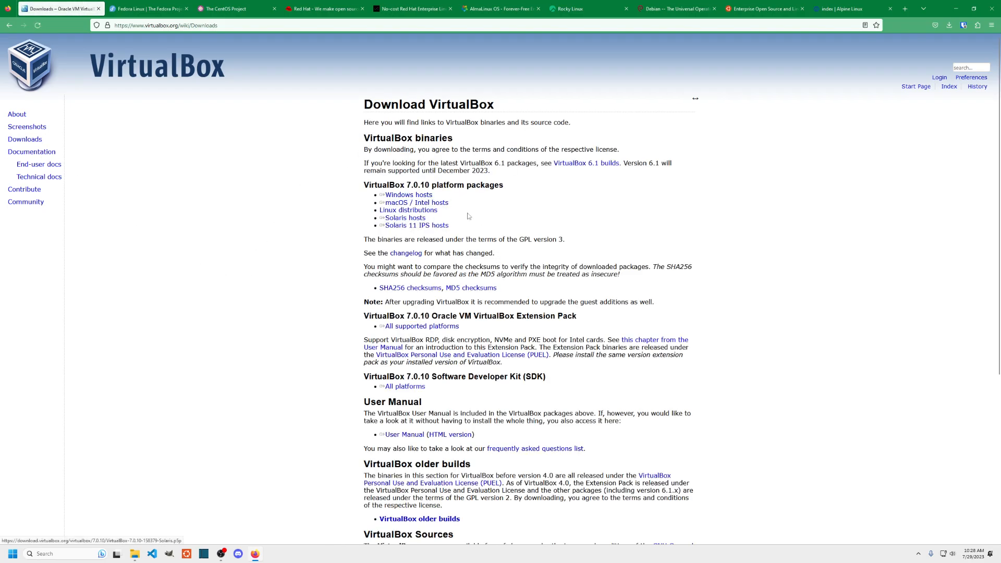
- Start the Windows hosts installer download, then cancel it and dismiss the downloads list
left_click_drag(433, 196, 380, 196)
left_click(419, 196)
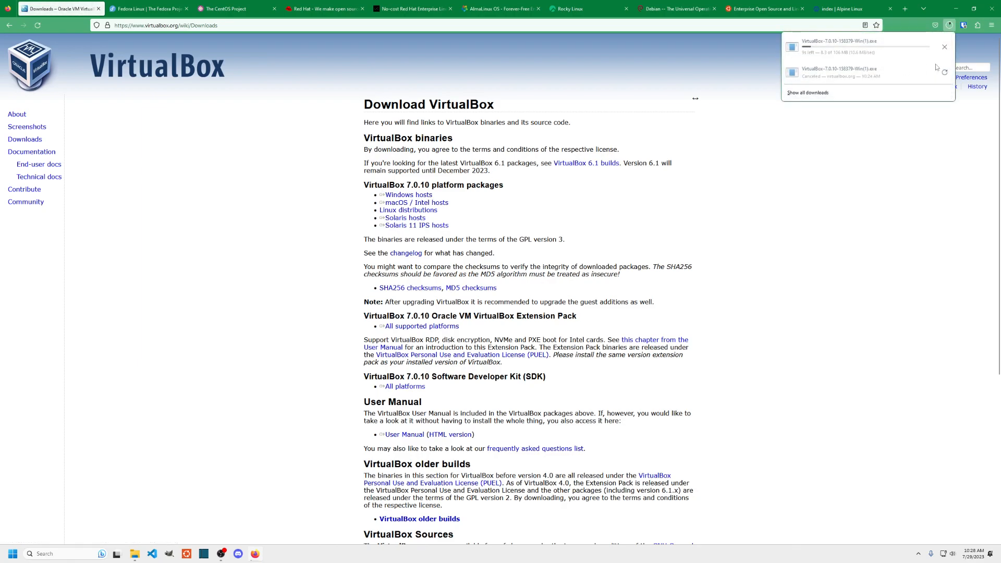
left_click(944, 46)
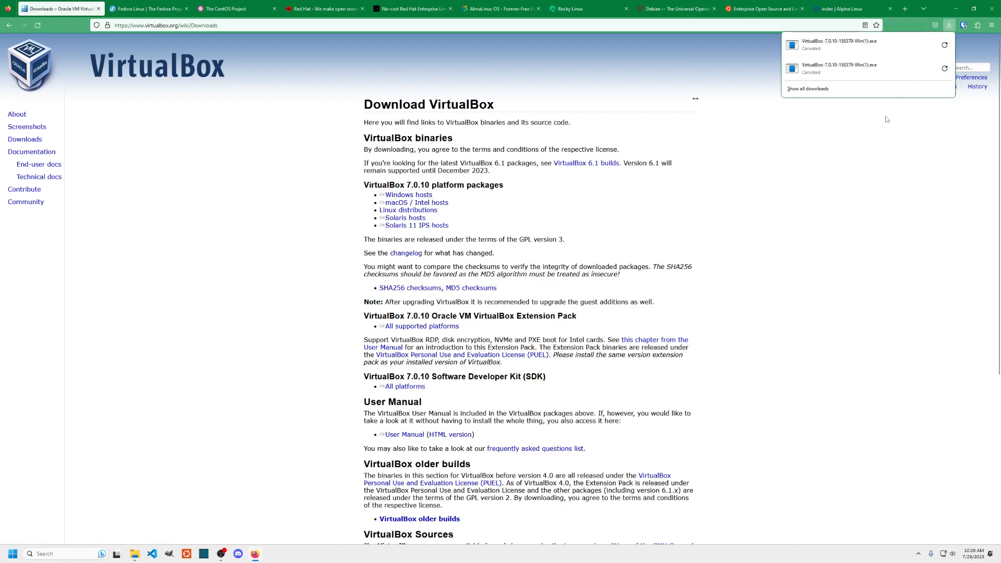
left_click(931, 175)
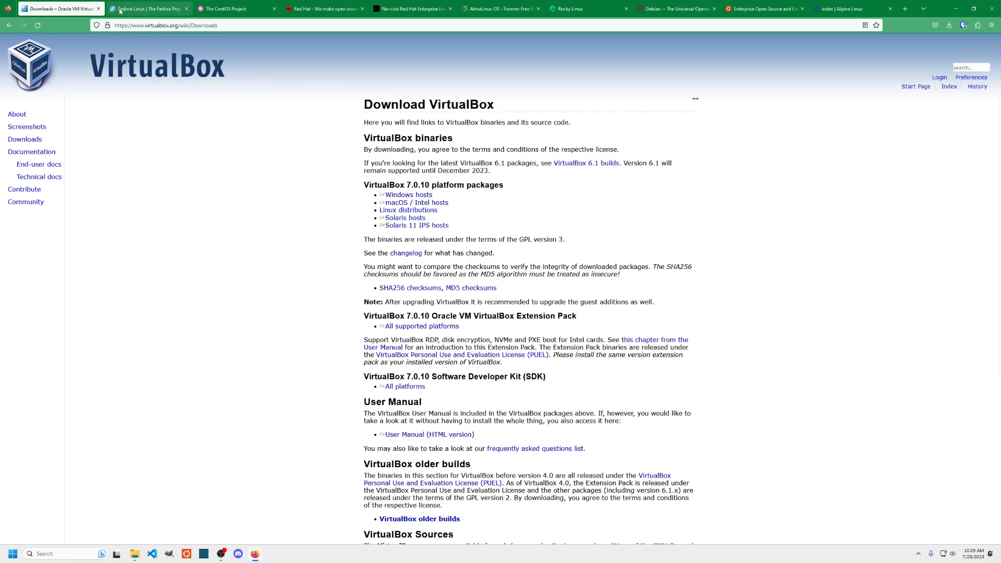
left_click(140, 12)
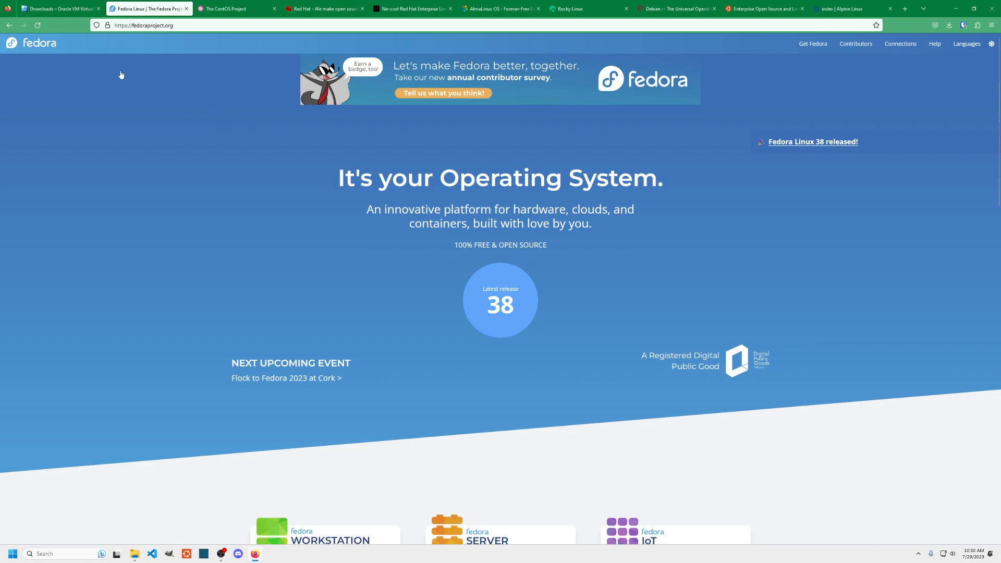
- Open the Fedora Server 38 download page and select the DVD iso entry
scroll(394, 260, "down", 3)
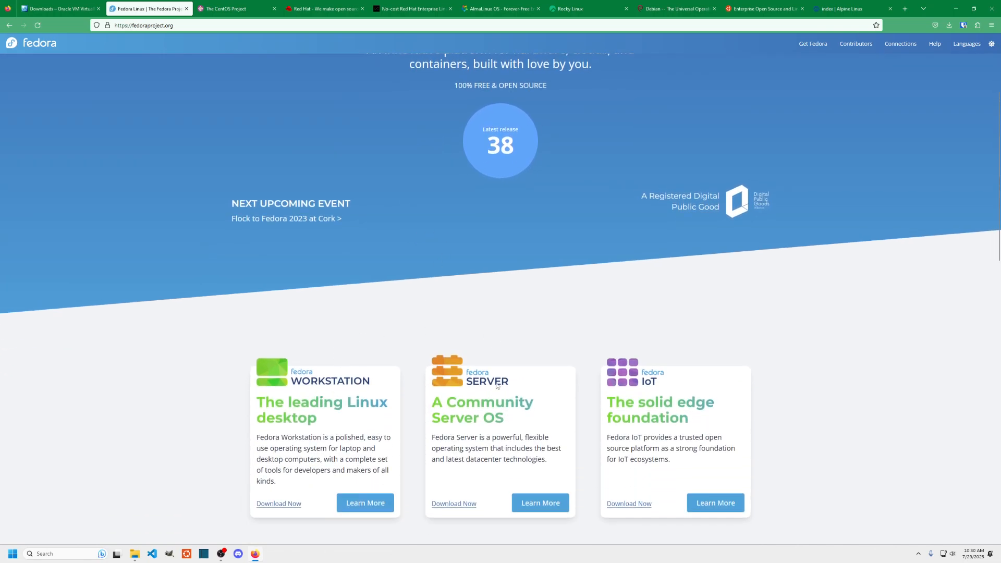
left_click(463, 504)
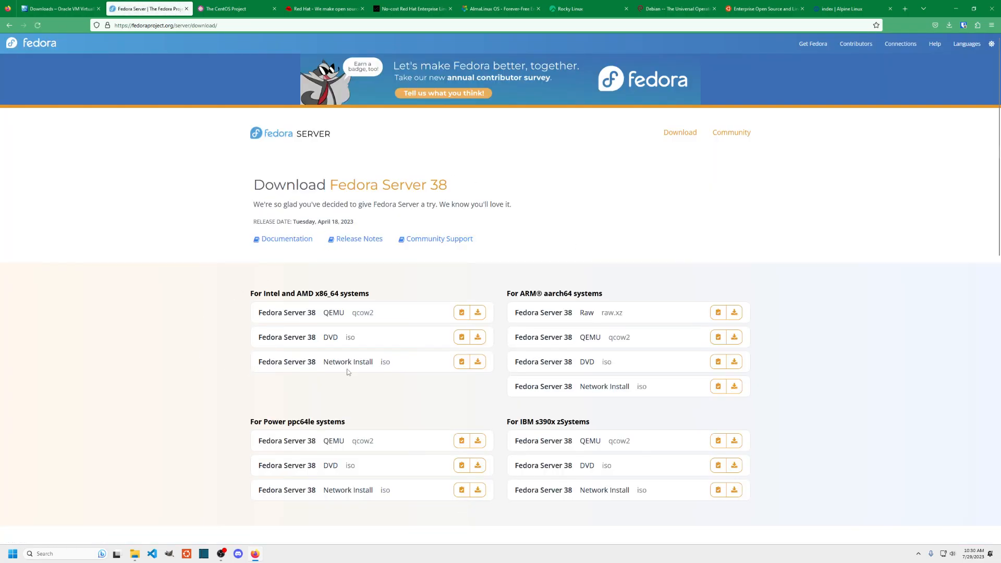
left_click_drag(368, 340, 242, 345)
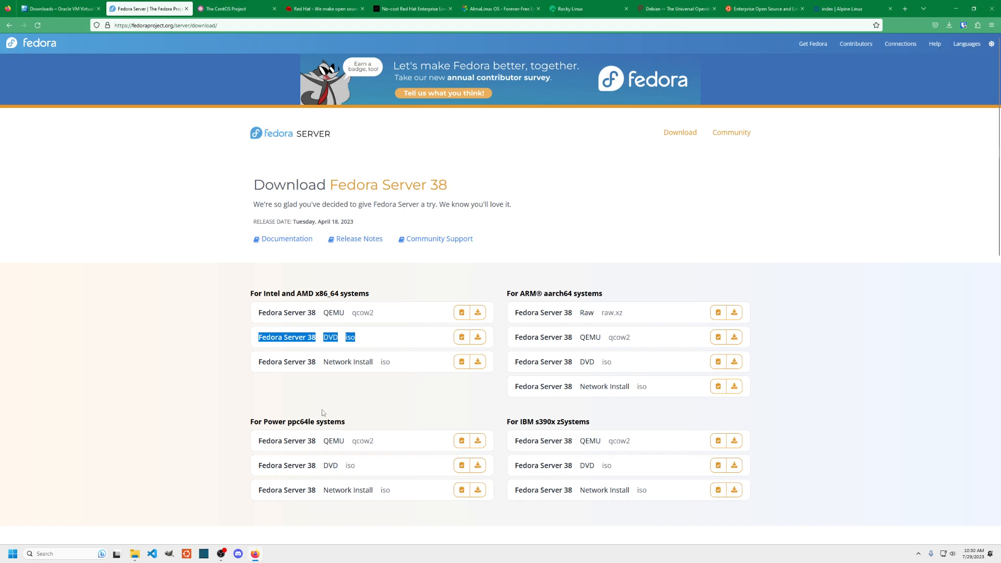
- Show the CentOS Stream 8 table with its x86_64, ARM64 and IBM Power images
left_click(221, 6)
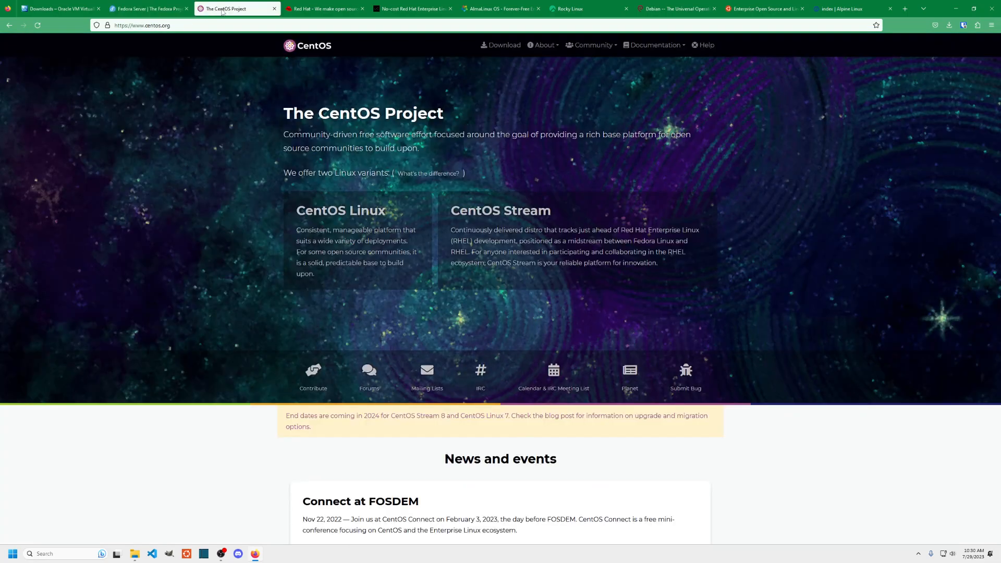
left_click(495, 48)
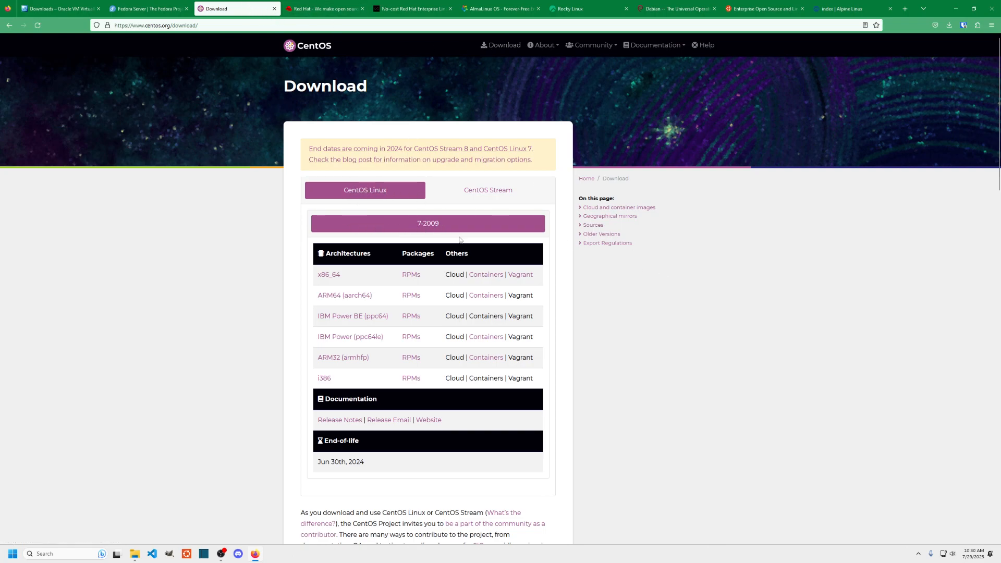
left_click(483, 191)
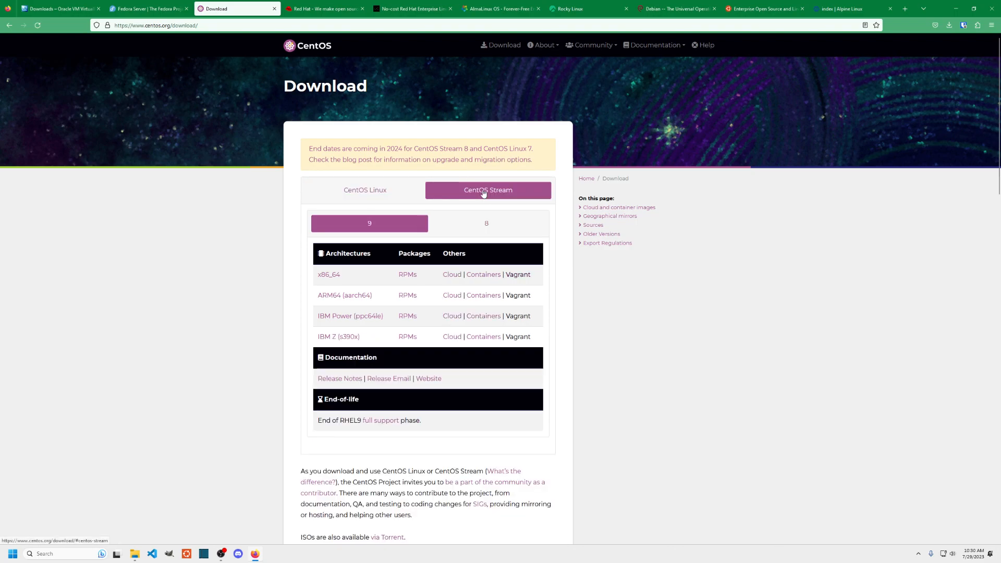
left_click_drag(500, 226, 461, 213)
left_click(490, 229)
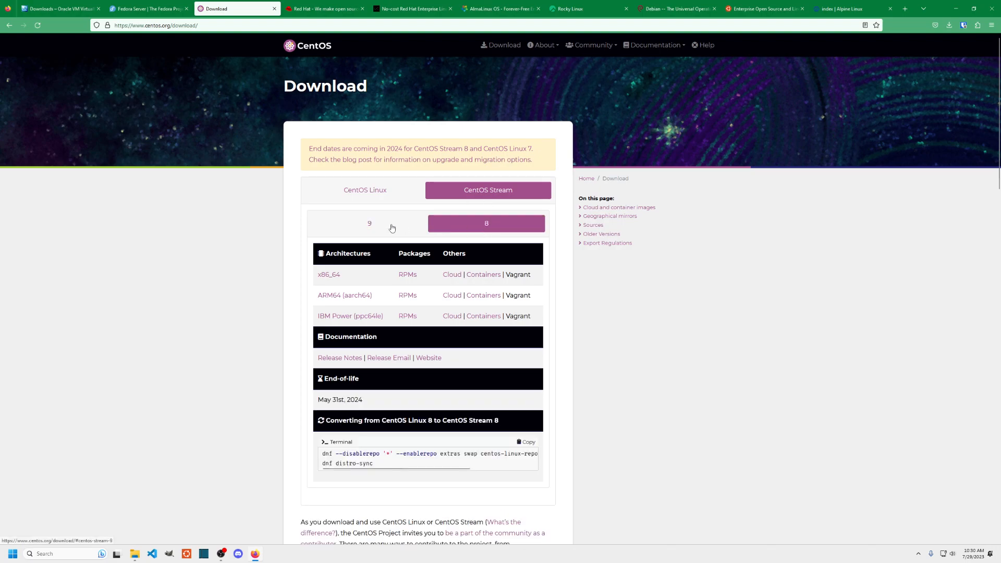
left_click(368, 226)
left_click_drag(345, 286, 308, 278)
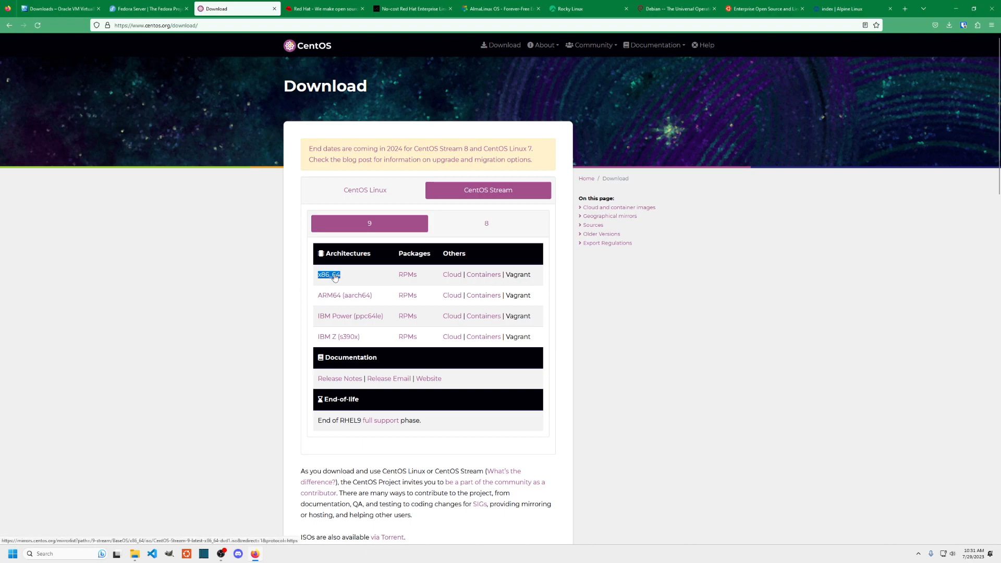
left_click(487, 224)
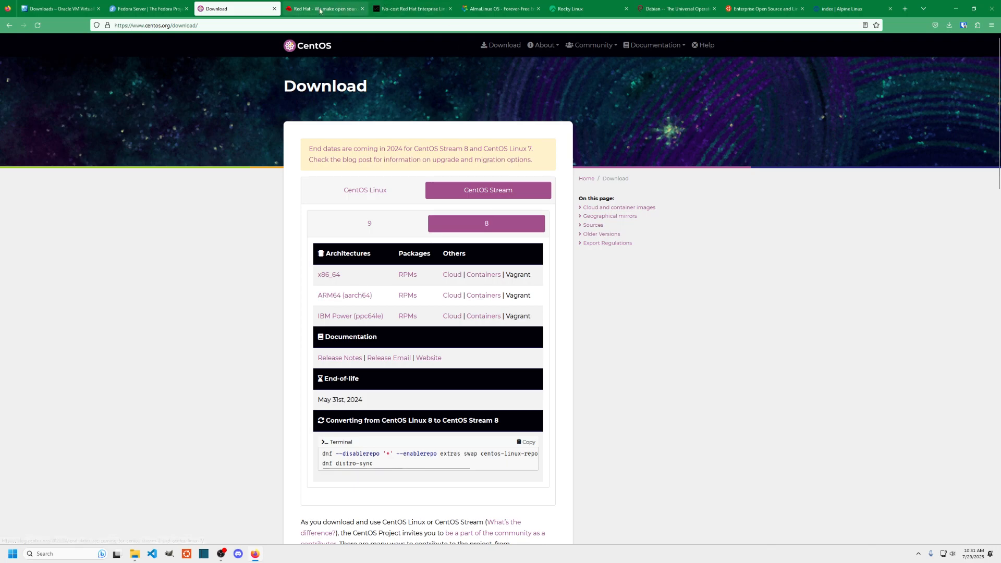
- Move from the Red Hat site to the no-cost developer subscription FAQ and scroll through it
left_click(302, 12)
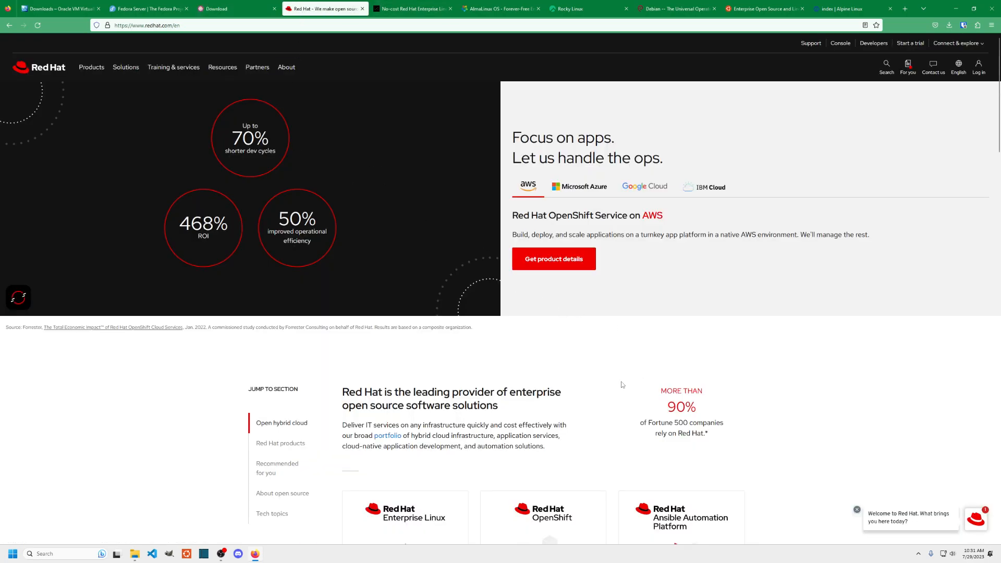
key("ctrl+Tab")
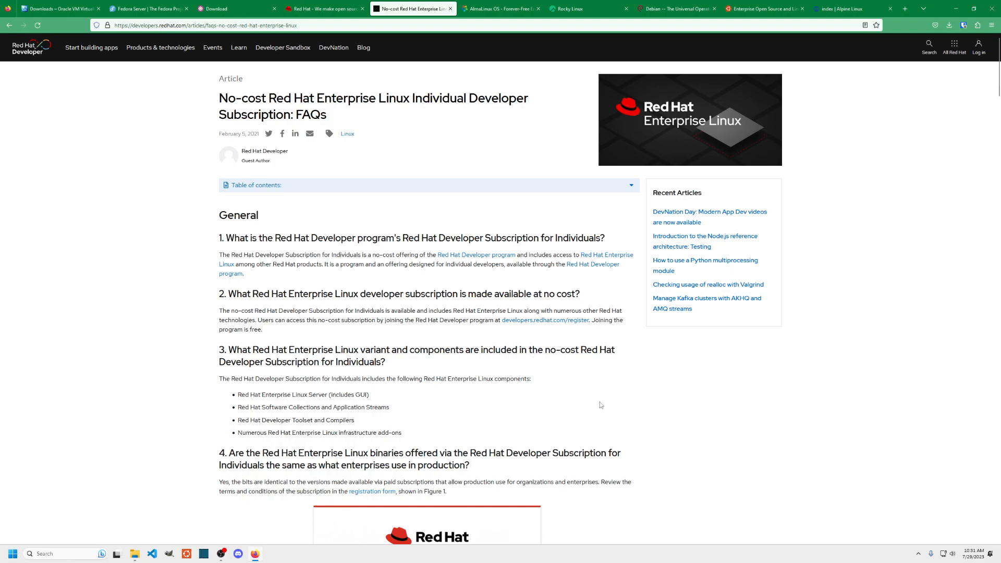
scroll(601, 405, "down", 2)
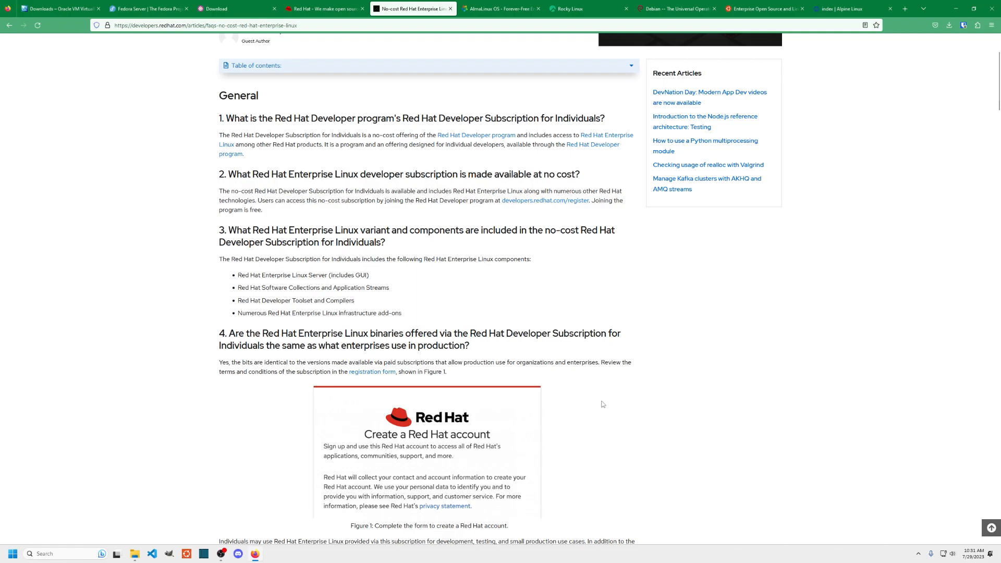
scroll(600, 421, "down", 1)
scroll(609, 417, "down", 5)
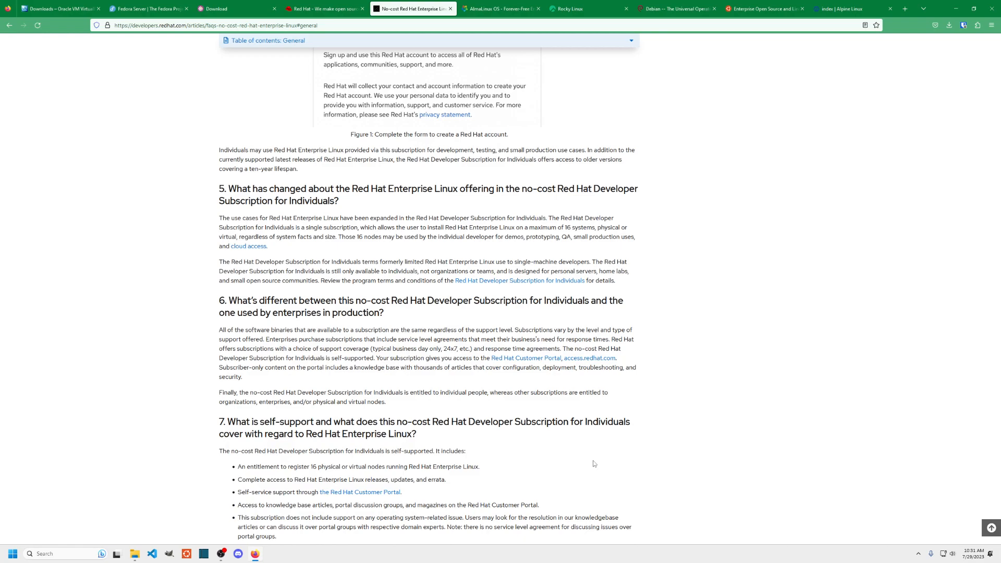
scroll(593, 461, "down", 4)
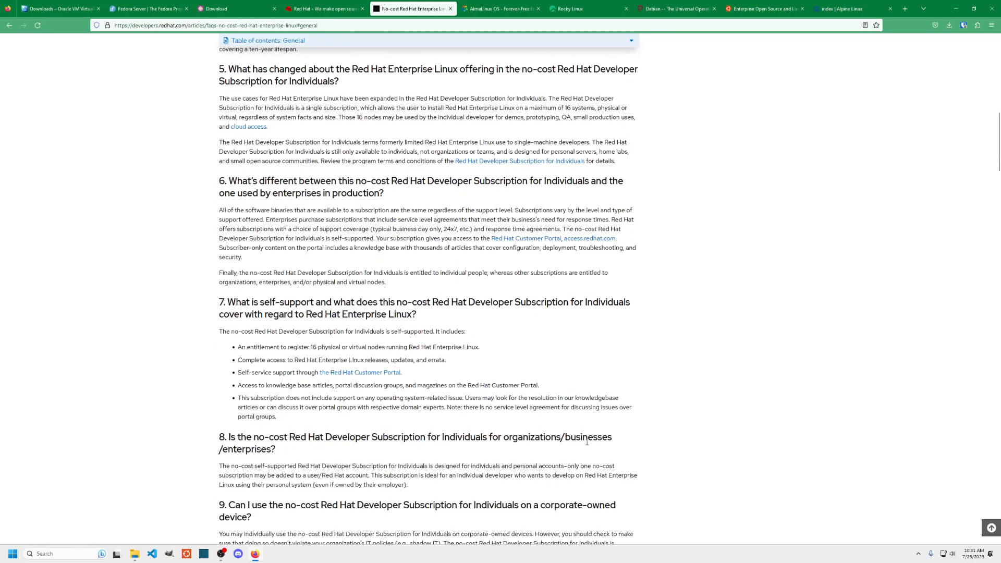
scroll(588, 442, "down", 3)
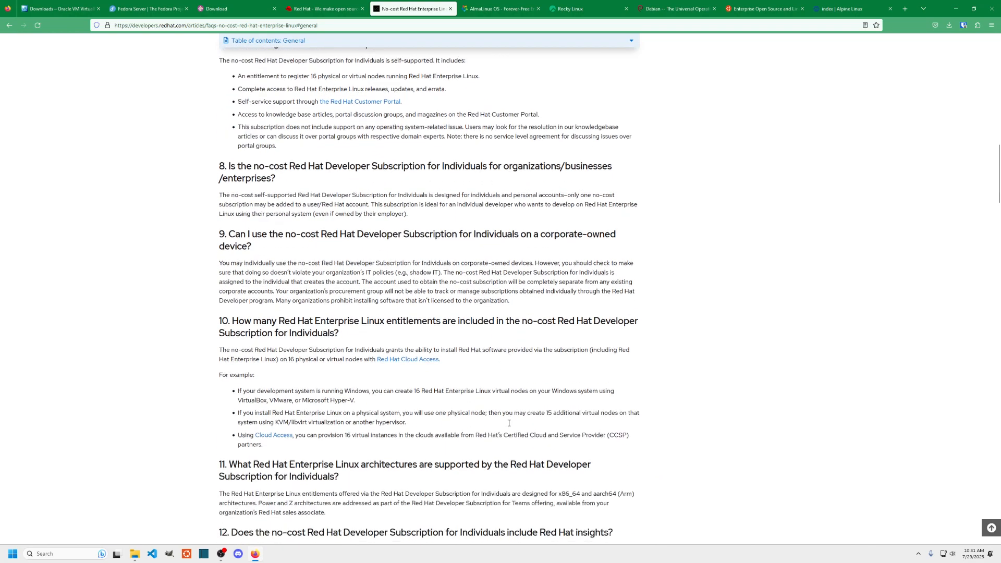
- Highlight the 16 virtual nodes example, then scroll back through the FAQ answers
left_click_drag(394, 383, 519, 383)
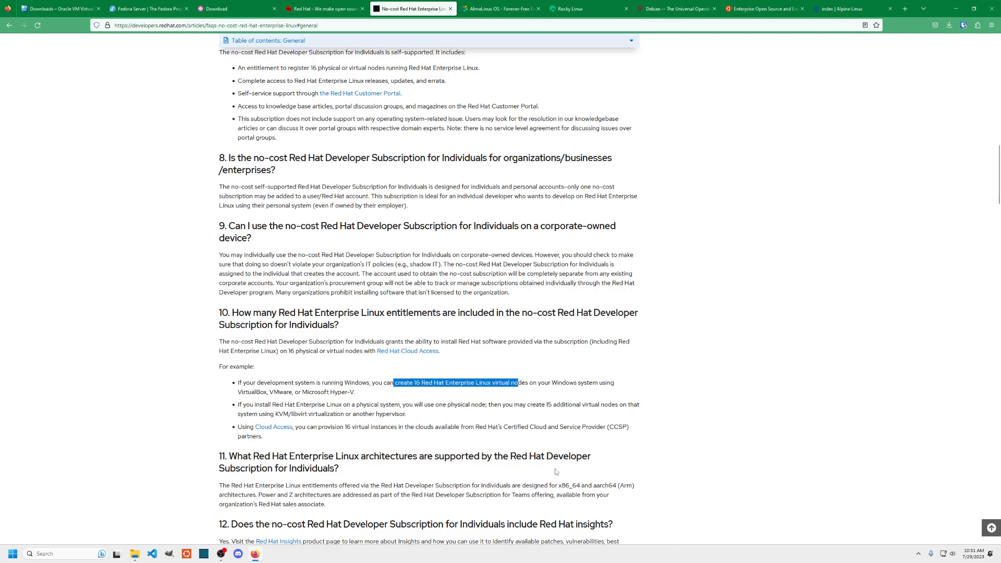
left_click(703, 368)
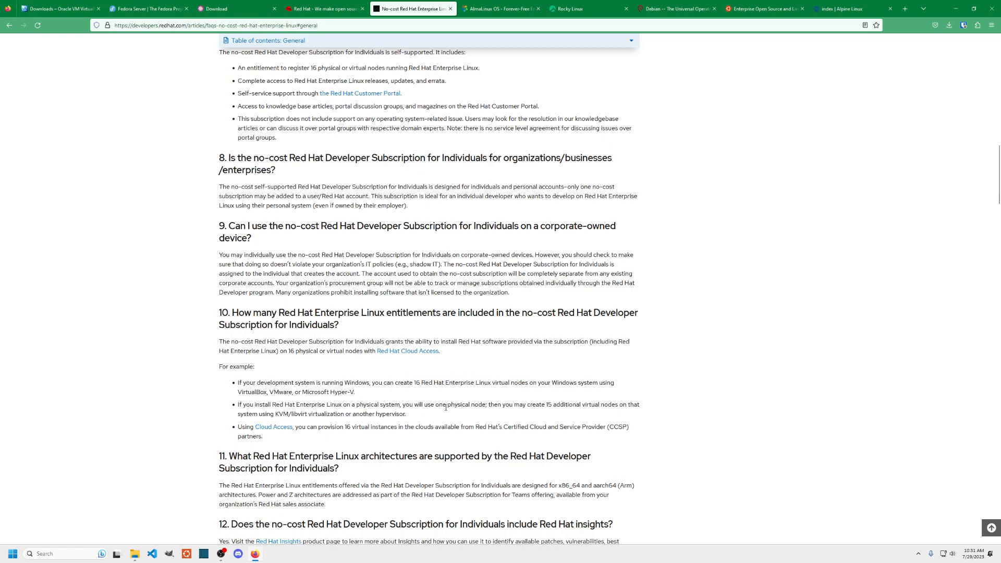
scroll(446, 407, "down", 2)
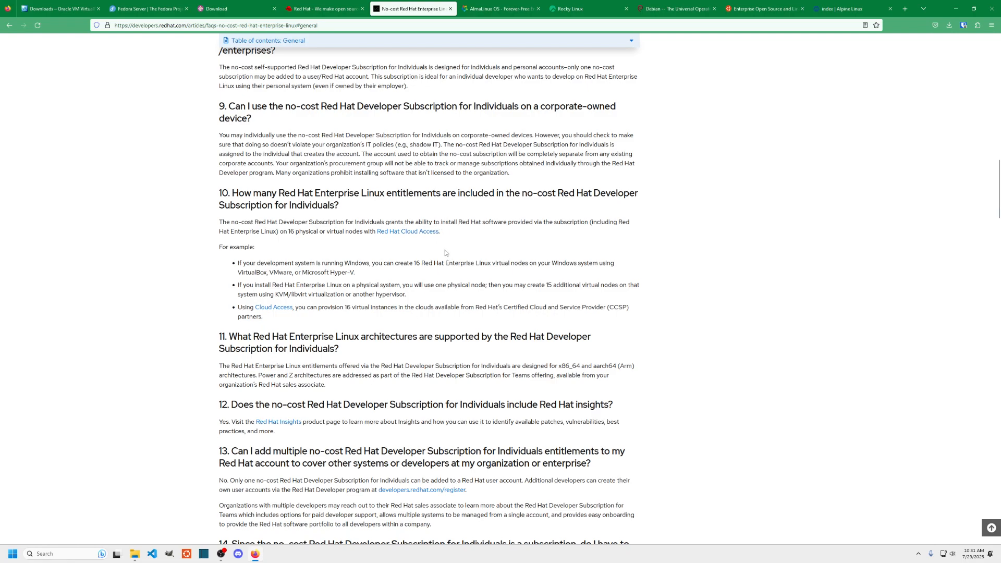
scroll(446, 253, "up", 3)
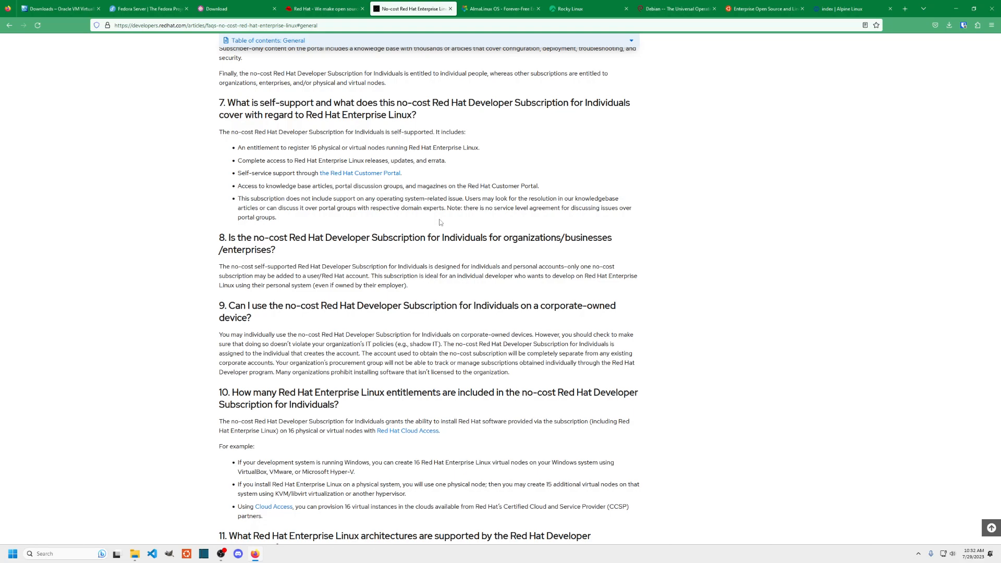
scroll(439, 223, "up", 3)
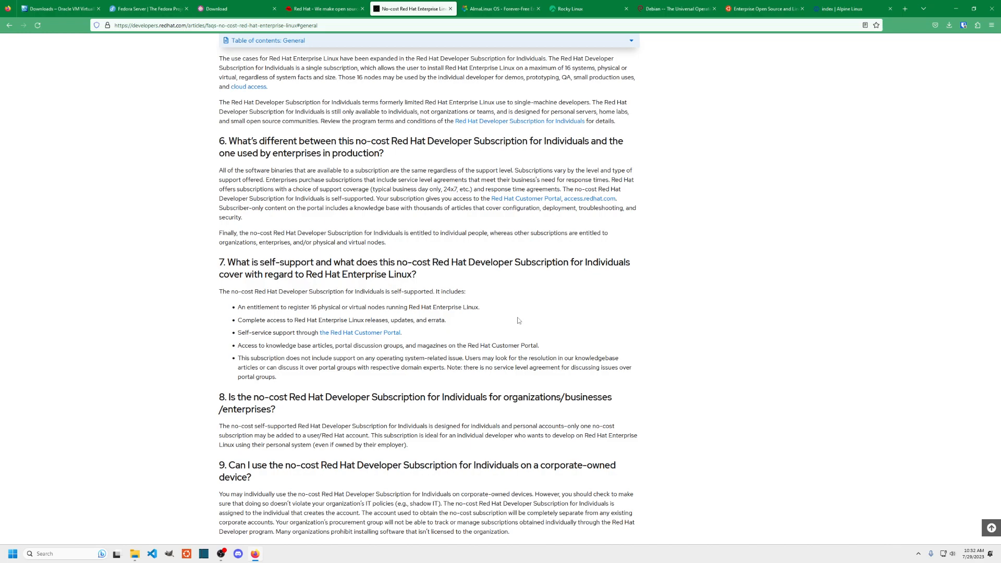
left_click(519, 6)
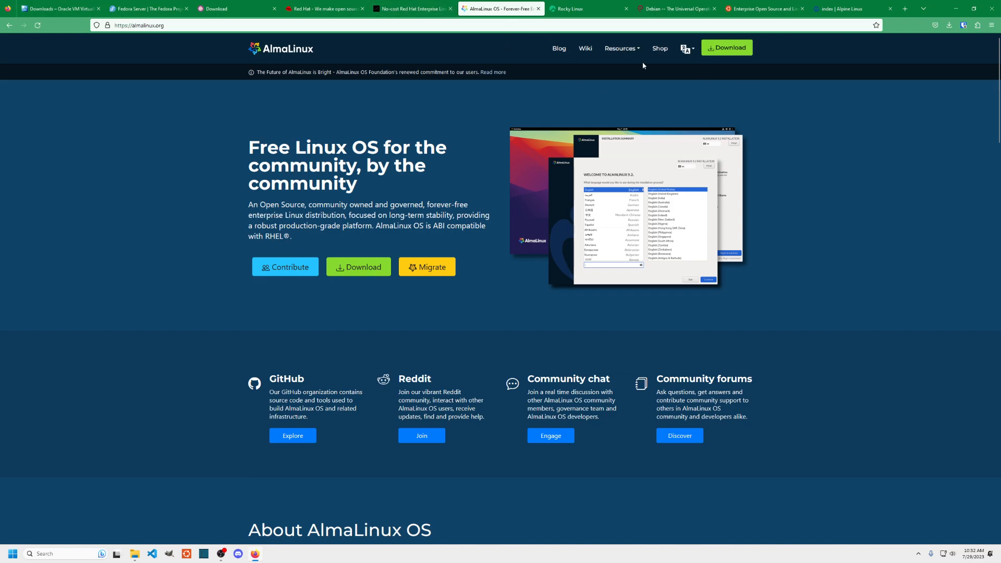
- Review the AlmaLinux download options and select the x86_64 ISO image entry
left_click(729, 48)
left_click_drag(269, 107, 285, 151)
left_click(292, 203)
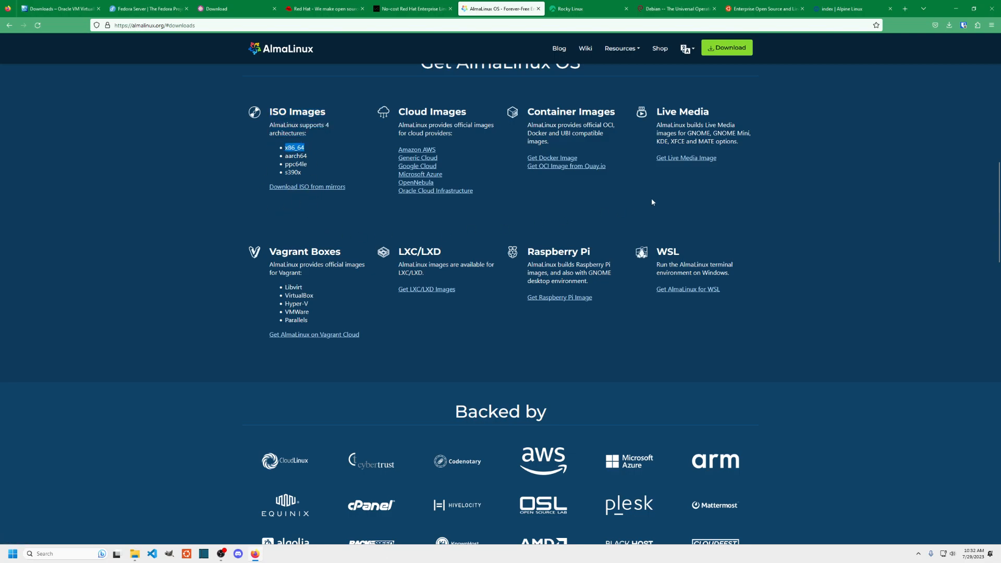
left_click(586, 11)
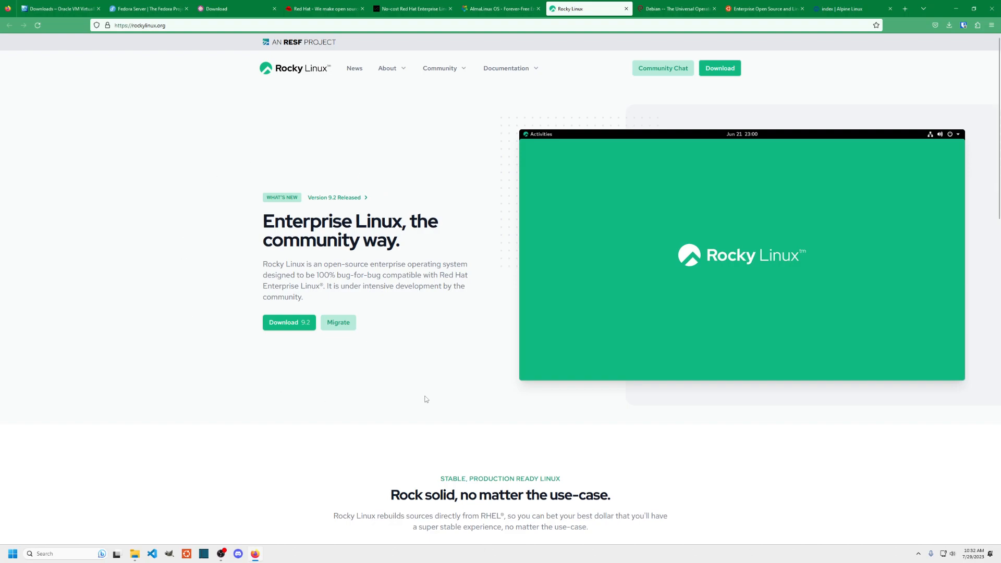
- Open the Rocky Linux 9.2 download page and mark the x86_64 Minimal ISO
left_click(293, 324)
left_click_drag(406, 289, 368, 284)
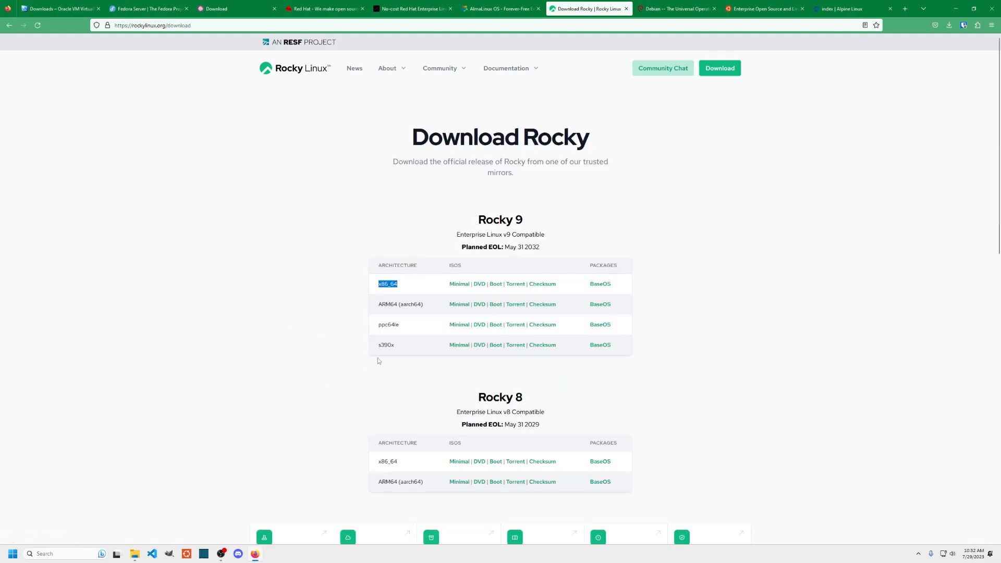
left_click_drag(446, 286, 473, 284)
left_click(670, 9)
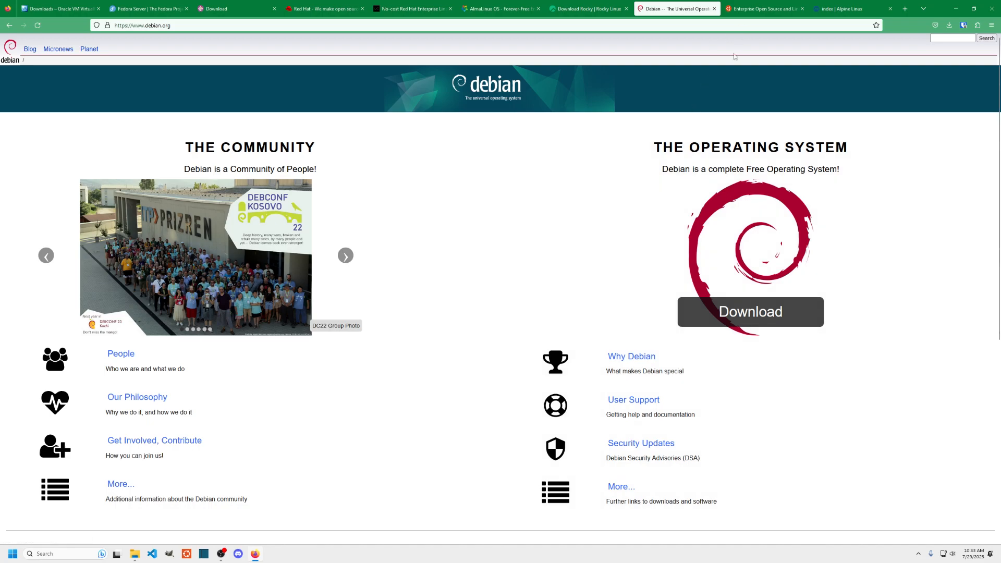
- Open the Debian 12 netinst download page and note the ISO file name
left_click(744, 314)
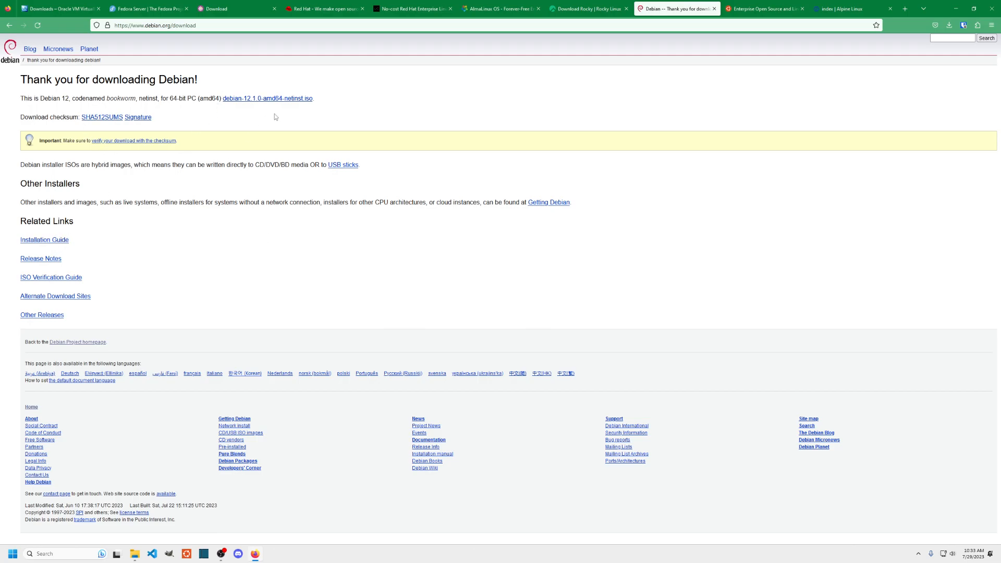
left_click_drag(344, 105, 233, 99)
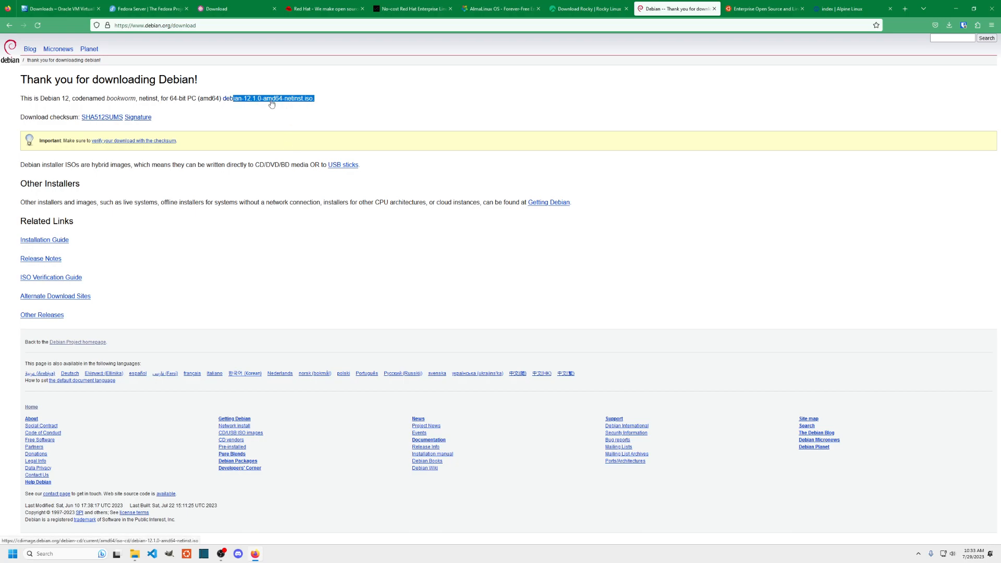
left_click(355, 110)
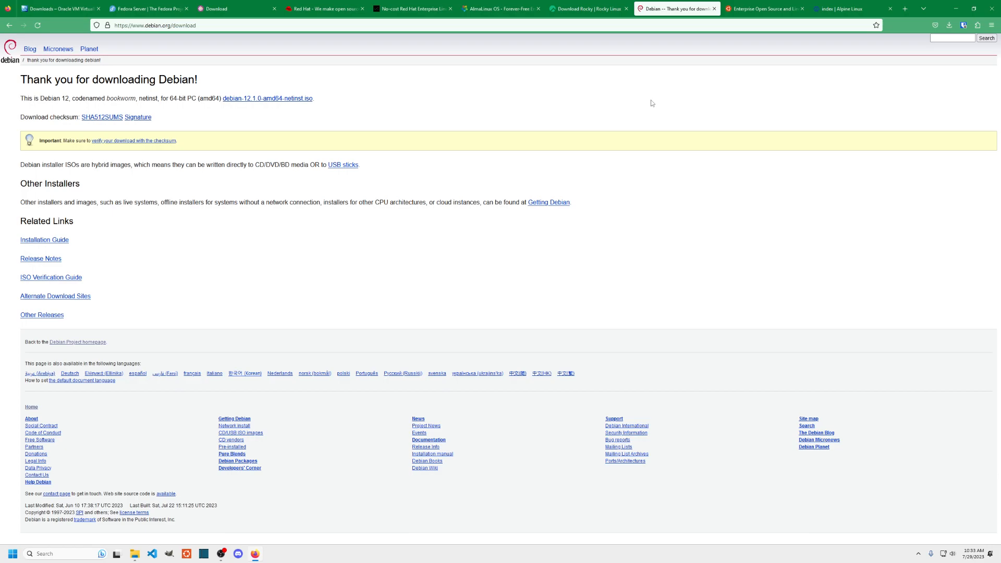
left_click_drag(36, 102, 73, 103)
left_click(763, 9)
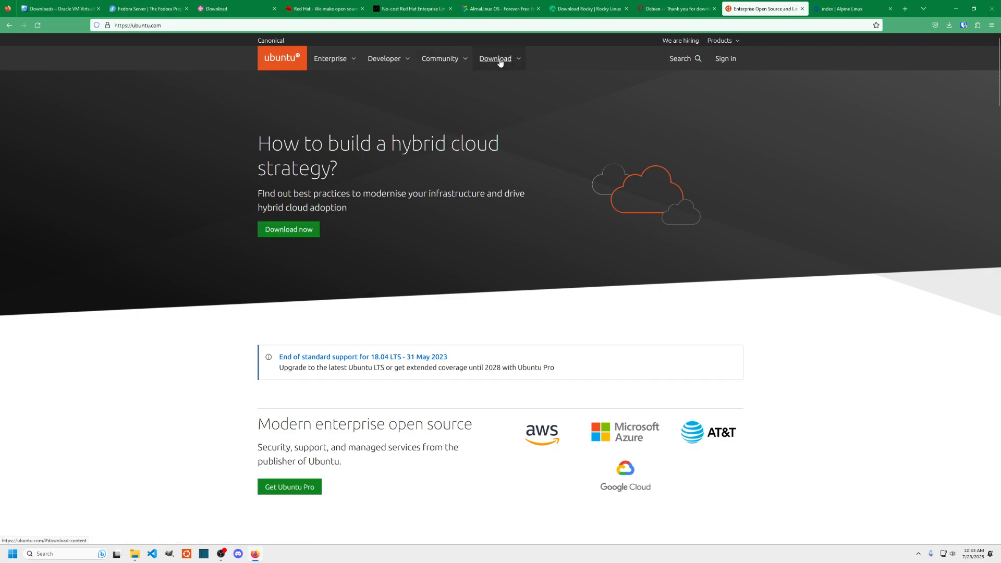
- Go to Get Ubuntu Server, note its April 2027 support end, and download 22.04.2 LTS
left_click(498, 59)
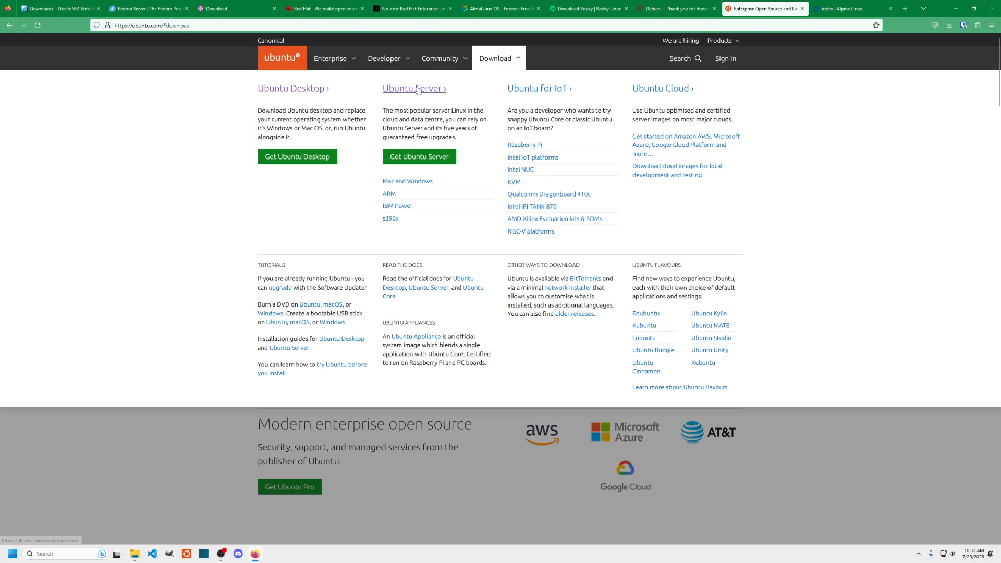
left_click(412, 159)
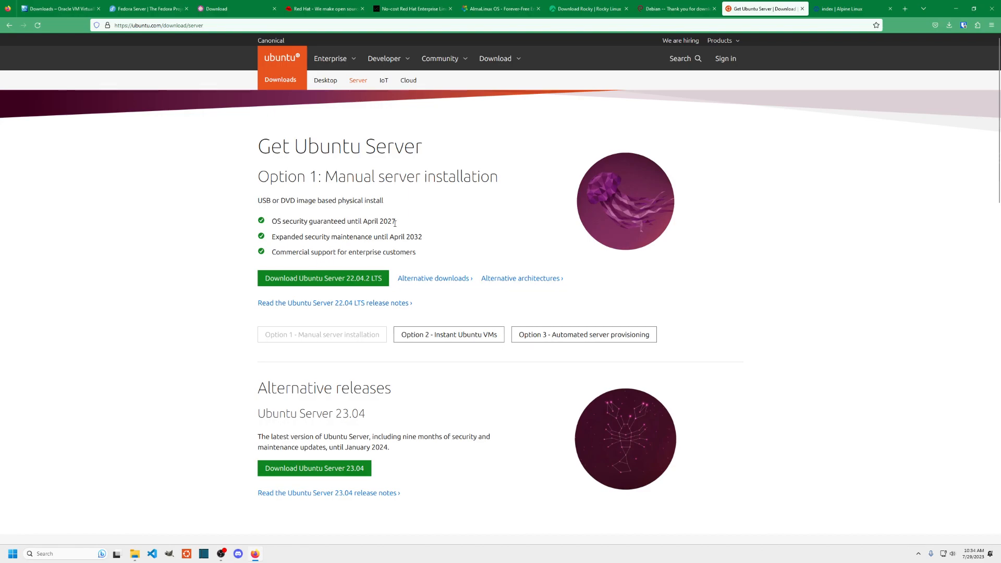
left_click_drag(394, 222, 363, 223)
left_click(424, 223)
left_click(466, 215)
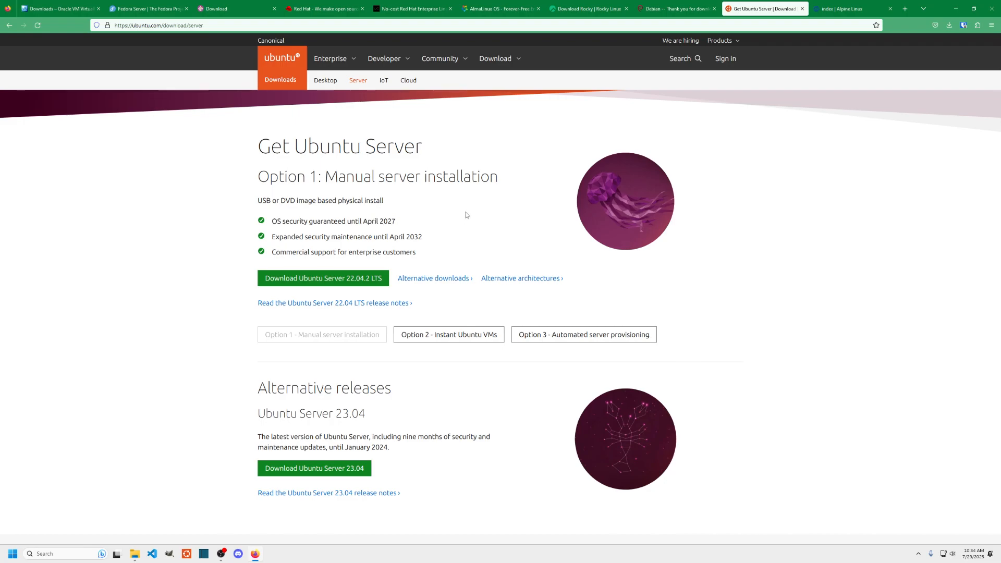
left_click(339, 279)
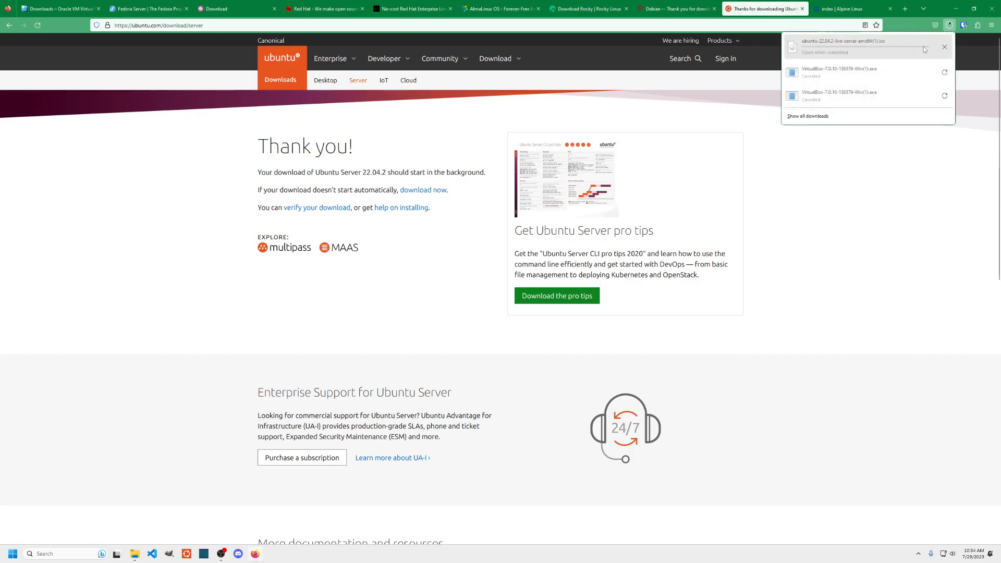
- Cancel the Ubuntu Server ISO download, dismiss the downloads list, and go to Alpine Linux
left_click(945, 48)
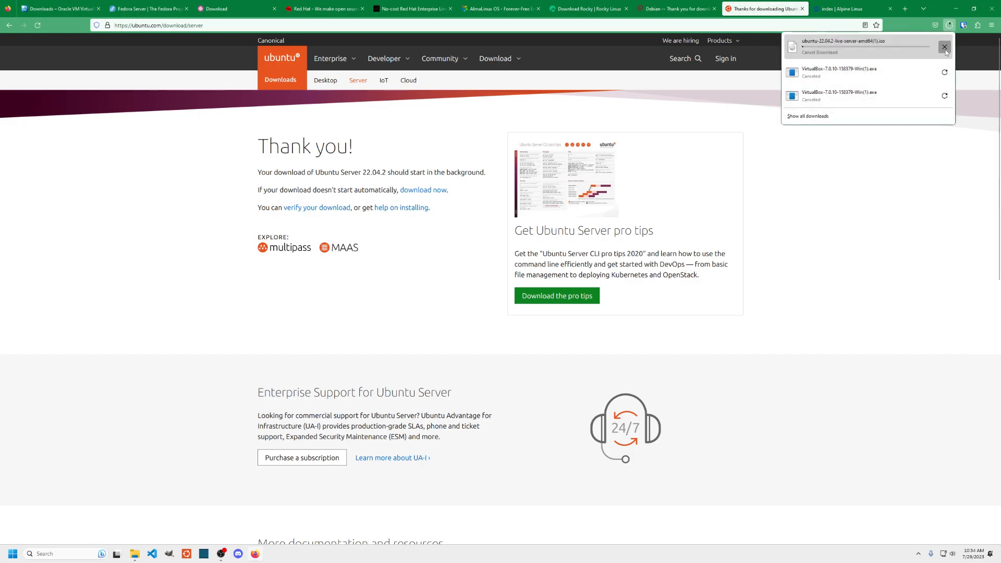
left_click(922, 212)
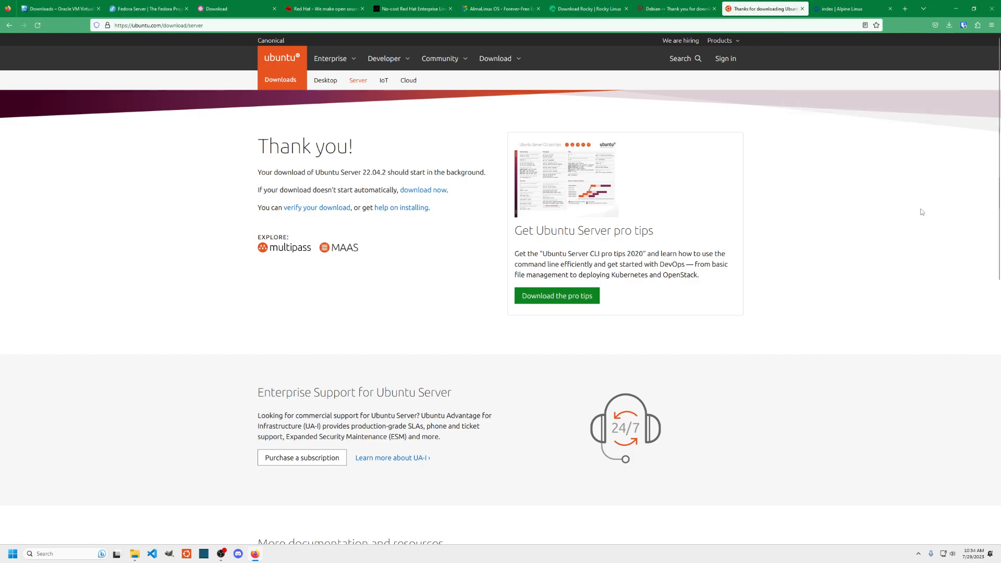
left_click(840, 9)
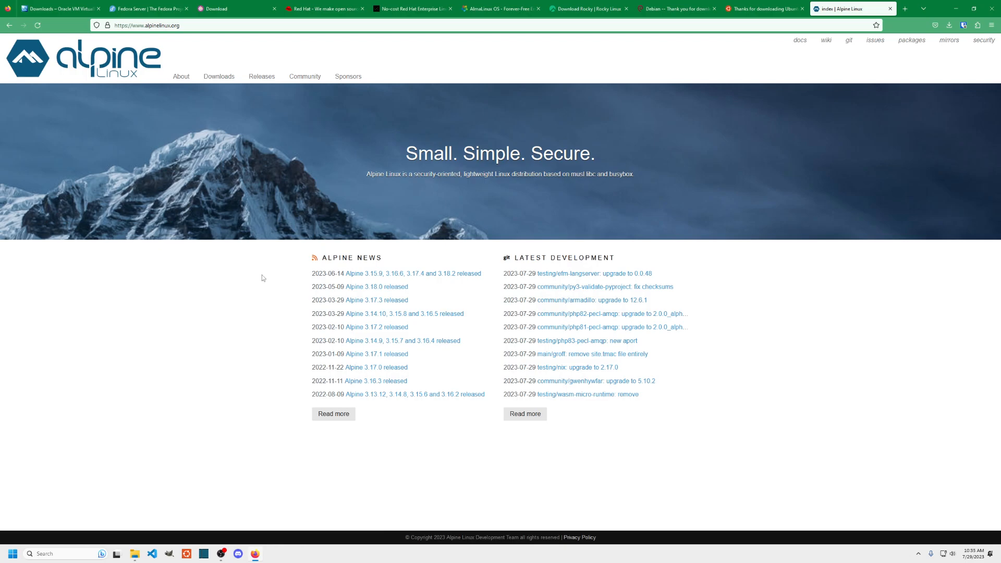
- Open the Alpine Linux downloads page and mark the Standard x86_64 image
left_click(222, 78)
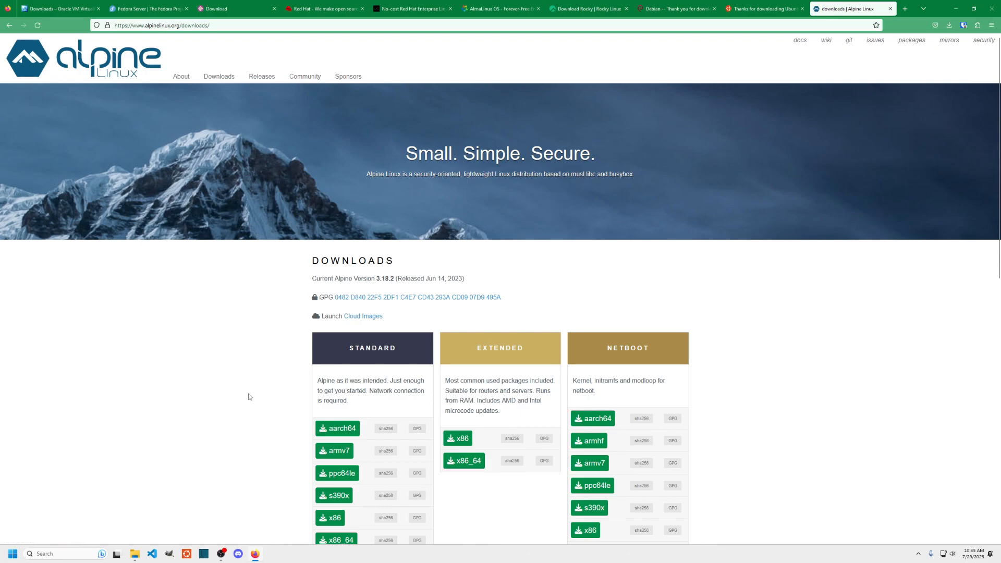
scroll(245, 394, "down", 2)
left_click_drag(365, 465, 333, 462)
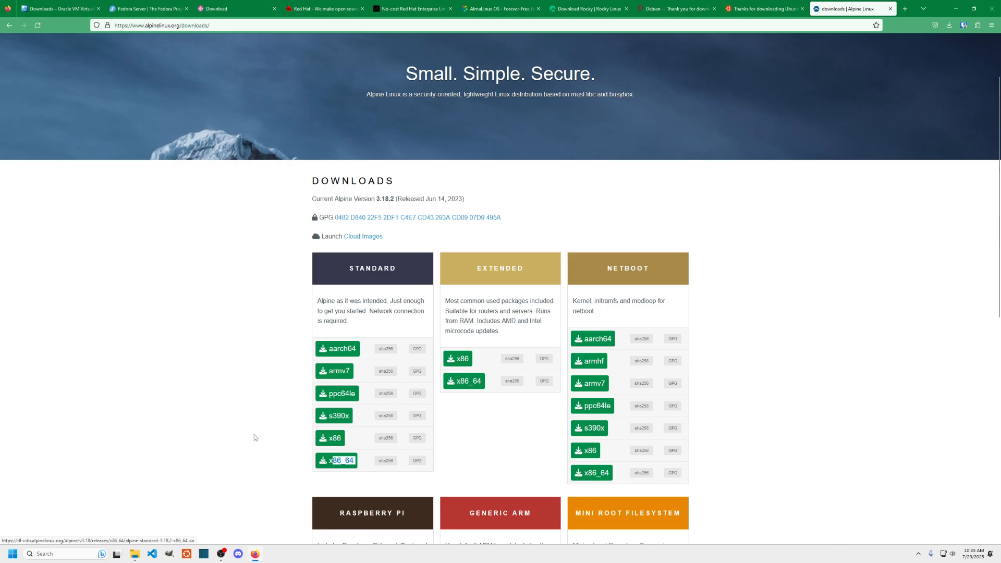
scroll(825, 347, "up", 2)
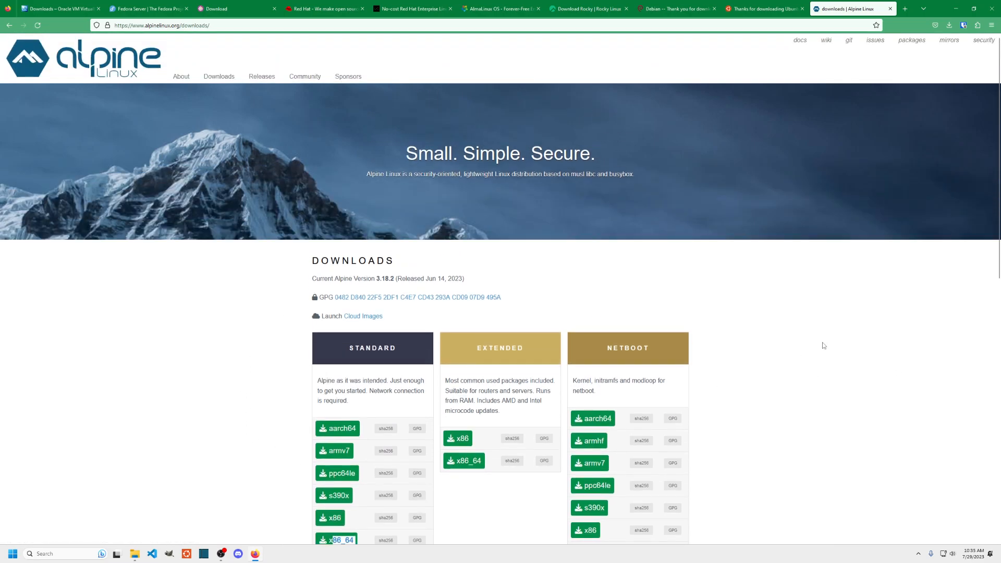
left_click(57, 8)
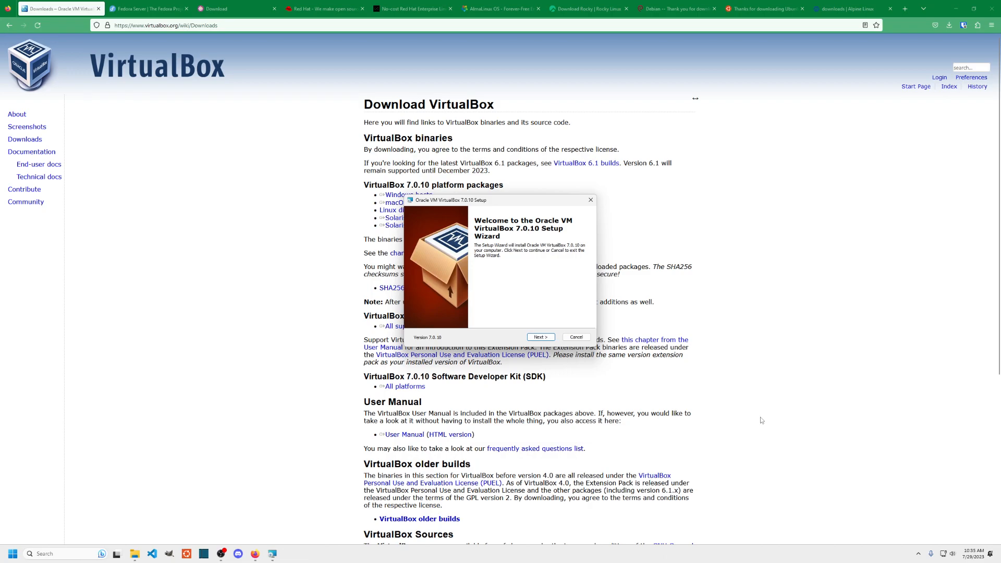
- Advance past Welcome and Custom Setup, keeping the default features including Bridged Networking
left_click(956, 9)
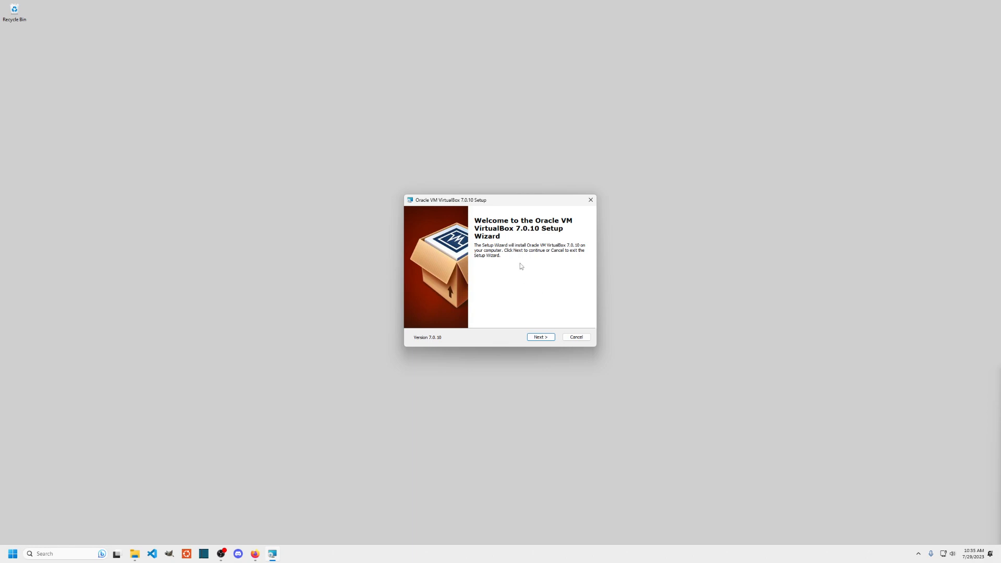
left_click(540, 337)
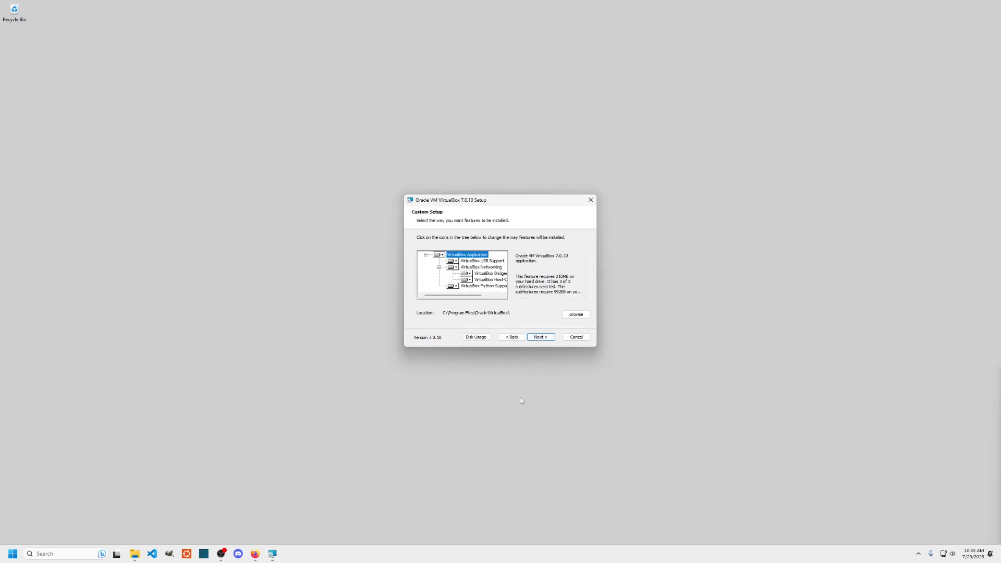
left_click_drag(468, 296, 485, 298)
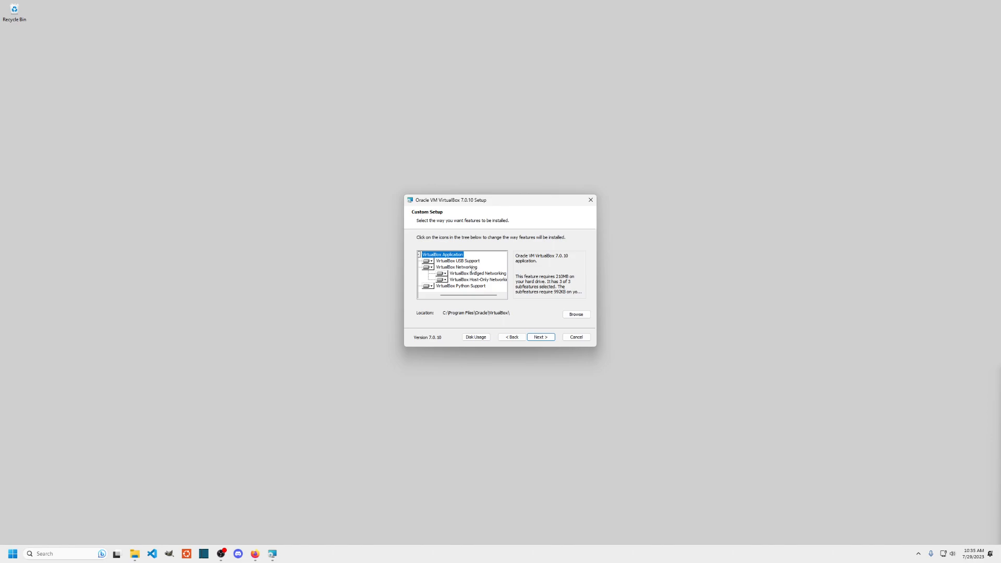
left_click(479, 274)
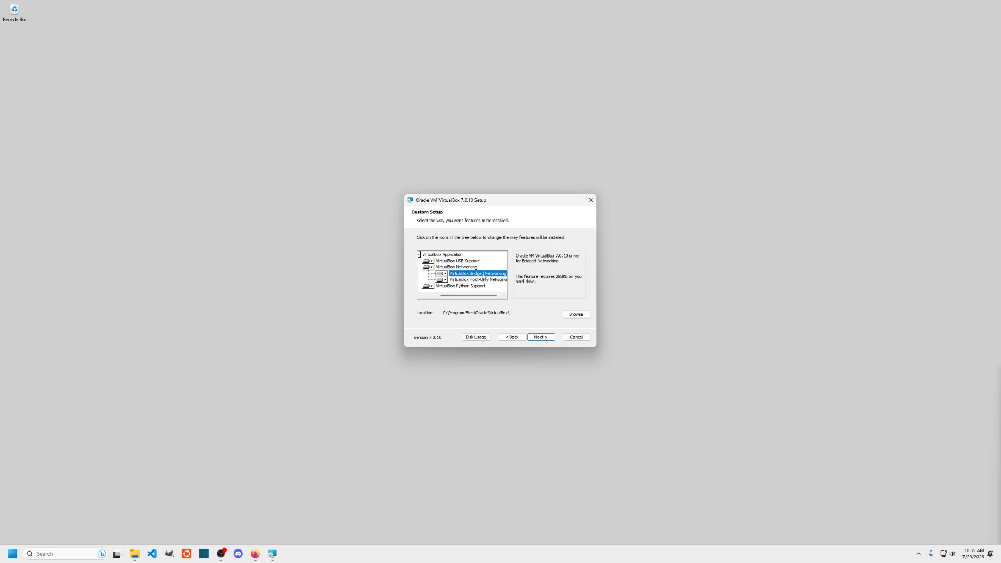
left_click_drag(474, 296, 457, 297)
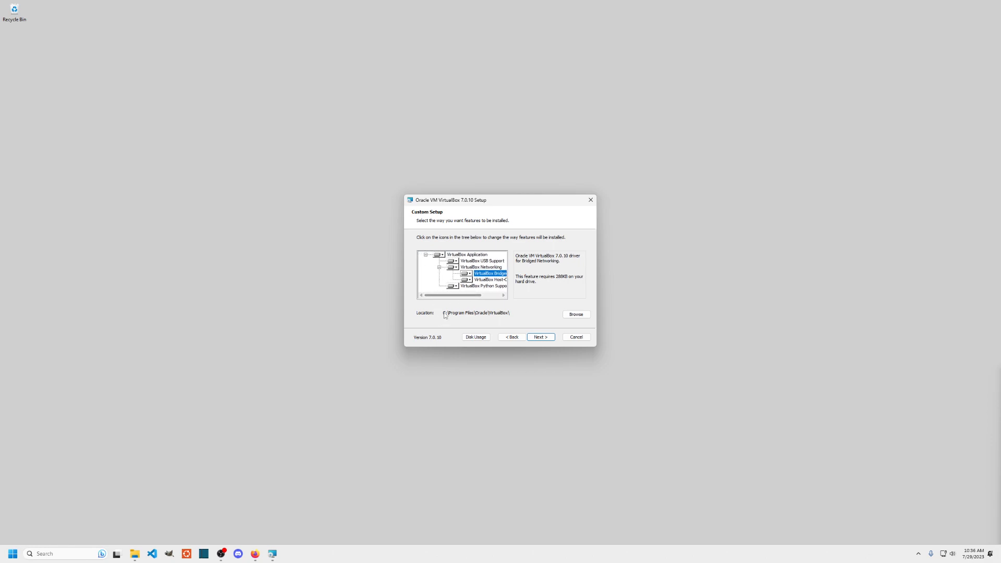
left_click(541, 337)
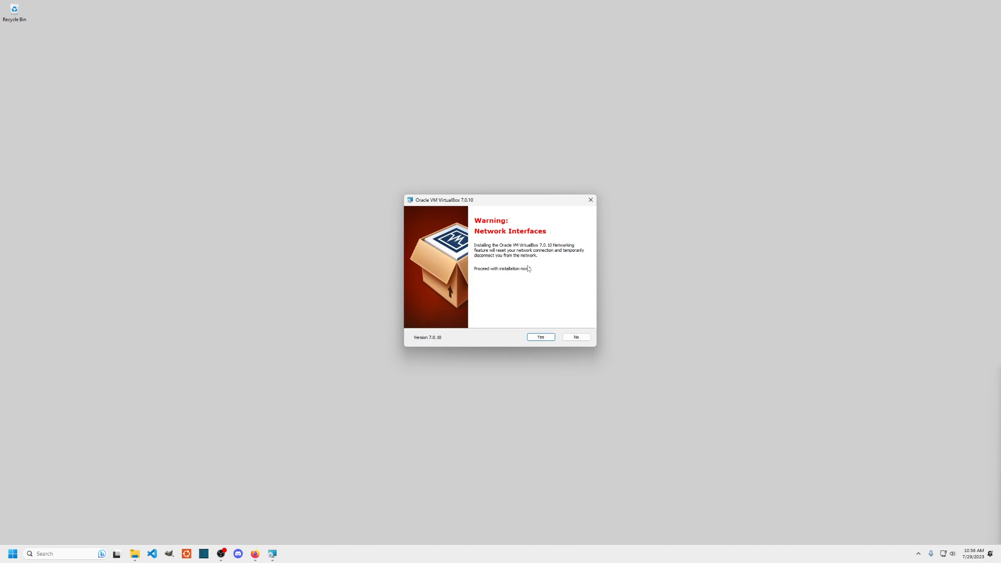
- Accept the network reset and missing Python dependency warnings, install VirtualBox 7.0.10, and launch it
left_click(540, 338)
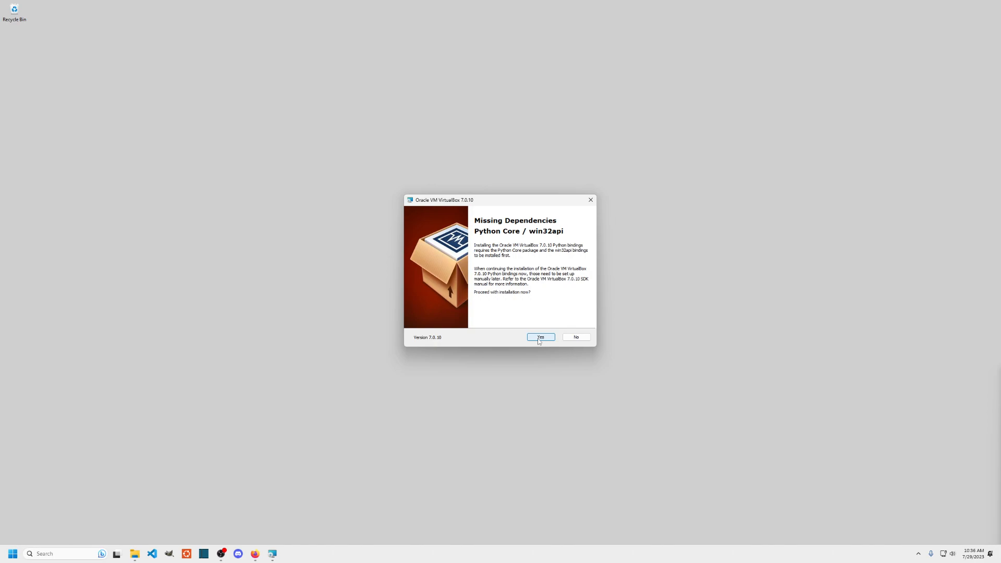
left_click(540, 338)
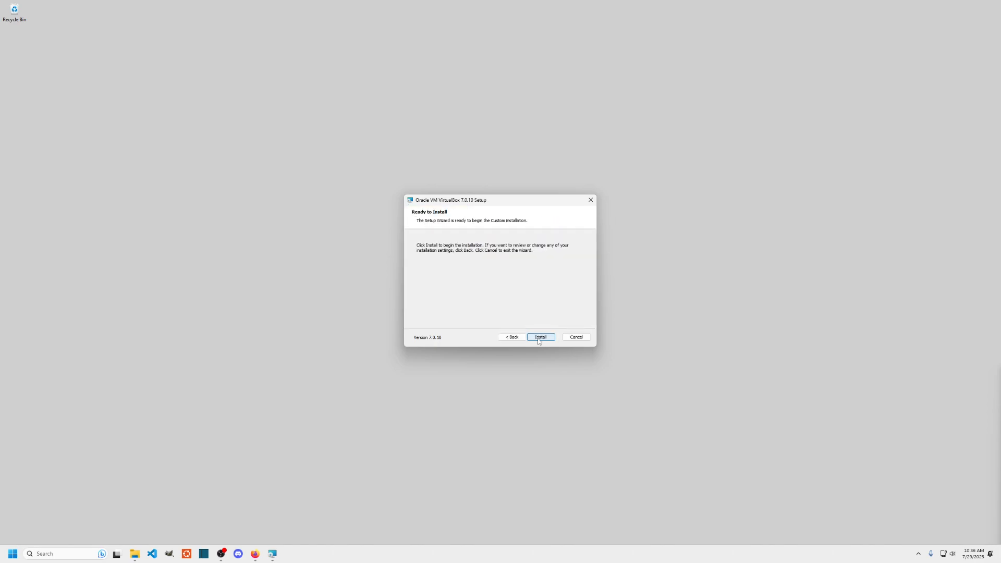
left_click(538, 339)
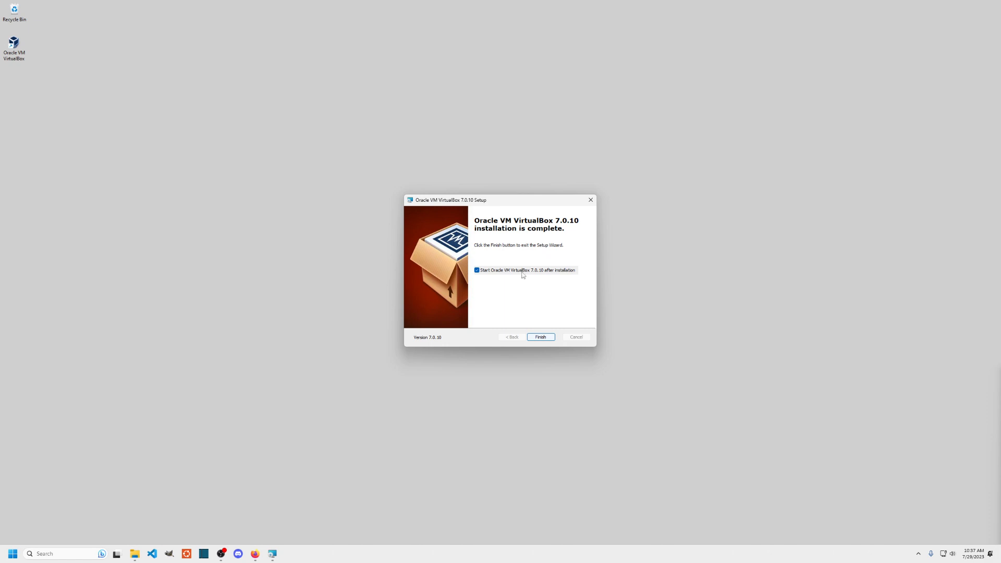
left_click(540, 338)
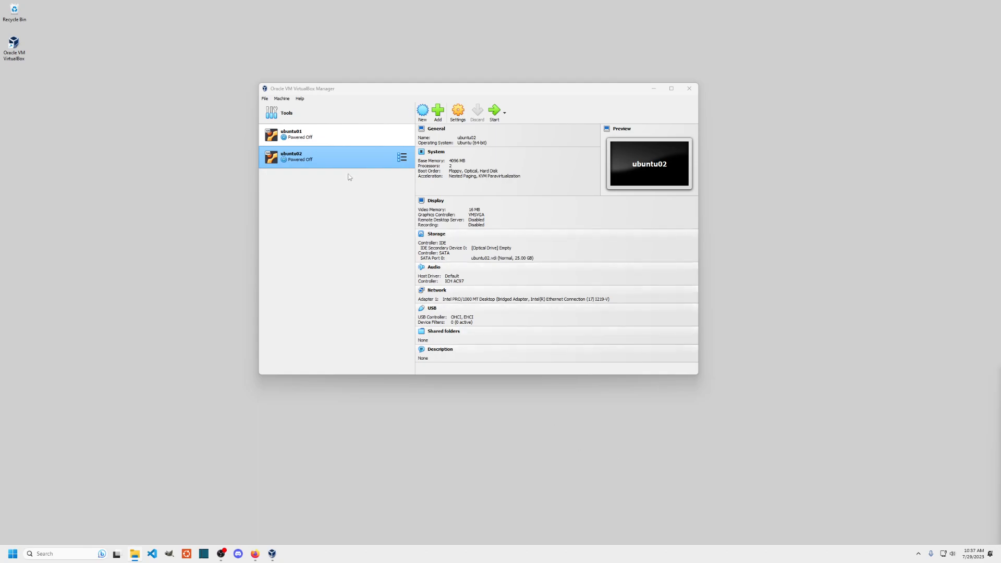
- Remove ubuntu01 from the machine list while keeping its files
left_click(337, 135)
right_click(337, 136)
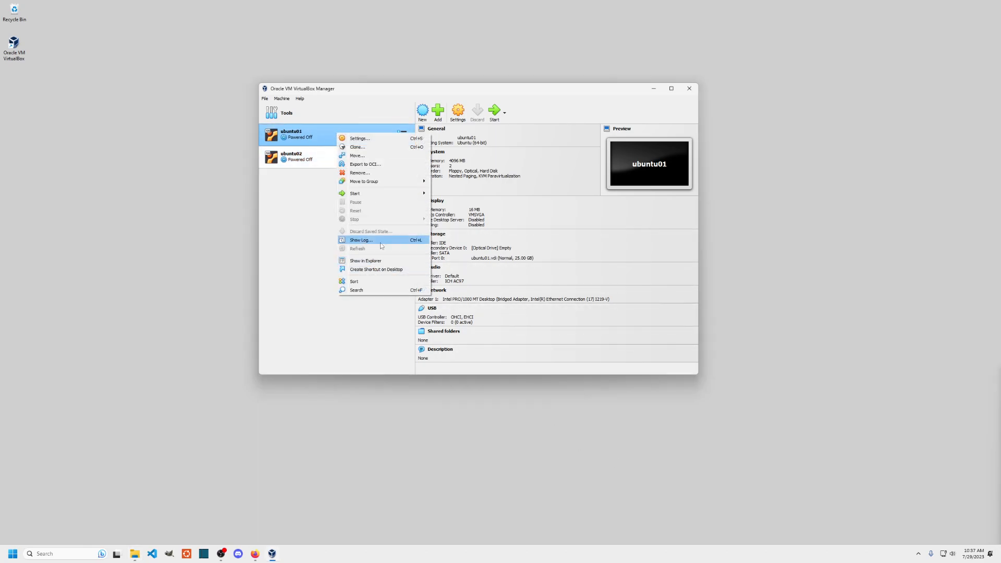
left_click(366, 174)
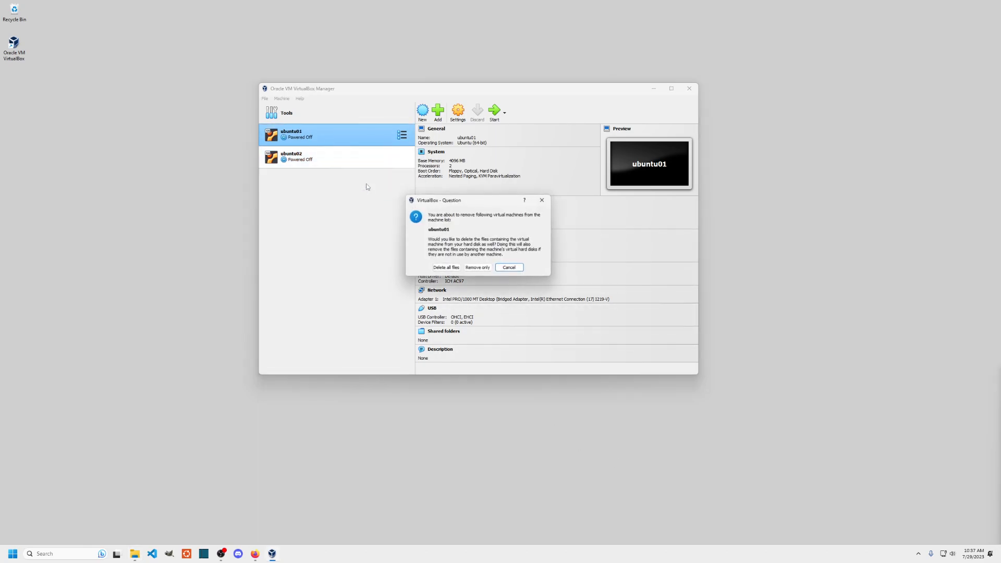
left_click(478, 269)
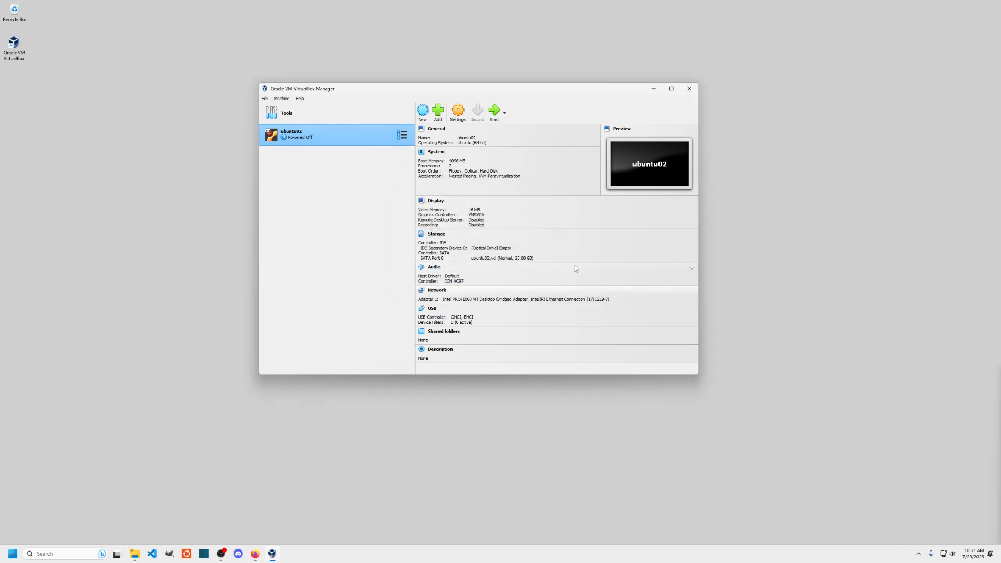
- Delete ubuntu02 together with all its files
right_click(337, 139)
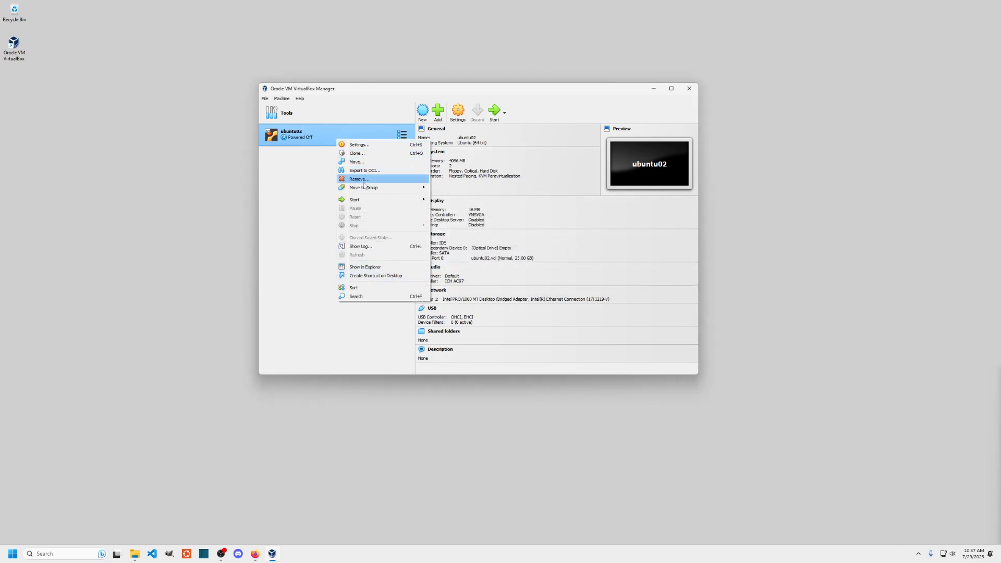
left_click(364, 180)
left_click(441, 268)
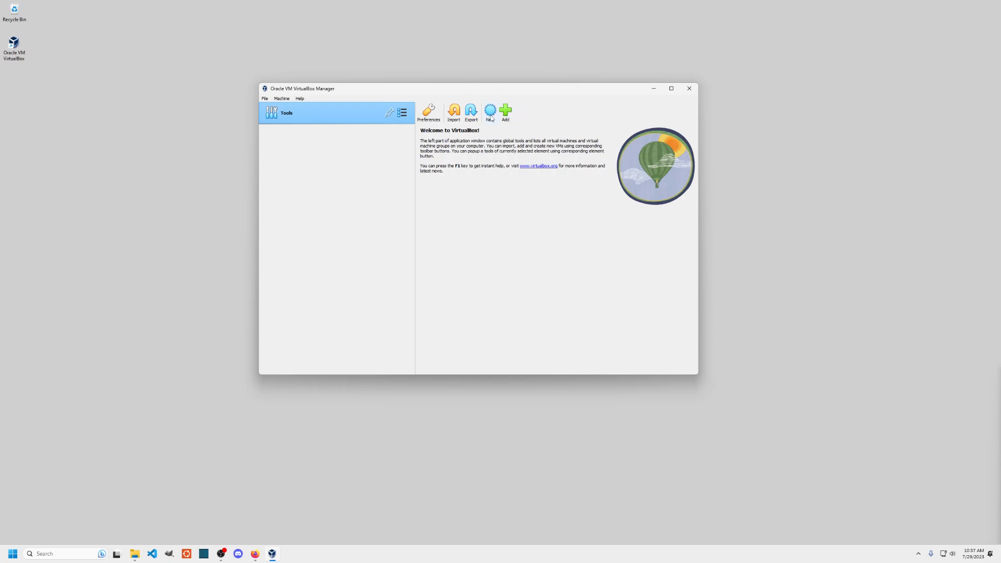
- Create a new machine named ubuntu01 with the Ubuntu 22.04.2 live-server ISO and unattended installation skipped
left_click(491, 119)
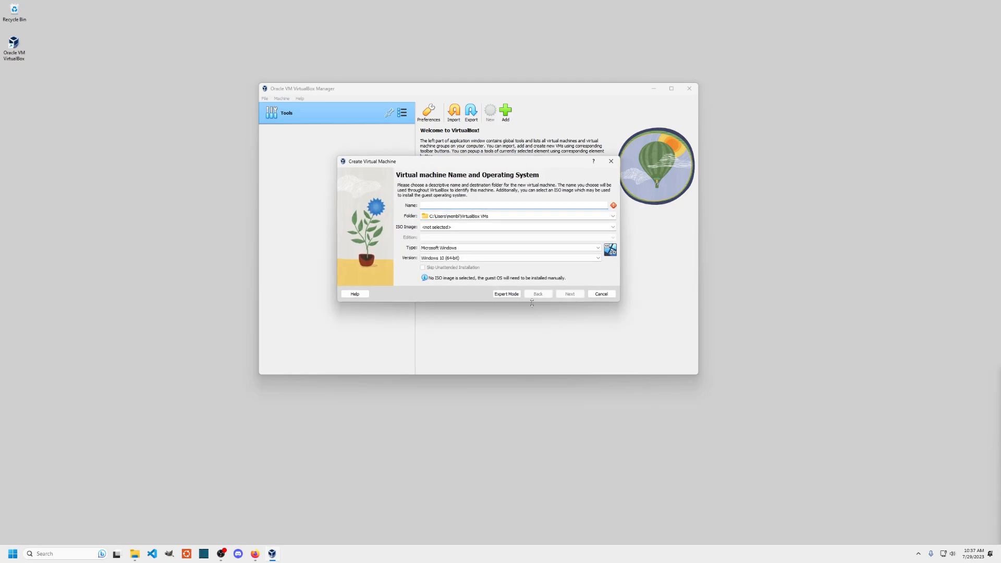
type("ubuntu01")
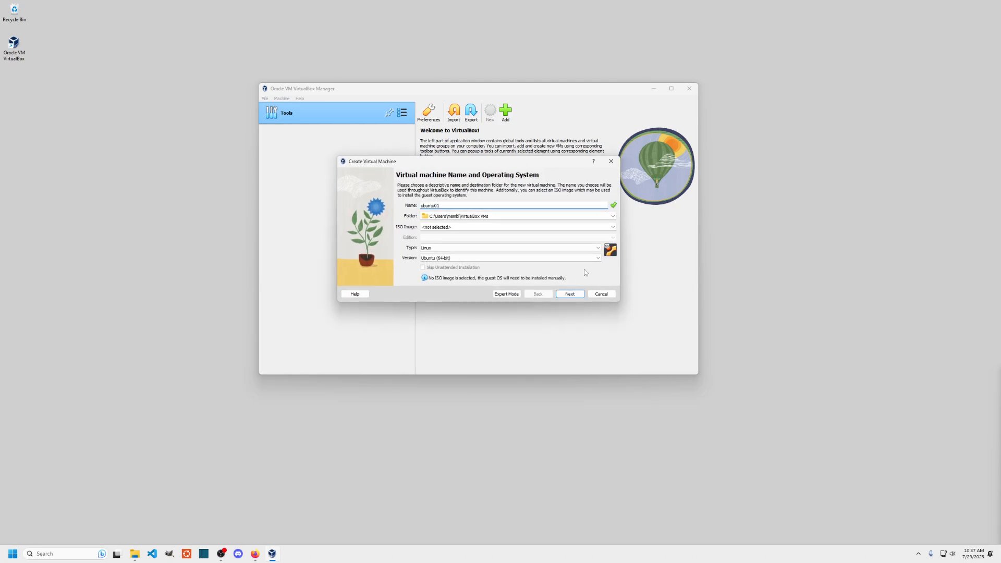
left_click(613, 227)
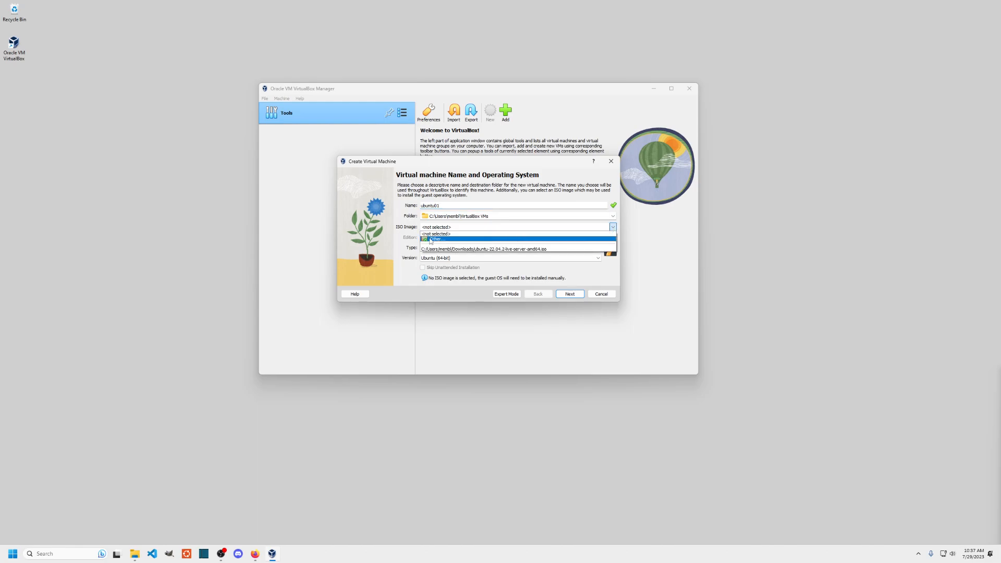
left_click(440, 243)
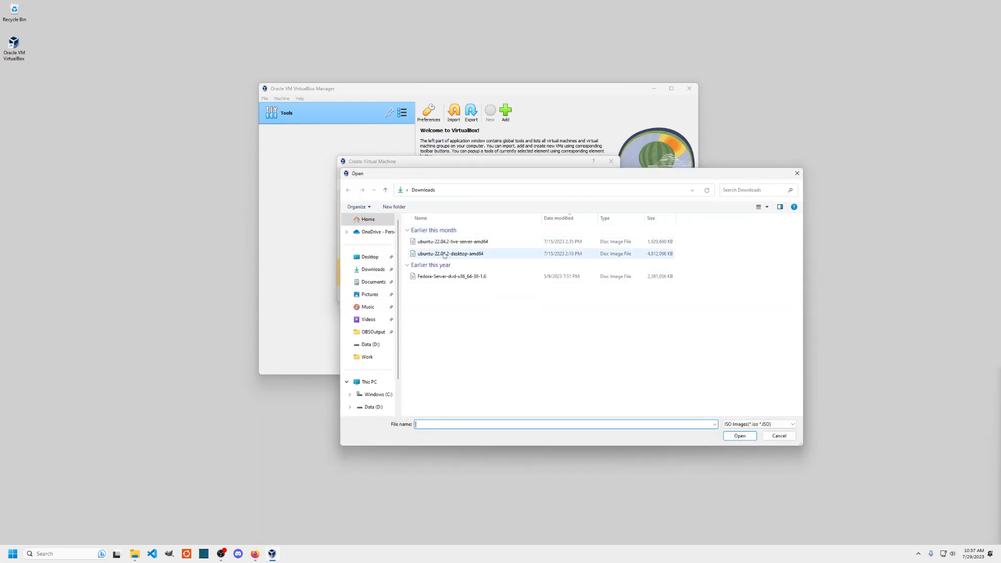
left_click(446, 243)
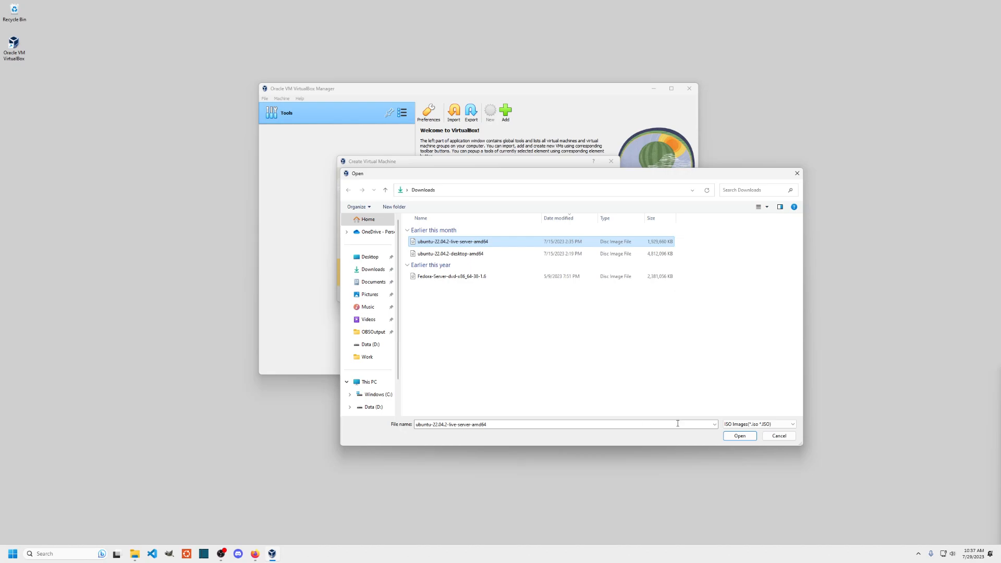
left_click(741, 436)
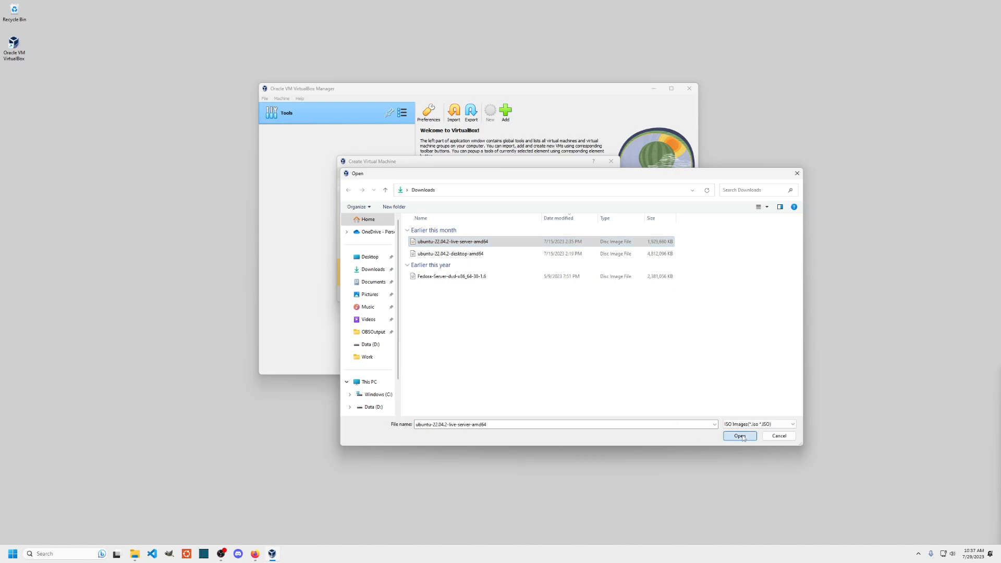
left_click(423, 268)
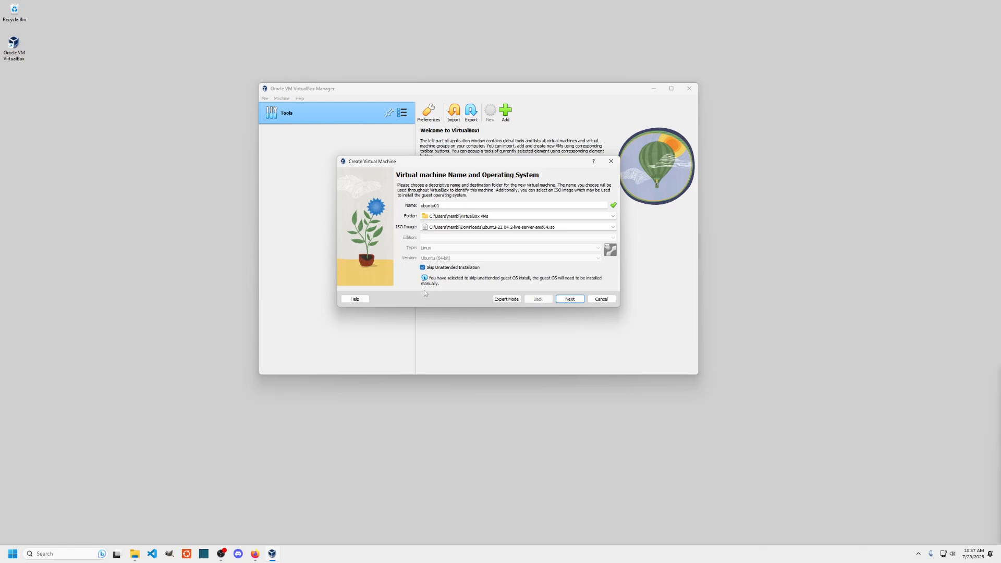
left_click(572, 302)
double_click(600, 201)
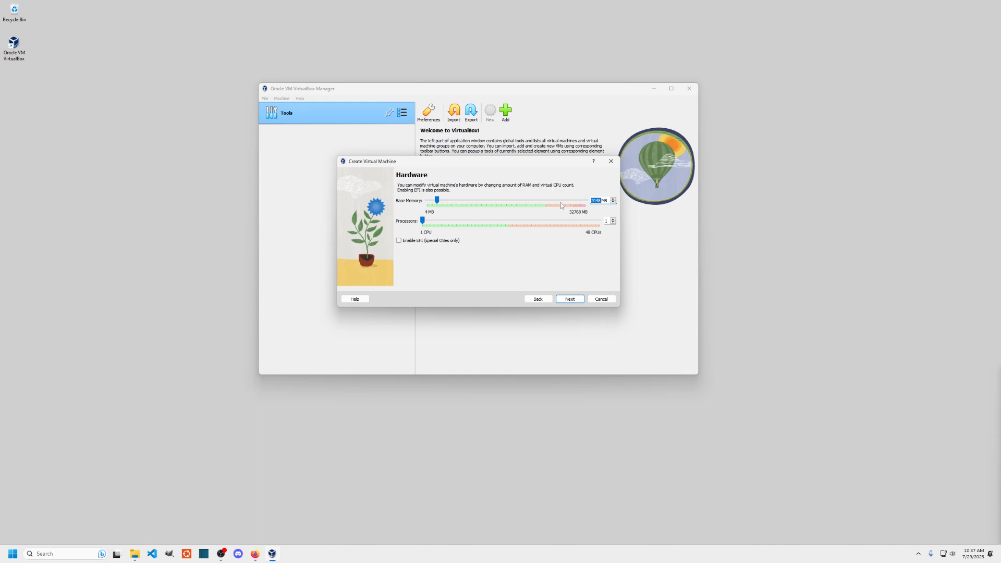
- Give ubuntu01 4096 MB memory, 2 processors and the default 25 GB disk, then create it
type("4096")
left_click(613, 219)
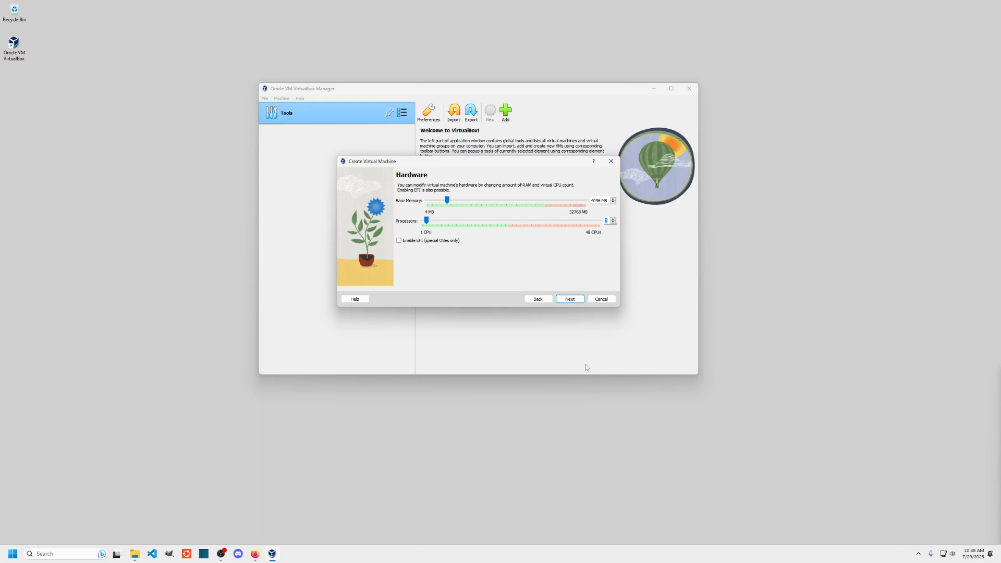
left_click(570, 299)
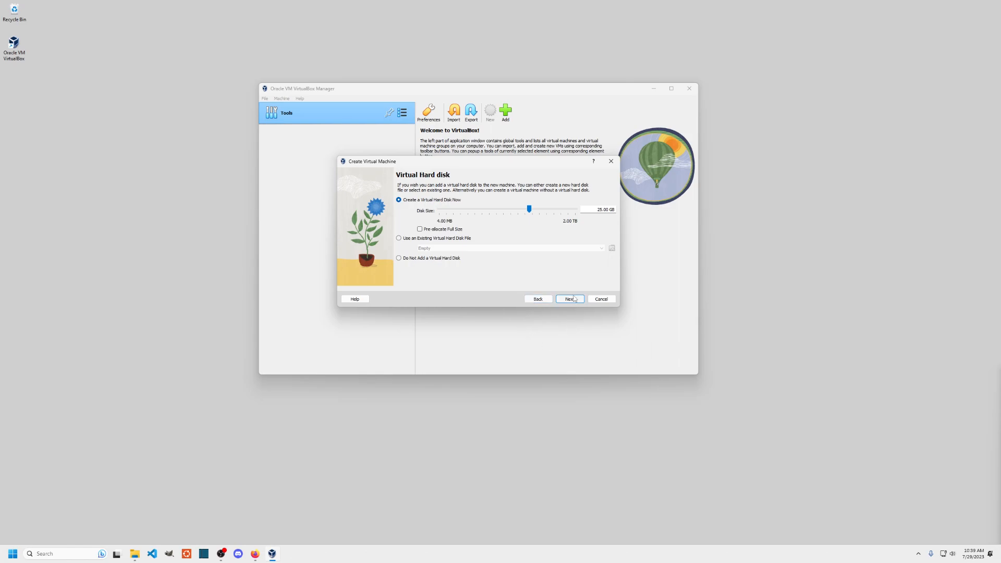
left_click(569, 299)
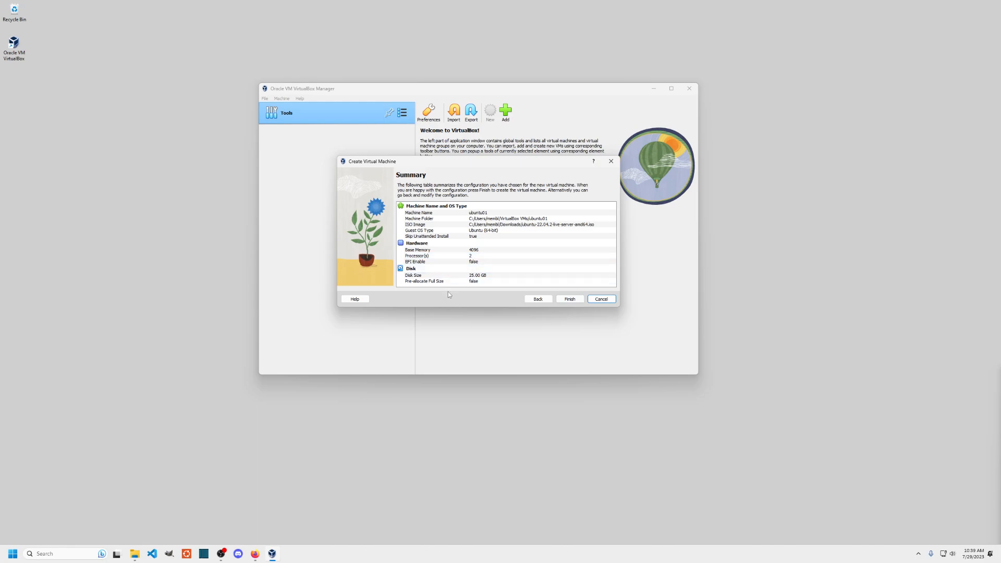
left_click(575, 300)
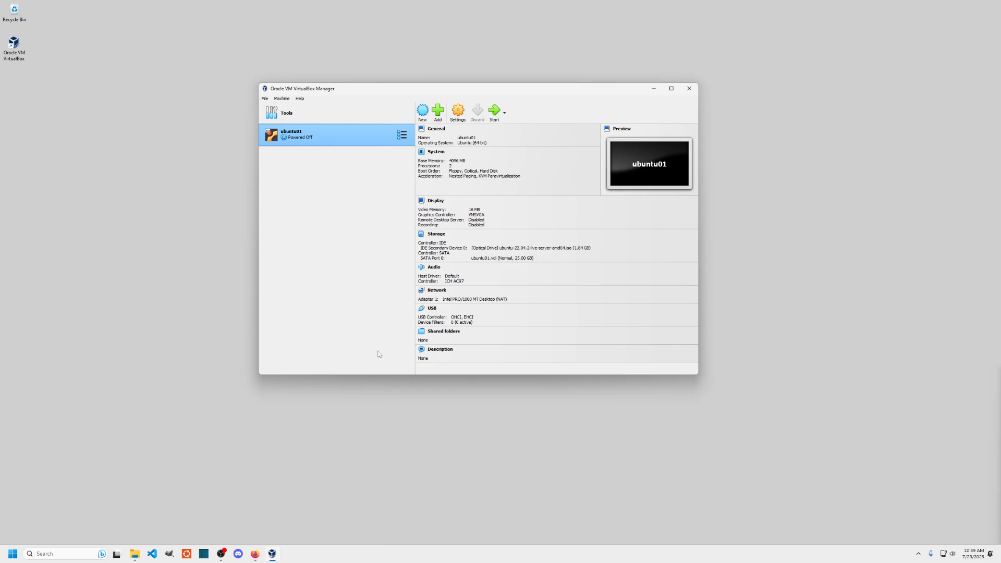
- Move the Manager window to the top-left and give ubuntu01 a Normal Start
left_click_drag(386, 89, 163, 15)
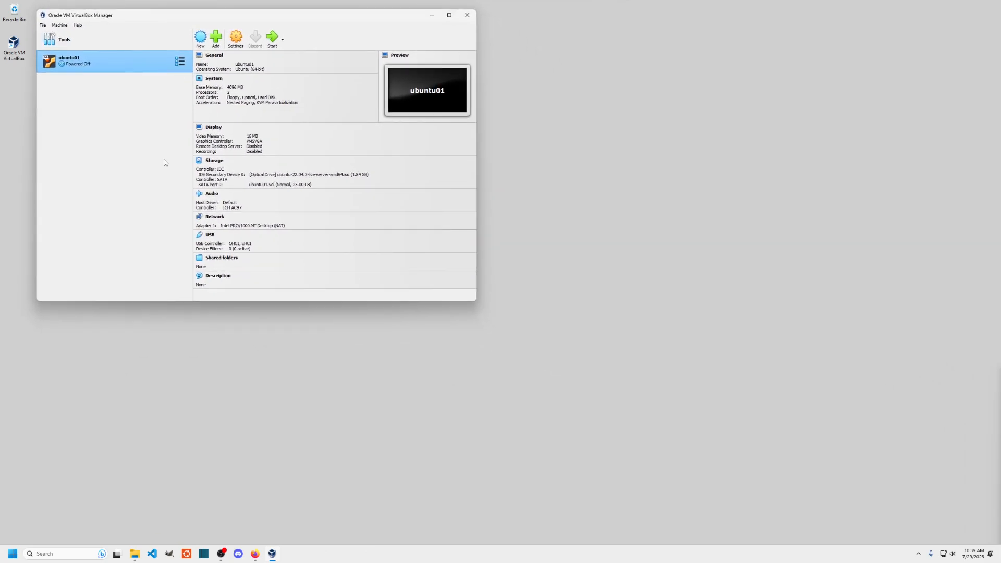
right_click(123, 58)
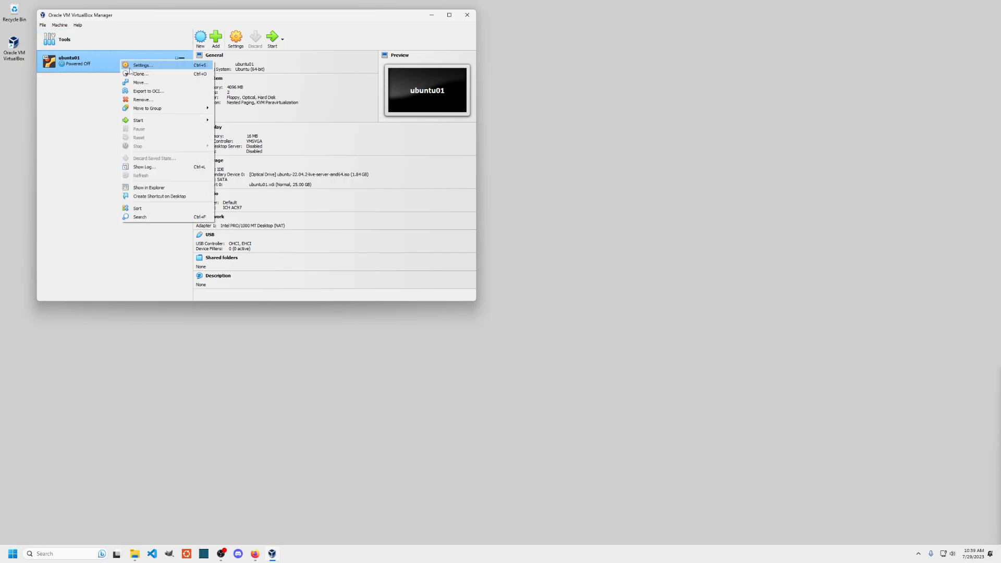
mouse_move(144, 121)
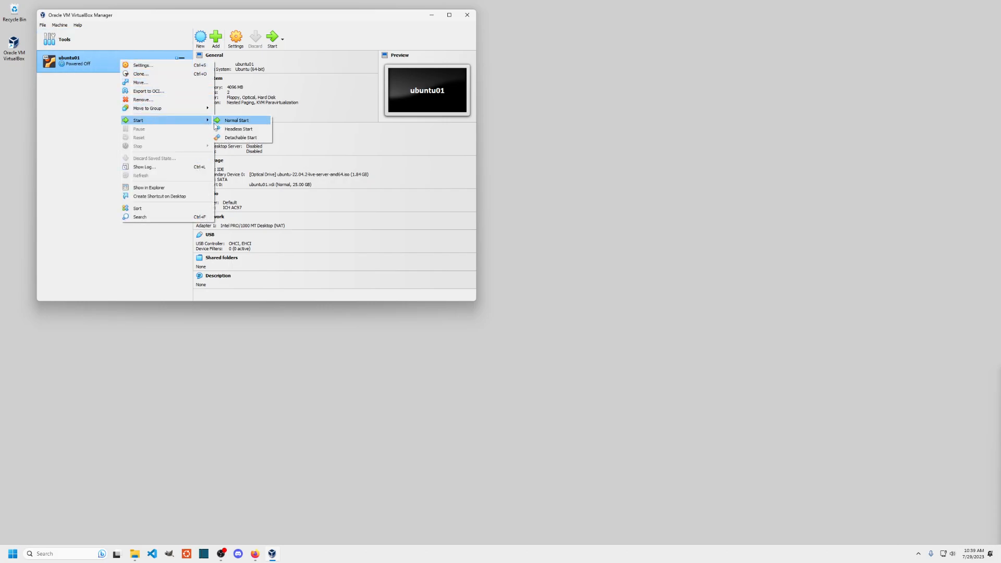
left_click(235, 121)
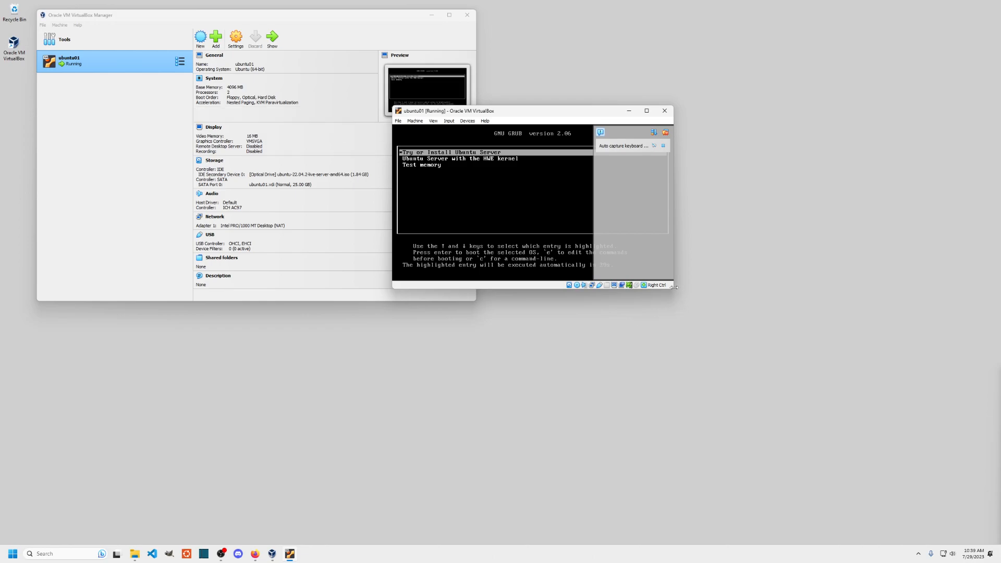
- Move and enlarge the ubuntu01 window and dismiss the notification panel covering it
left_click_drag(575, 110, 609, 95)
left_click_drag(763, 269, 811, 325)
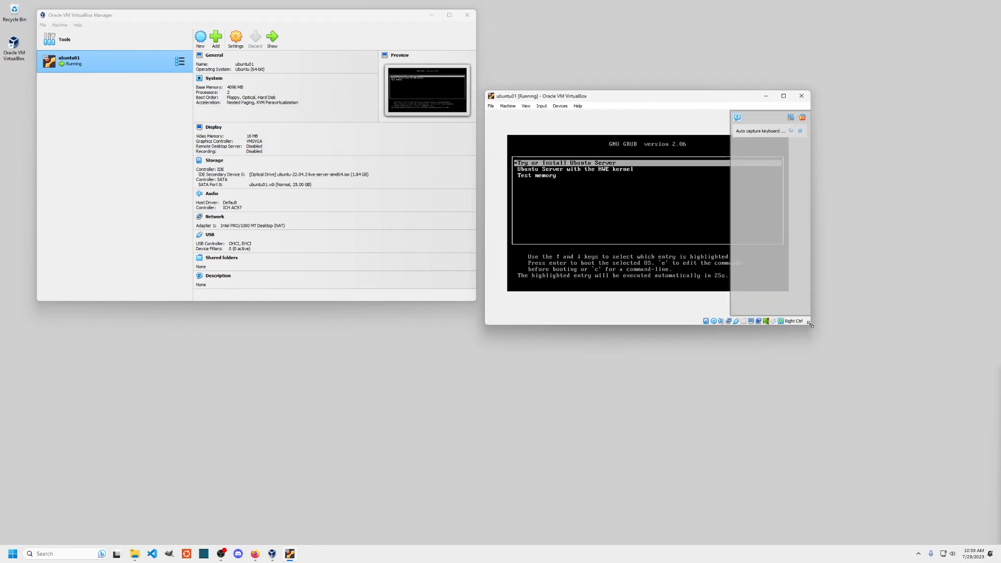
left_click(803, 118)
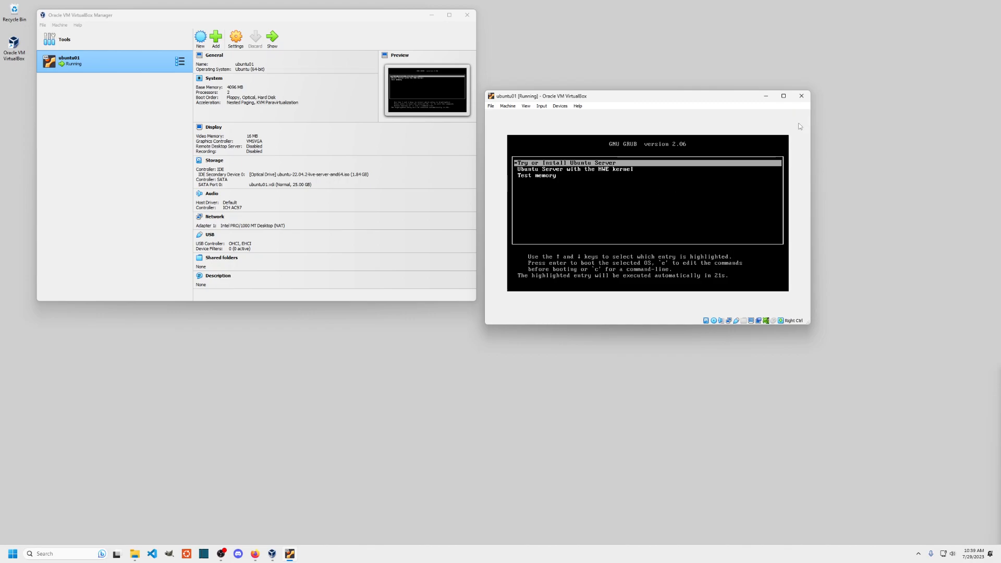
left_click(643, 193)
- Select 'Try or Install Ubuntu Server' in the GRUB menu and boot it
key("Down")
key("Up")
key("Down")
key("Down")
key("Up")
key("Up")
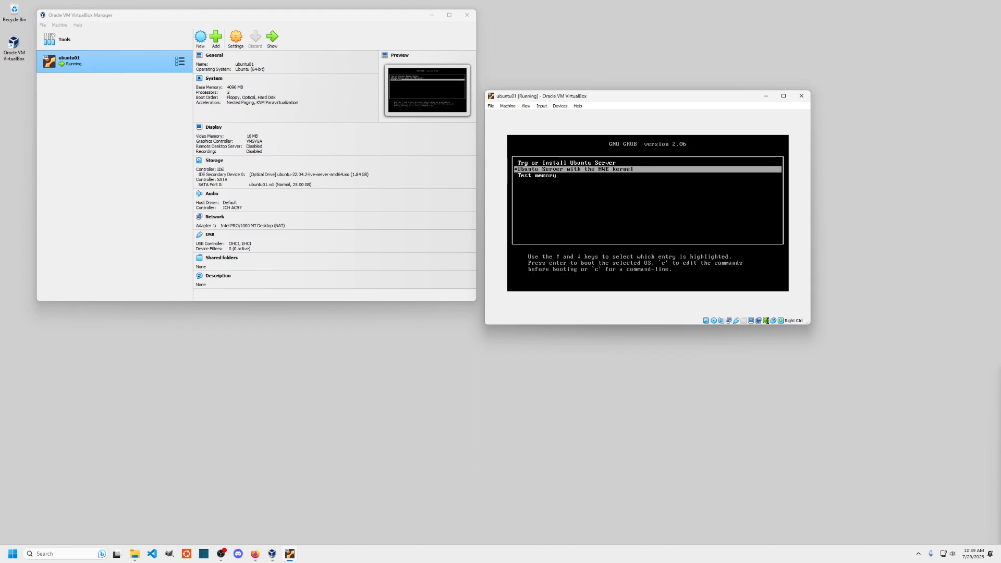
key("Down")
key("Down")
key("Up")
key("Up")
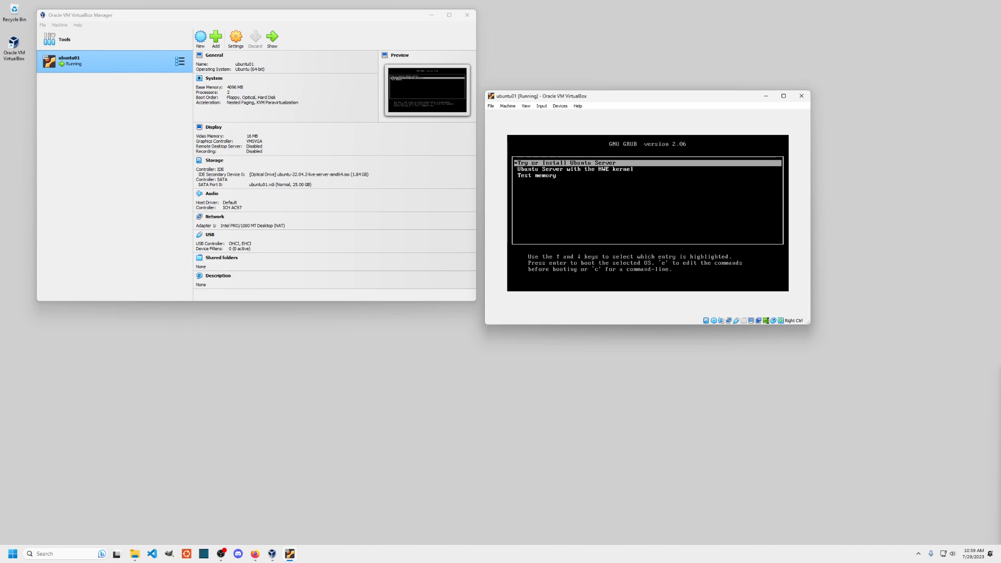
key("Down")
key("Down")
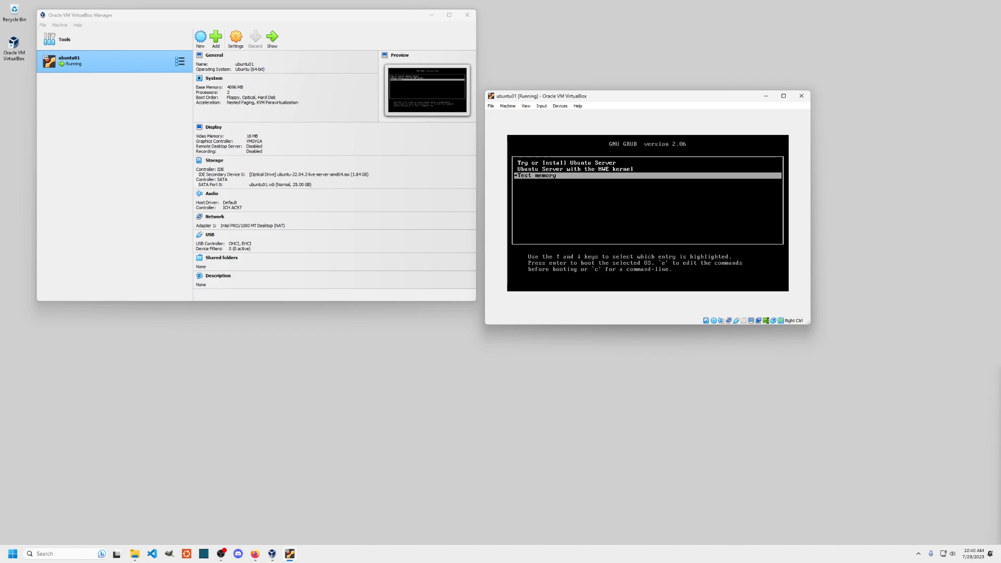
key("Control_R")
left_click(629, 229)
key("Up")
key("Up")
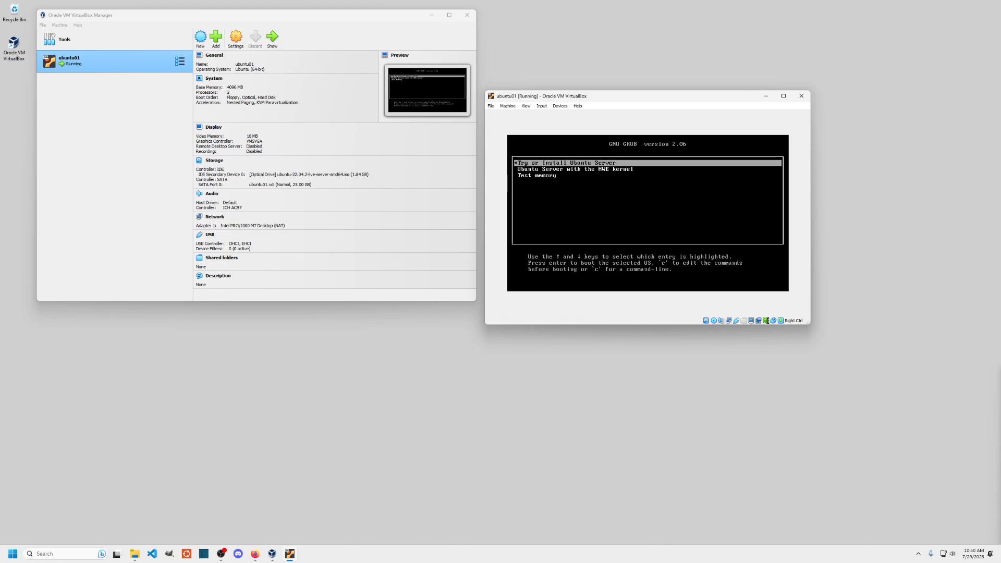
key("Return")
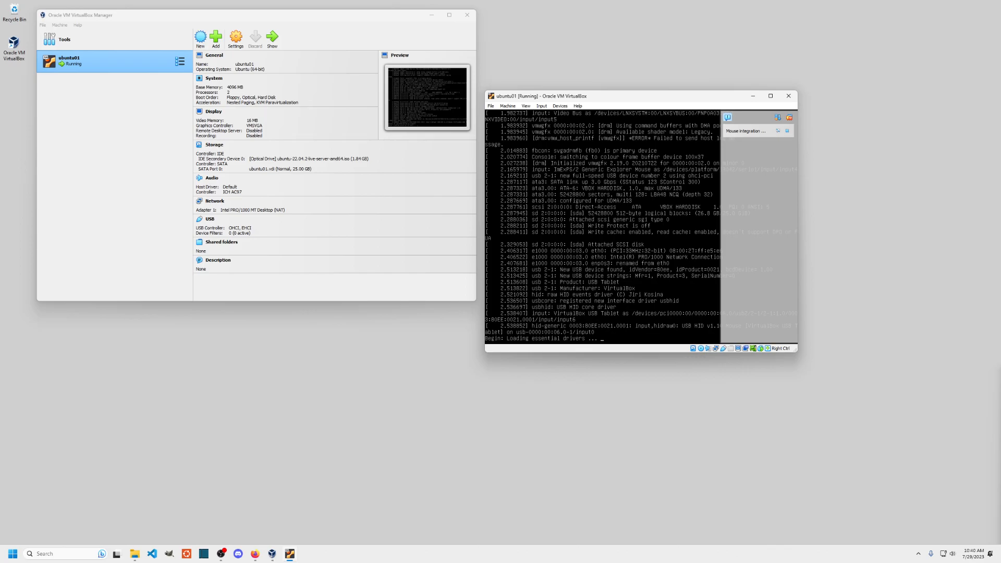
- Dismiss the mouse integration notice and reposition the enlarged ubuntu01 window at the upper right
left_click(789, 117)
left_click_drag(697, 98, 543, 56)
left_click_drag(643, 310, 745, 366)
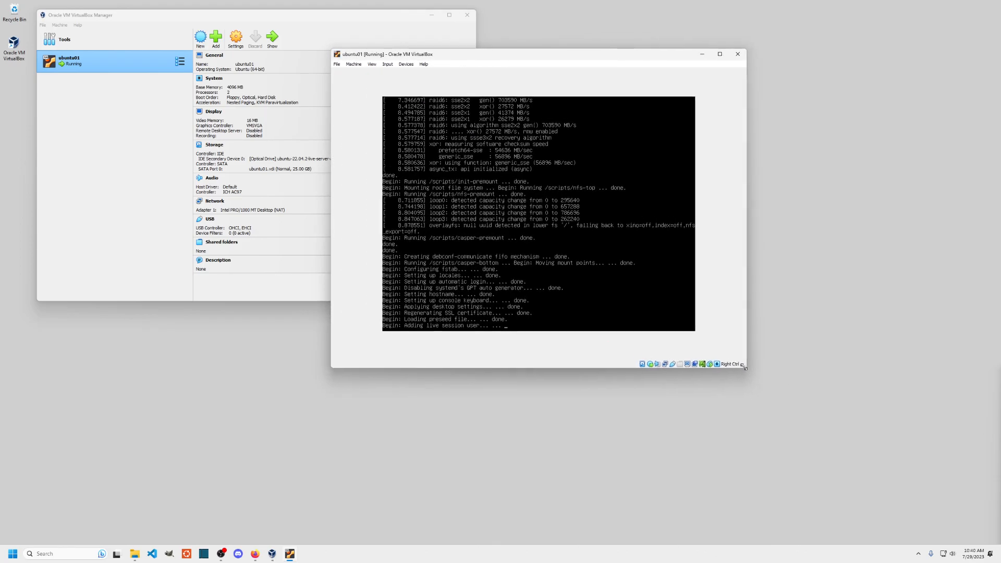
left_click_drag(580, 63, 619, 98)
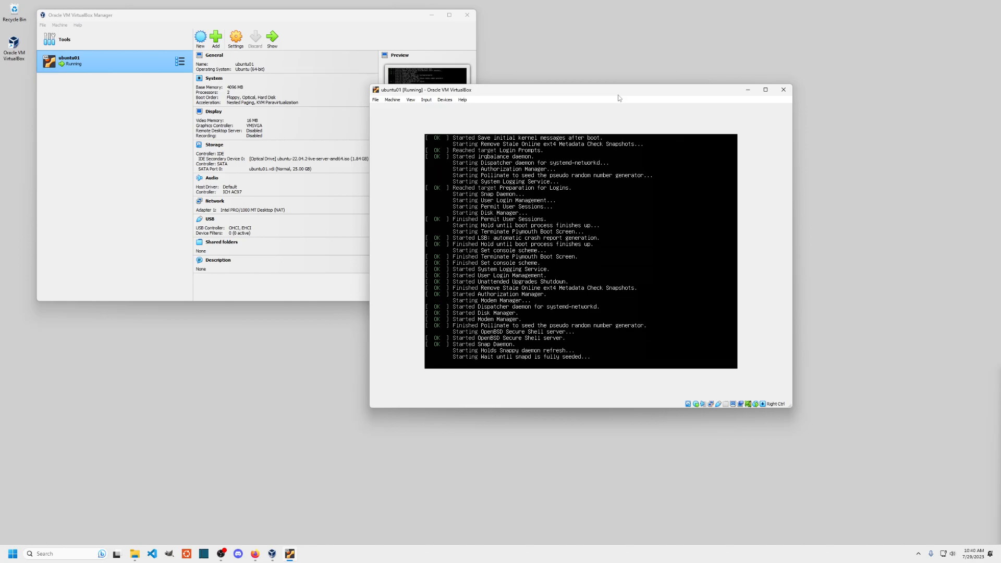
left_click_drag(600, 93, 745, 28)
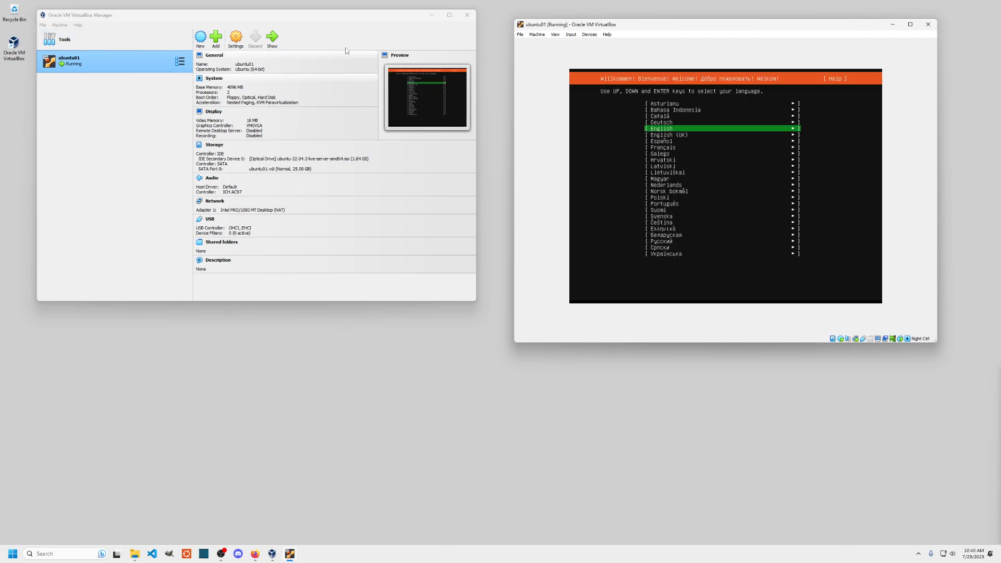
- Choose English as the installer language and update to the new installer version
left_click_drag(652, 26, 629, 32)
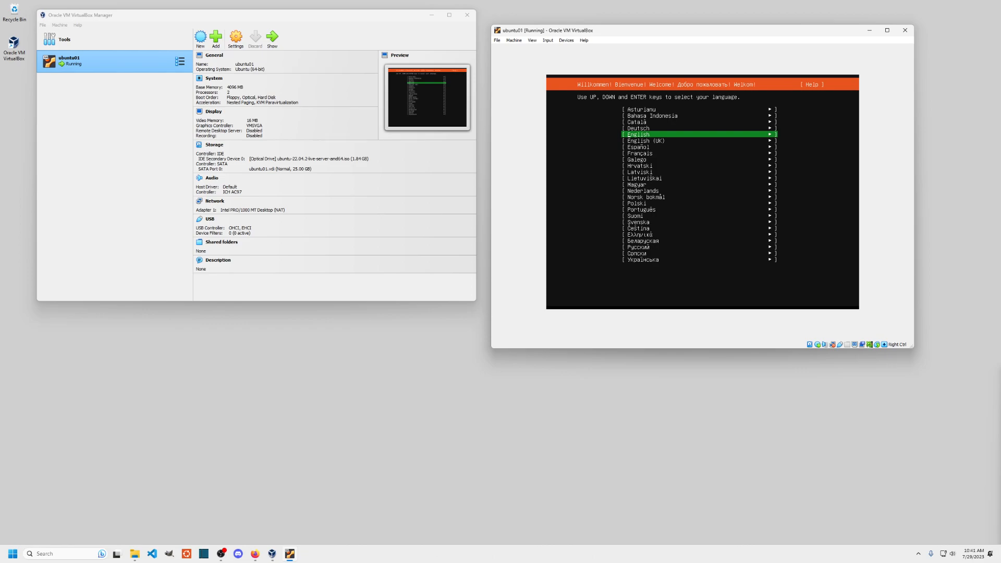
key("Return")
key("Up")
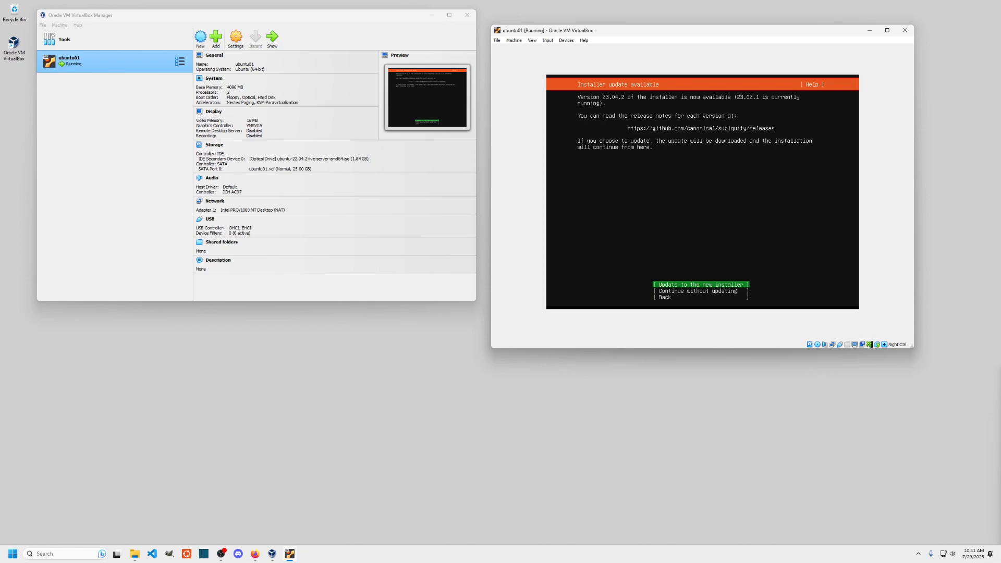
key("Return")
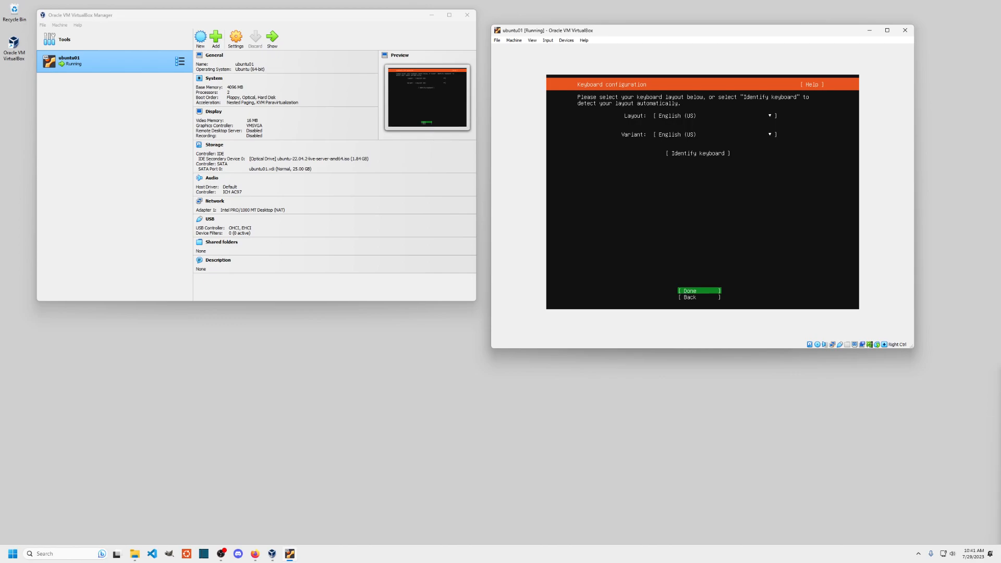
- Confirm English (US) keyboard, standard Ubuntu Server install, network settings and the default archive mirror
key("Return")
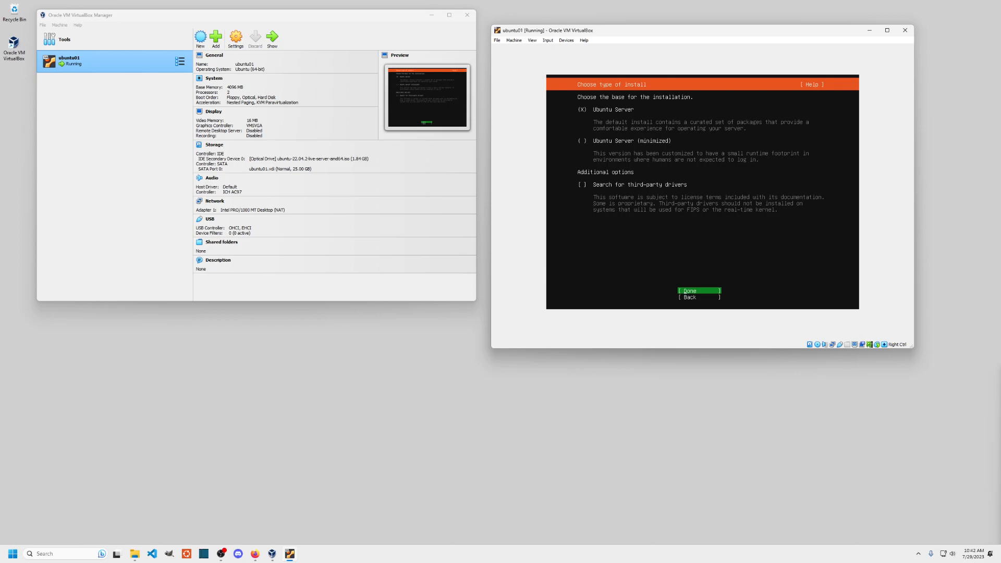
key("Return")
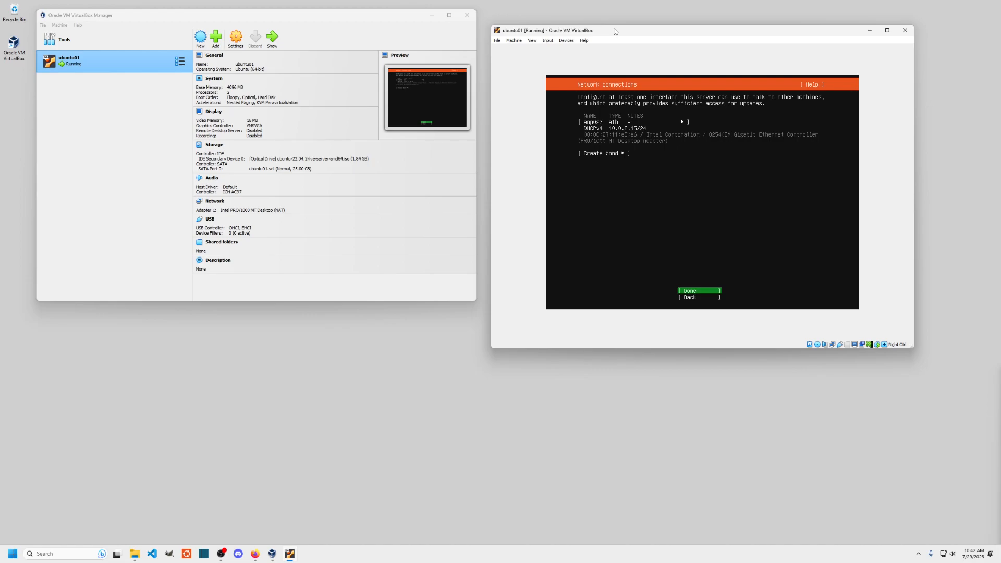
key("Return")
key("Return")
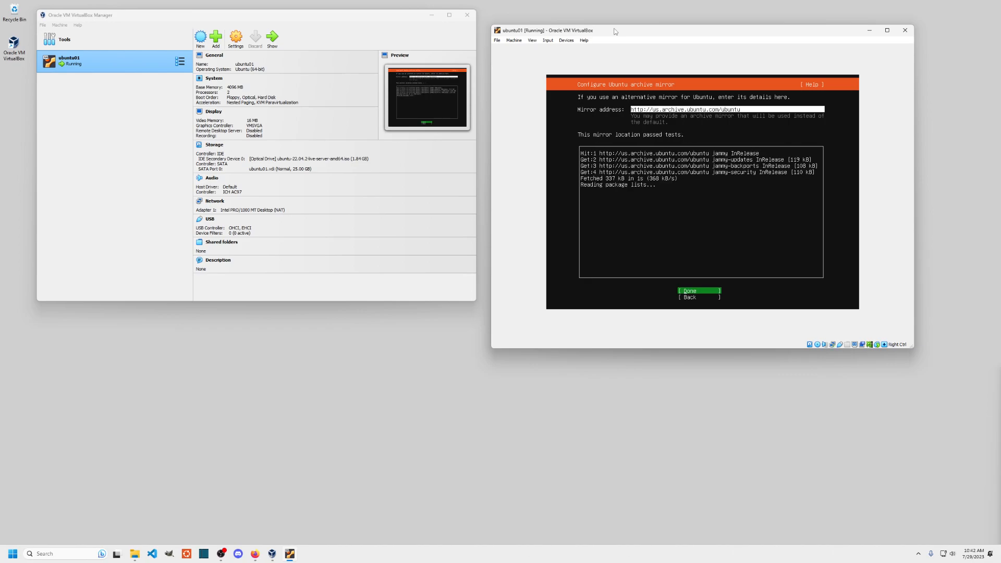
key("shift+Tab")
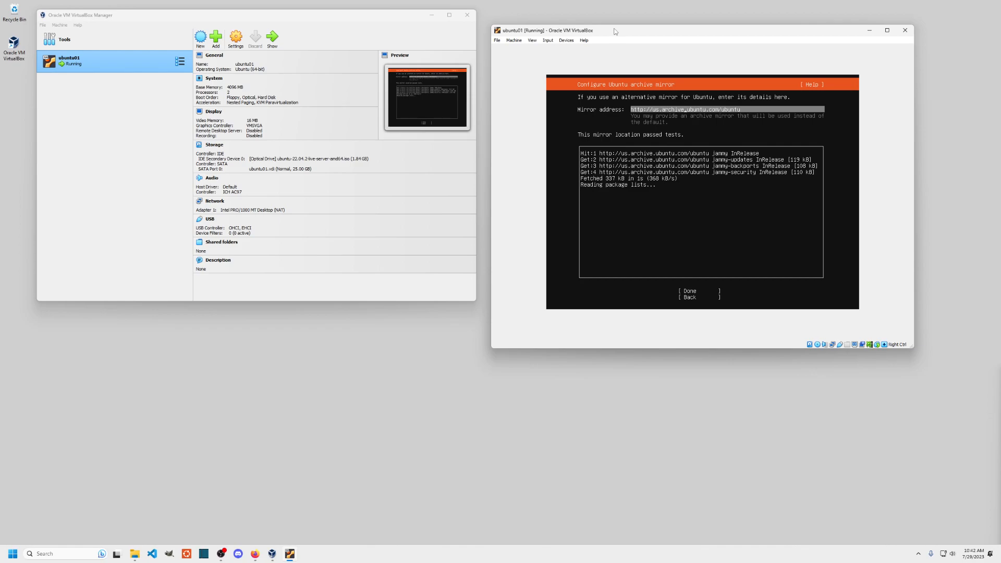
key("Tab")
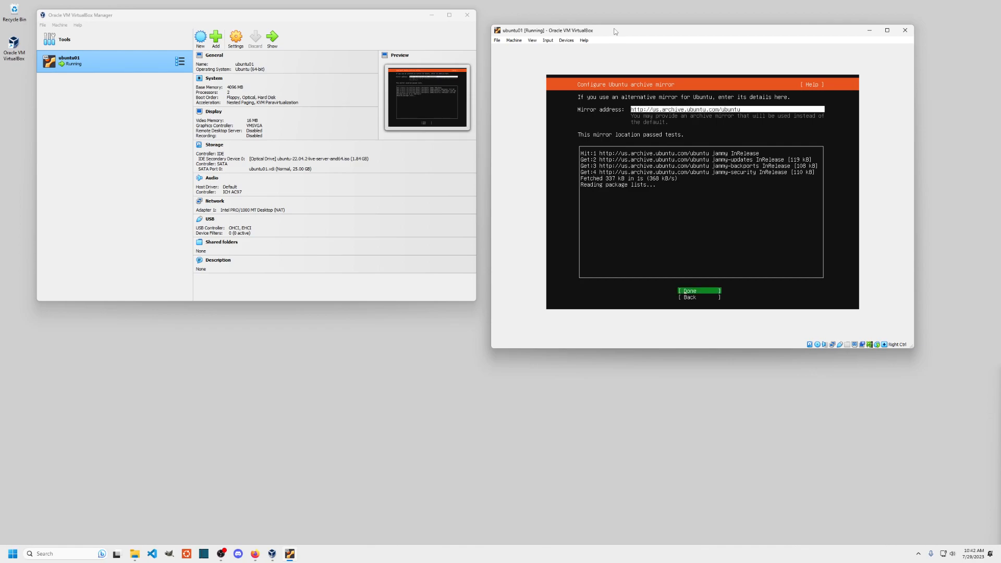
key("Return")
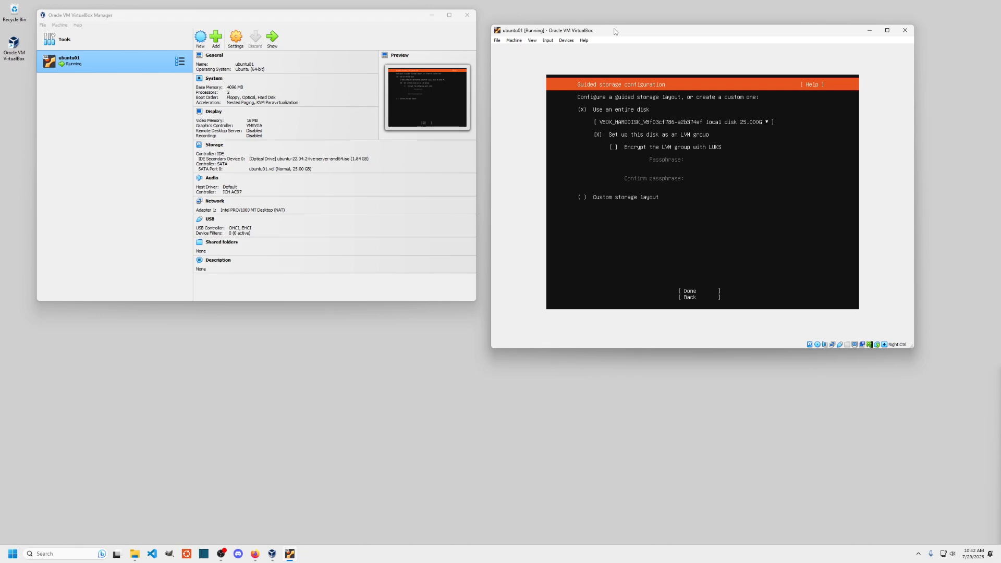
- Accept the guided LVM storage layout and open the ubuntu-lv volume for editing
key("Tab")
key("Return")
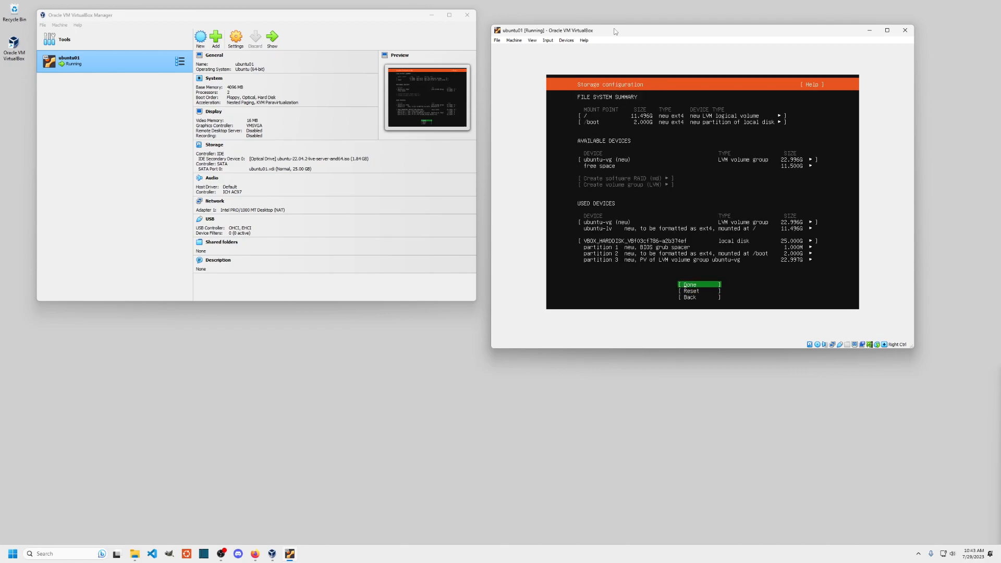
key("Up")
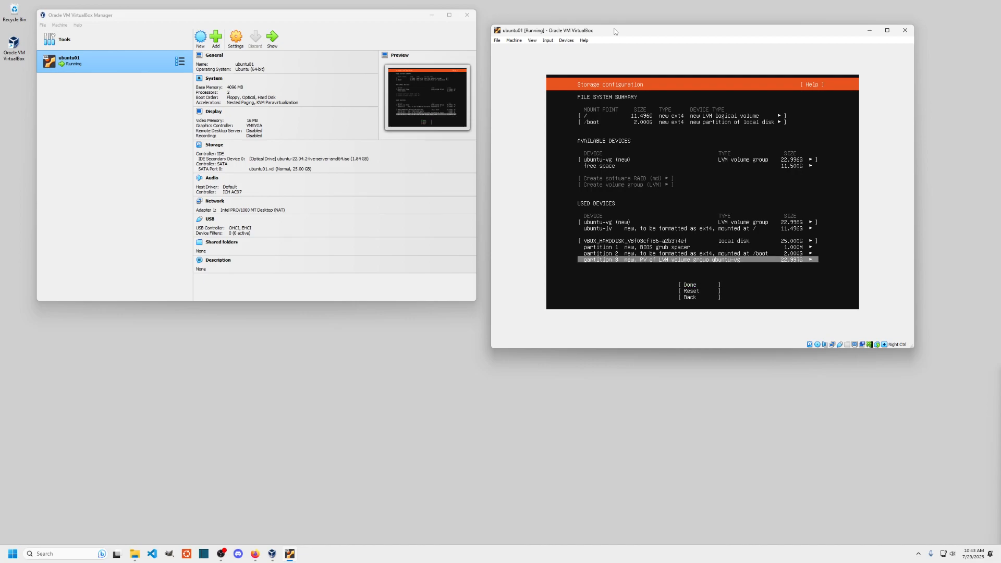
key("Up")
key("Up")
key("Up")
key("Up")
key("Up")
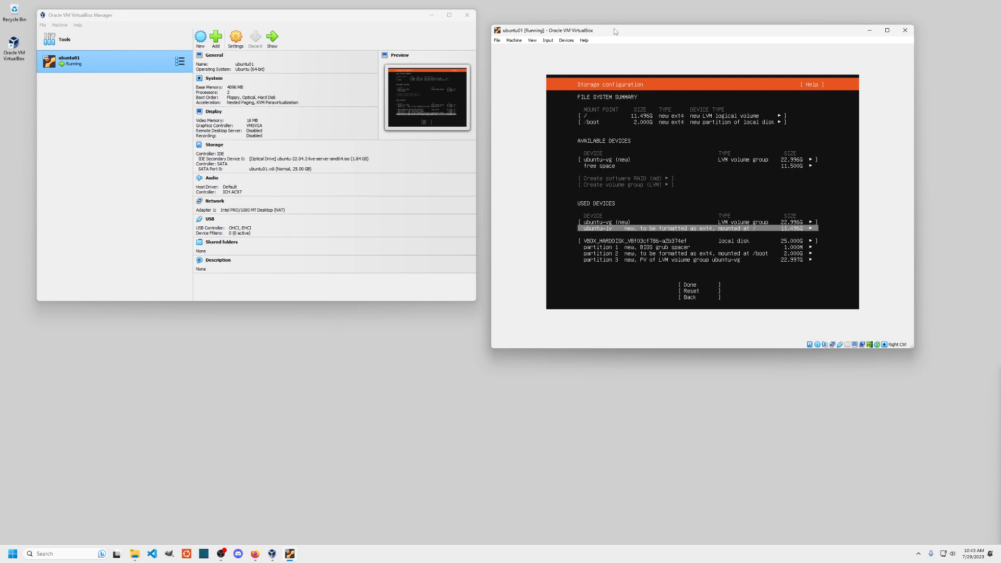
key("Down")
key("Return")
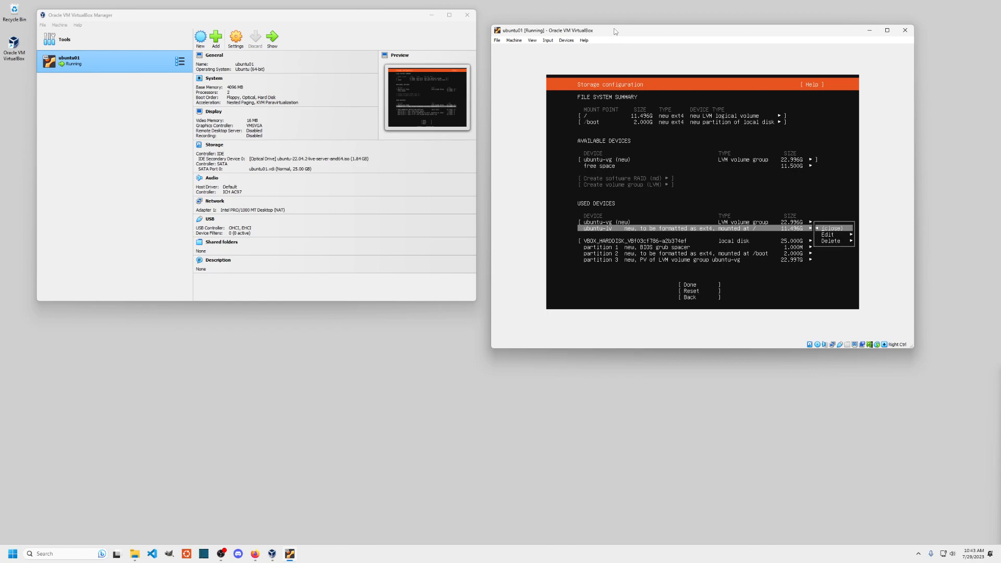
key("Down")
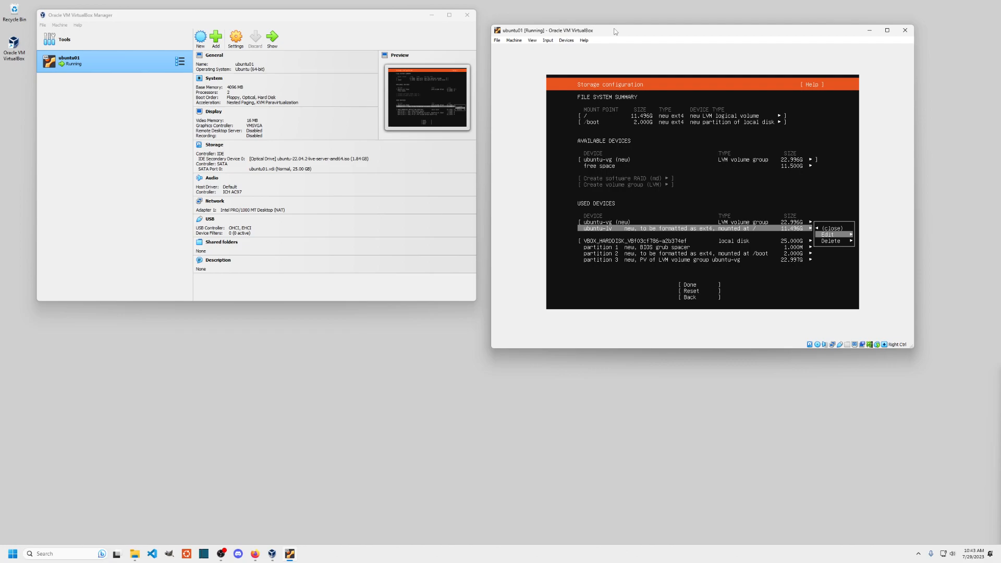
key("Return")
- Set the ubuntu-lv volume size to 22.996G and save it
key("Tab")
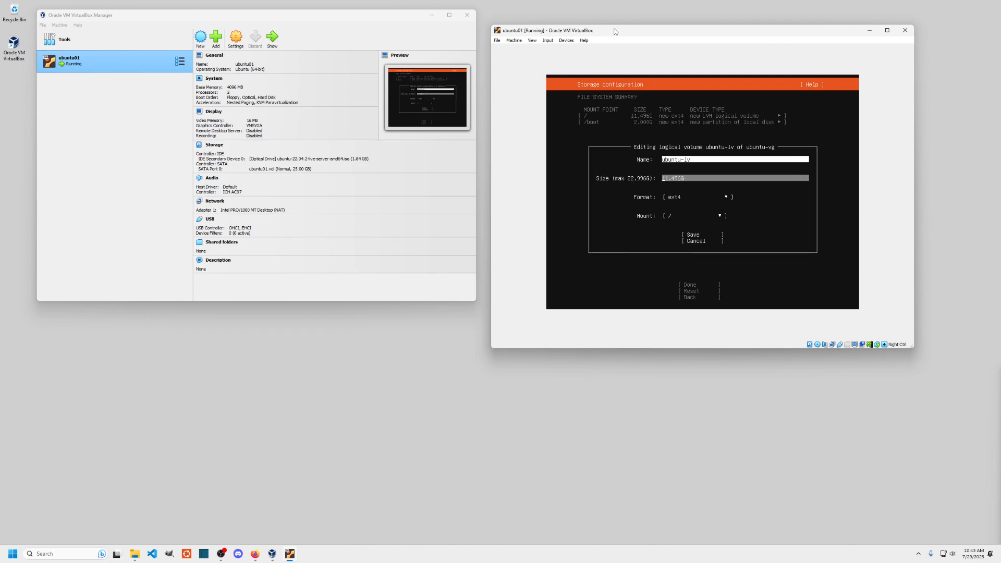
key("Delete")
key("Delete")
type("22")
key("Delete")
type("9")
key("Tab")
key("Tab")
key("Tab")
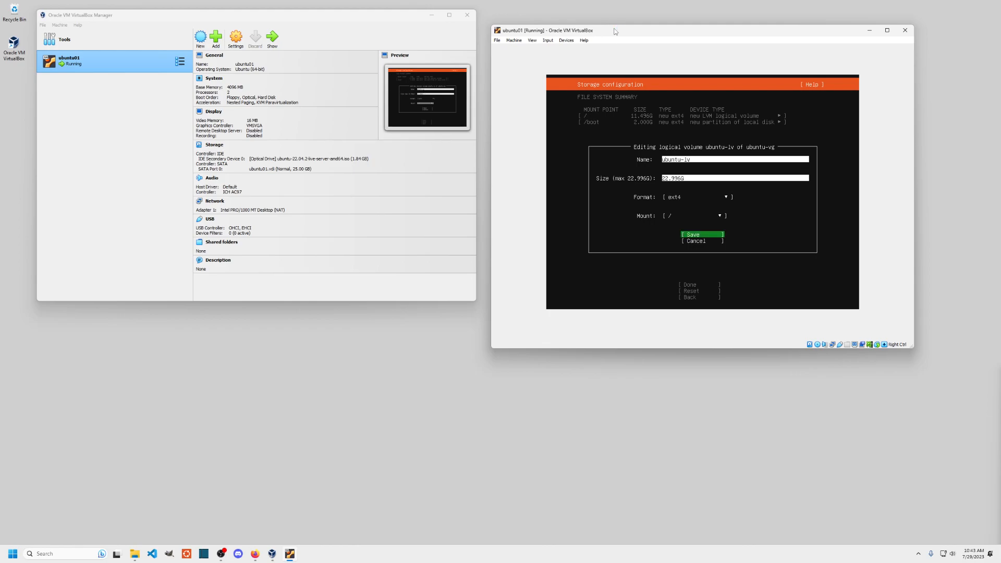
key("Return")
- Finish the storage setup and confirm continuing with the destructive install
key("Down")
key("Down")
key("Down")
key("Down")
key("Down")
key("Down")
key("Down")
key("Down")
key("Return")
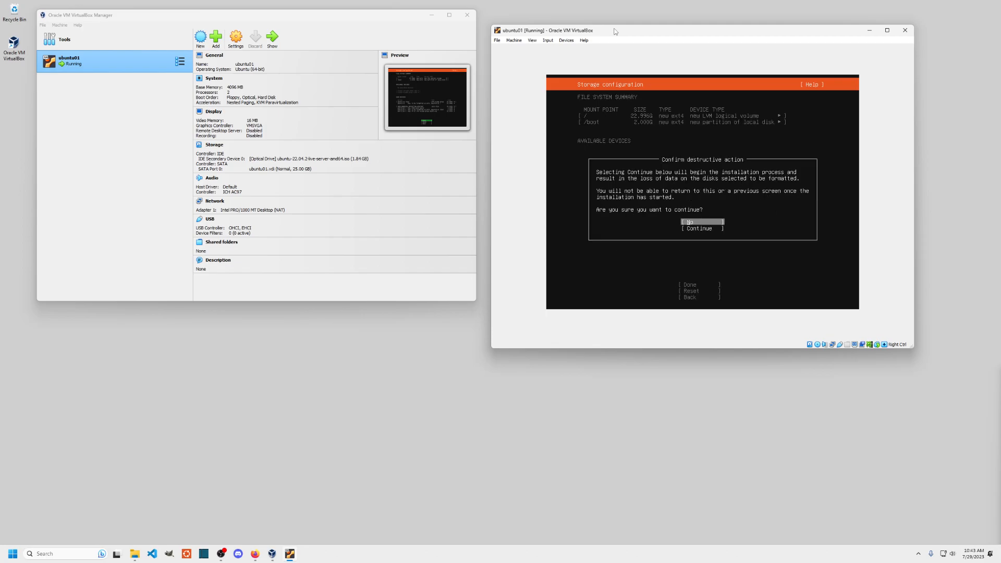
key("Down")
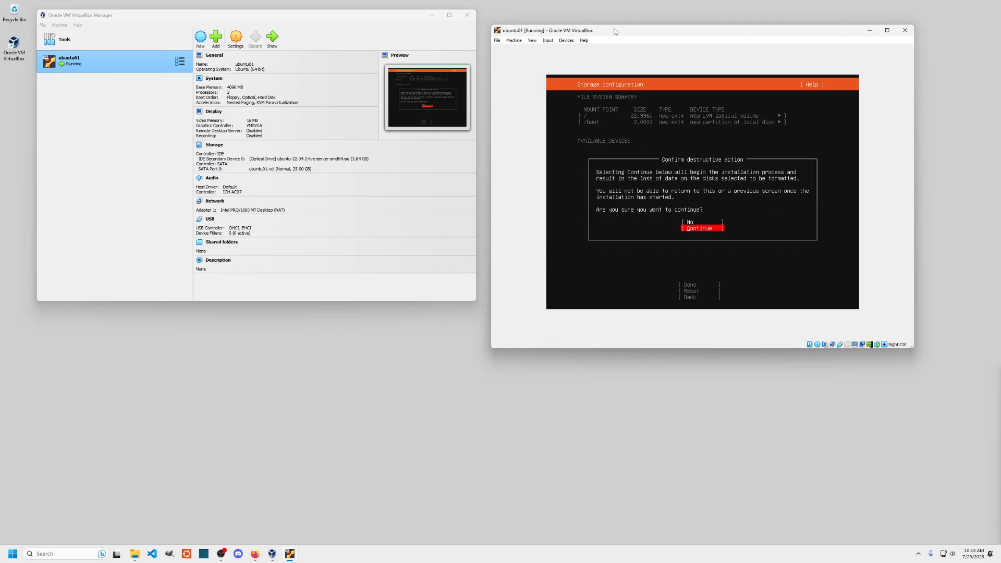
key("Return")
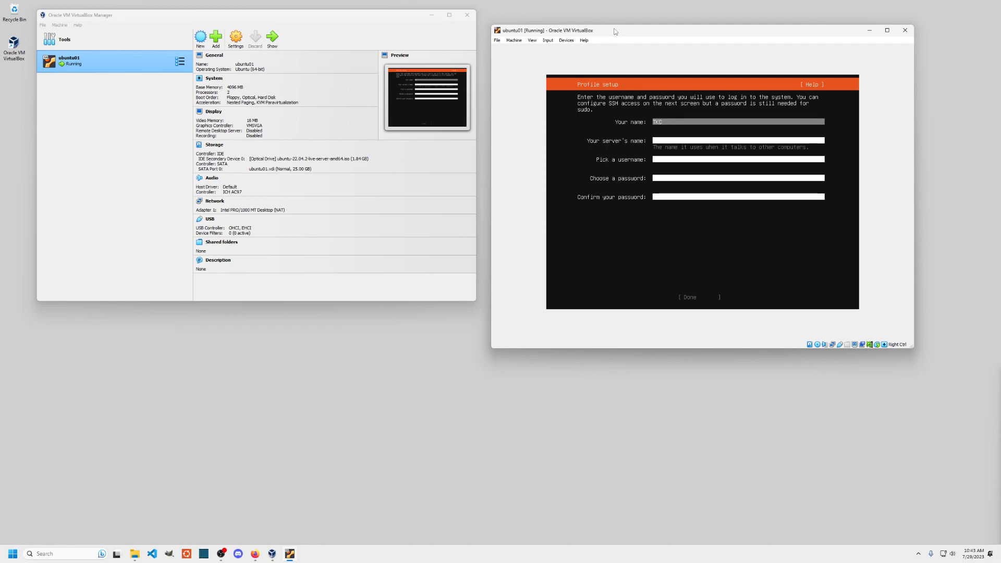
- Enter your name, server name ubuntu01, a username and matching passwords, then submit the profile
type("TKC Admin")
key("Tab")
type("ubunt")
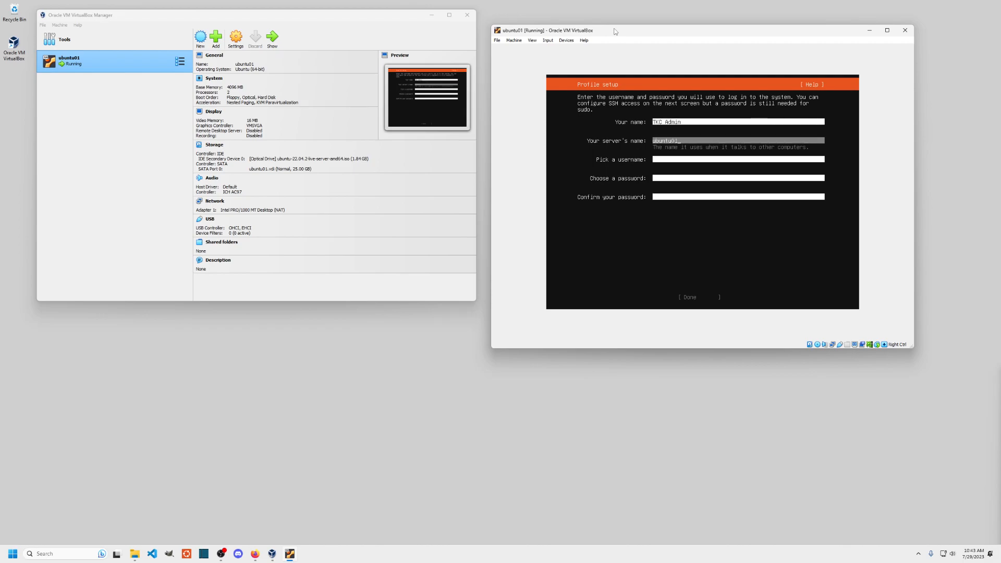
key("Tab")
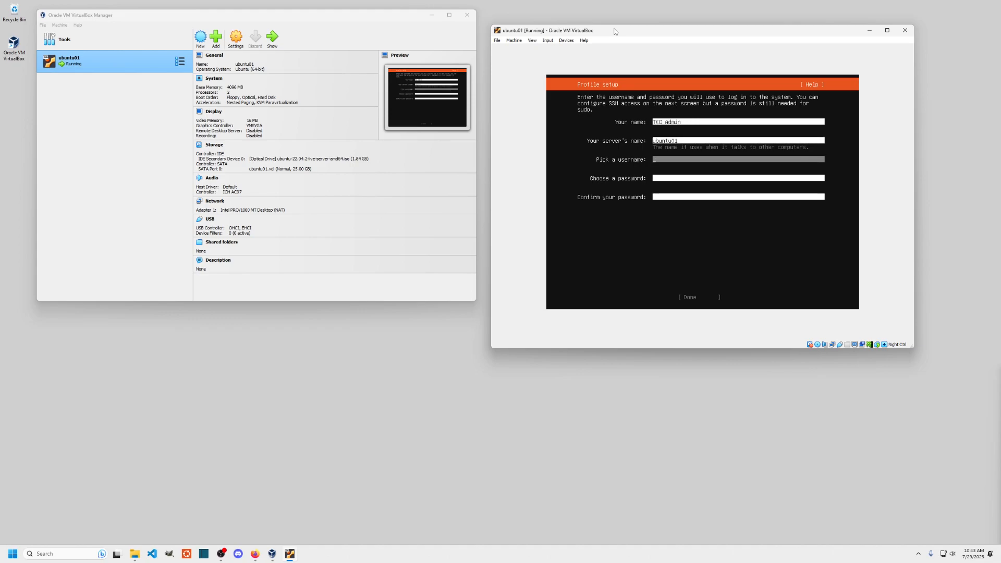
type("tkcadmin")
key("Tab")
type("*******")
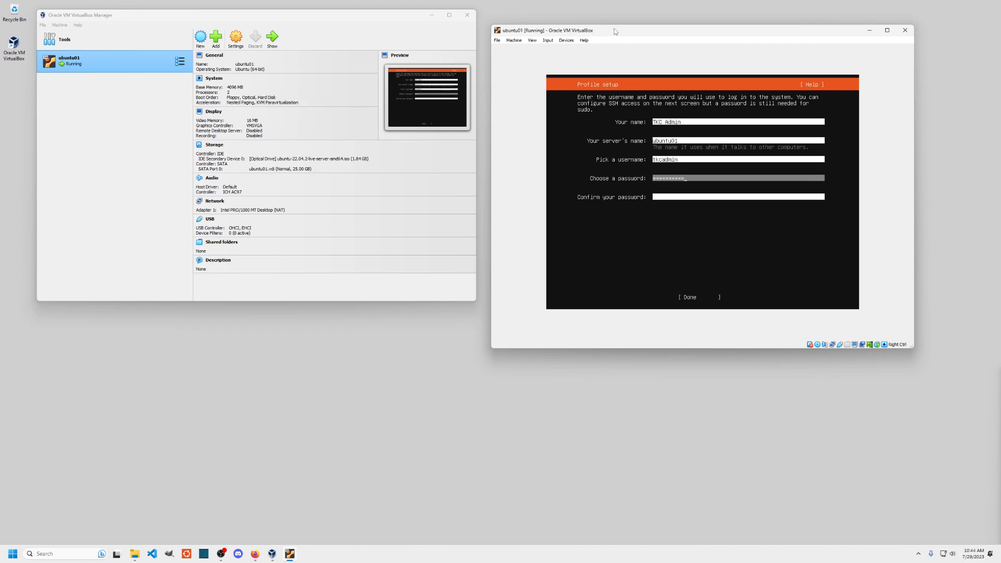
key("Tab")
type("**")
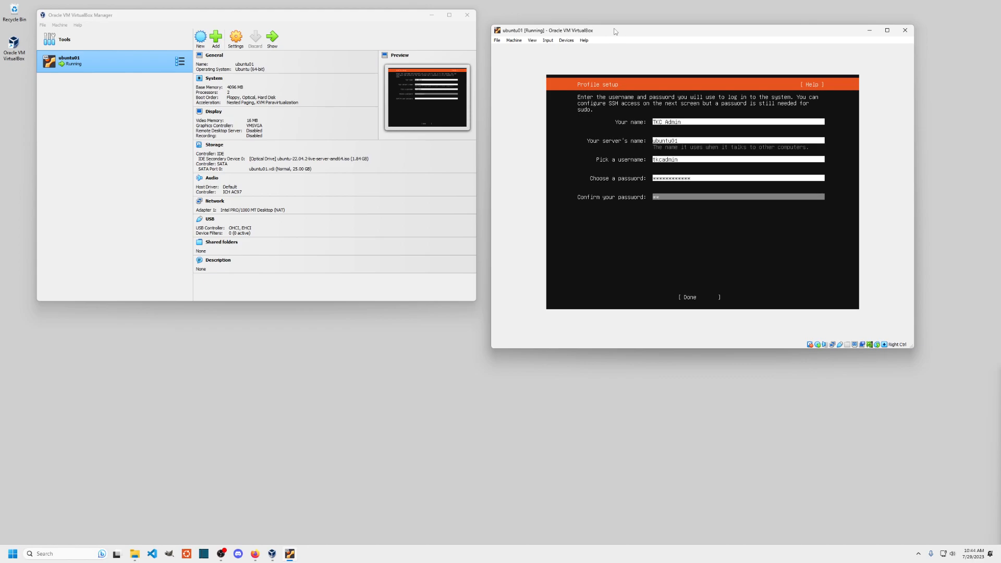
type("*********")
key("Tab")
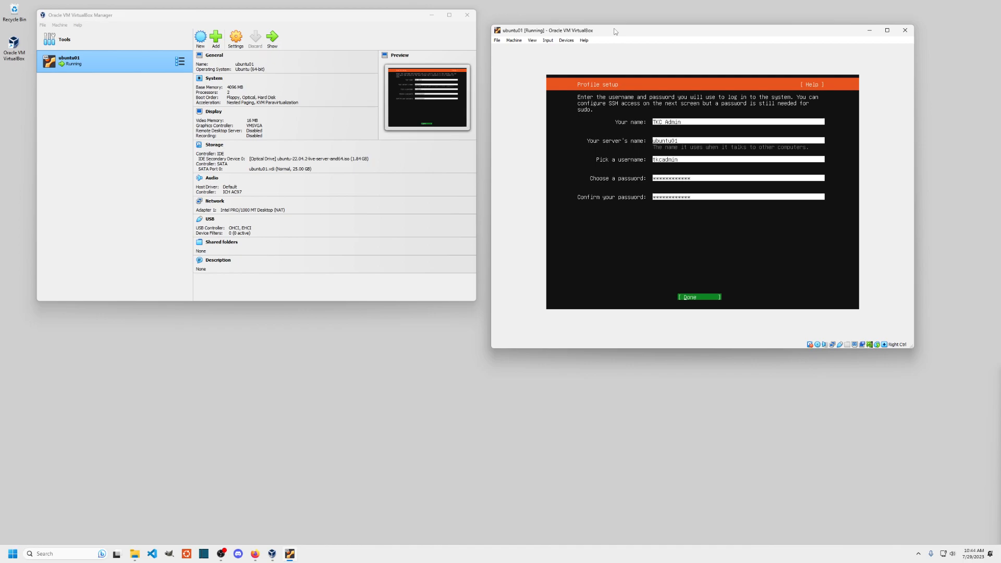
key("Return")
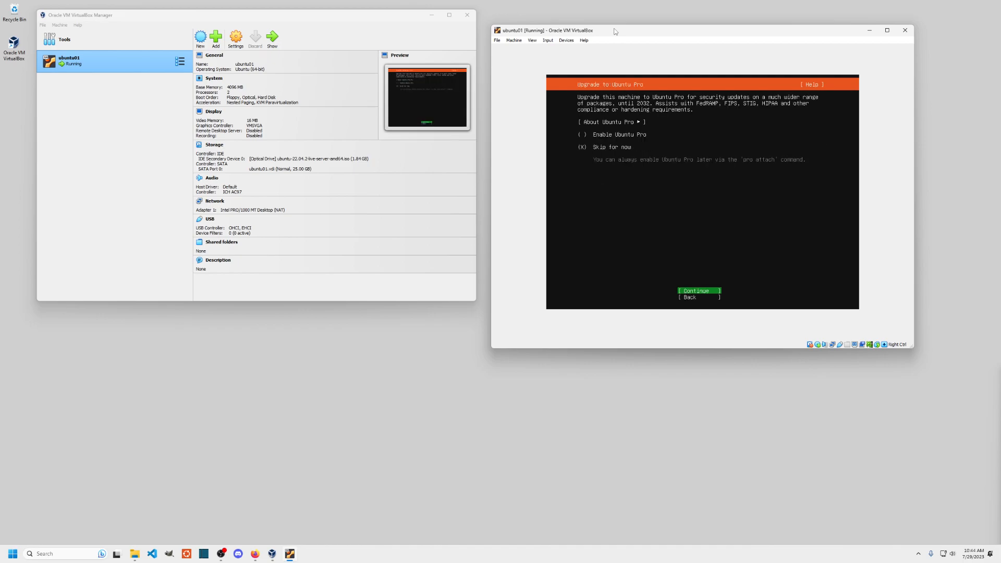
- Skip Ubuntu Pro and enable installing the OpenSSH server
key("Return")
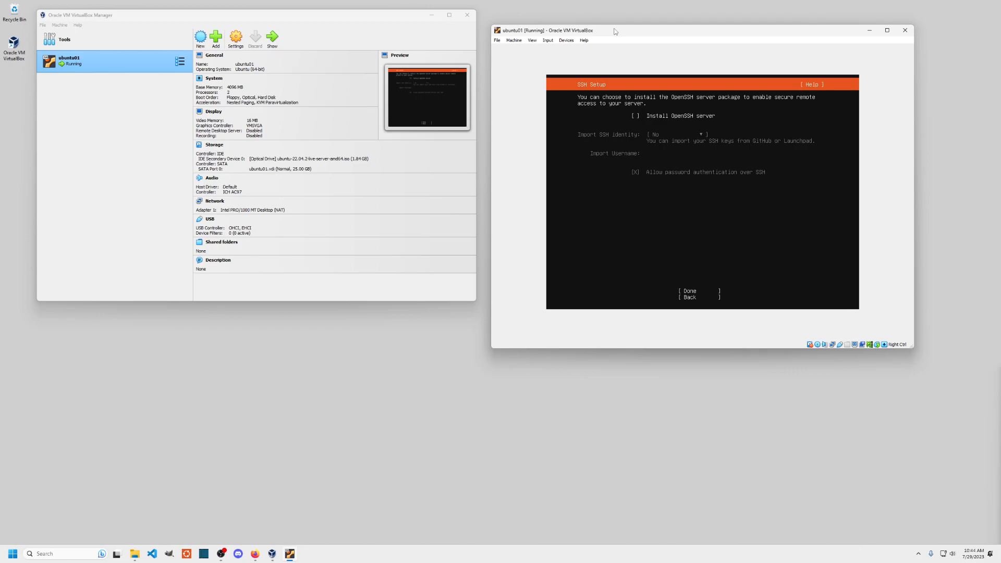
key("space")
key("Tab")
key("Tab")
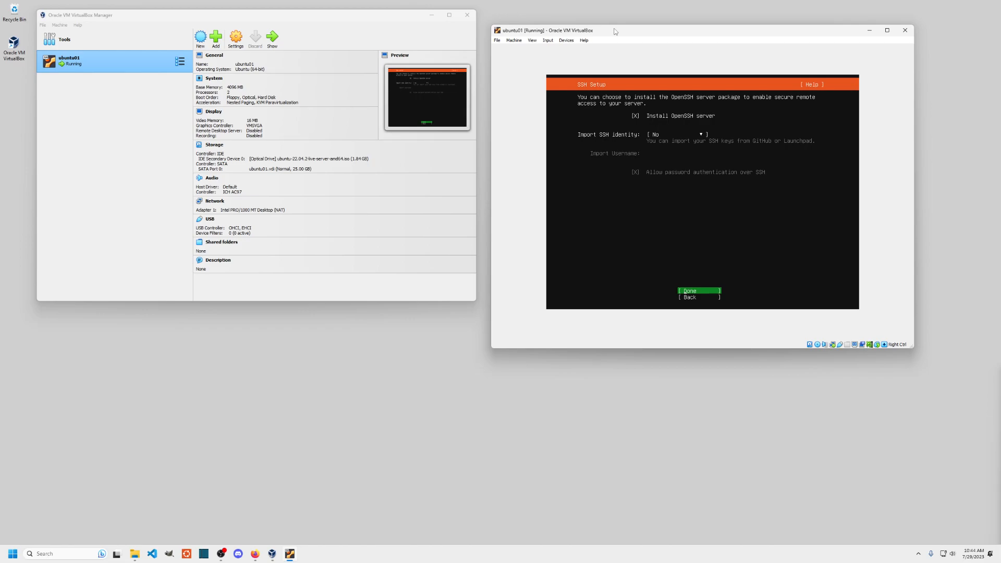
key("Return")
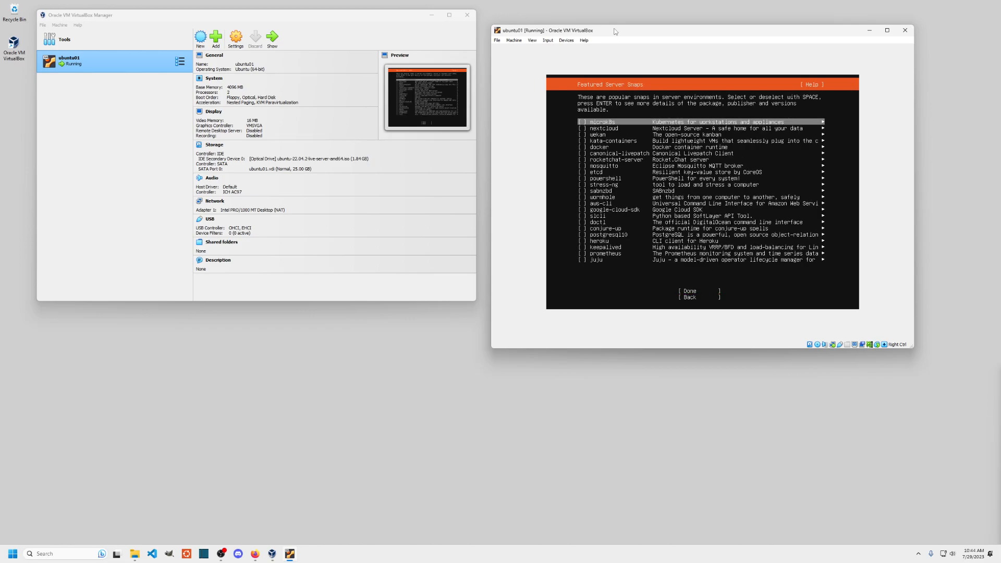
- Start installing with no featured snaps, move ubuntu01's window right, and focus the Manager
key("Down")
key("Down")
key("Down")
key("Down")
key("Down")
key("Down")
key("Down")
key("Down")
key("Down")
key("Down")
key("Down")
key("Down")
key("Down")
key("Down")
key("Down")
key("Down")
key("Down")
key("Down")
key("Down")
key("Down")
key("Down")
key("Down")
key("Down")
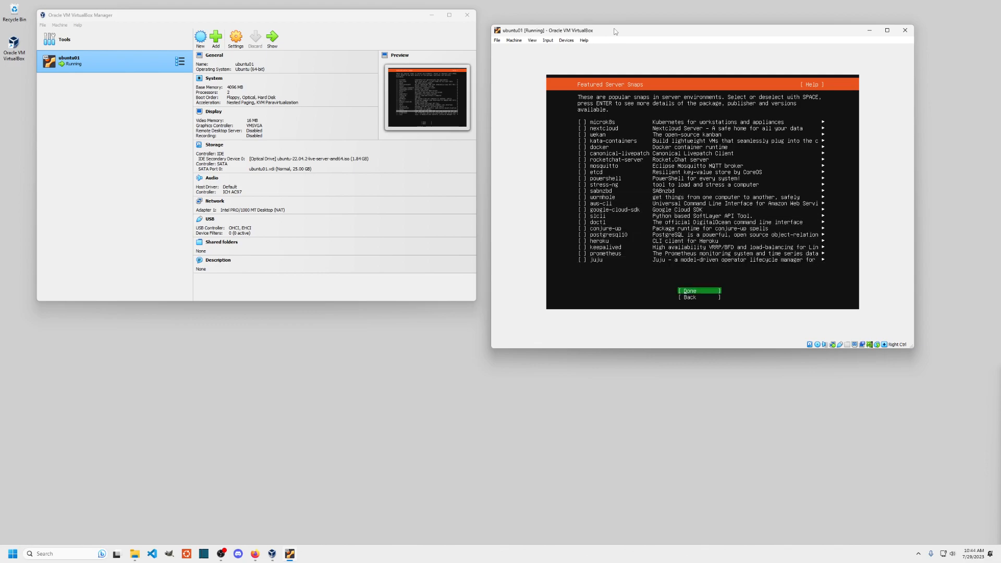
key("Return")
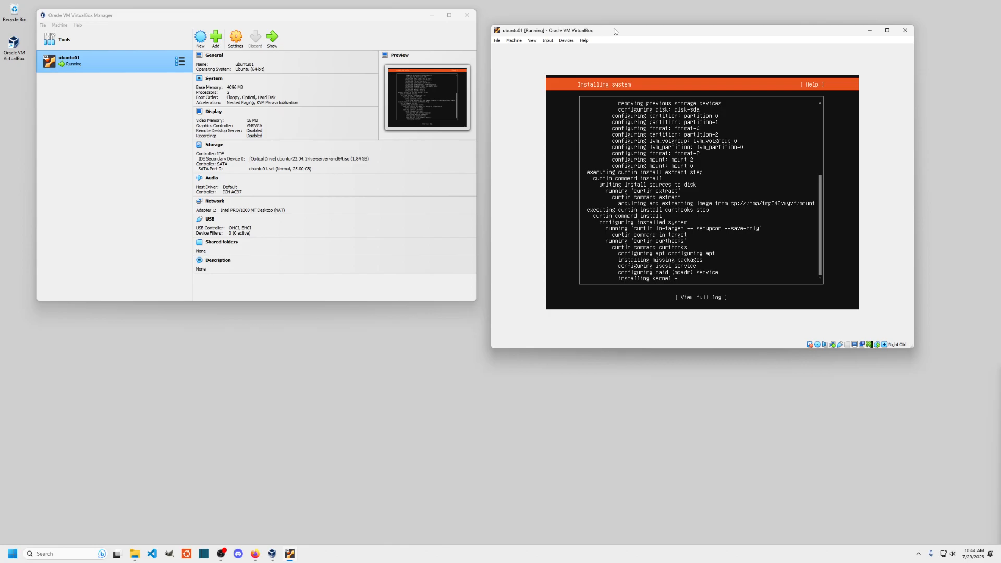
left_click_drag(615, 31, 697, 12)
left_click(105, 105)
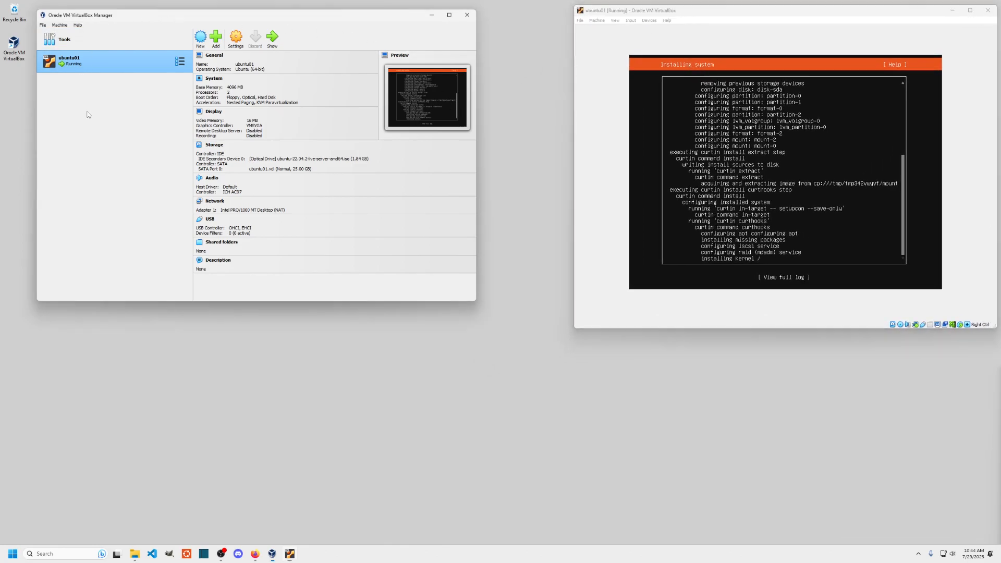
- Start a new VM named ubuntu02 using the Ubuntu 22.04.2 server ISO, skipping unattended installation
left_click(200, 37)
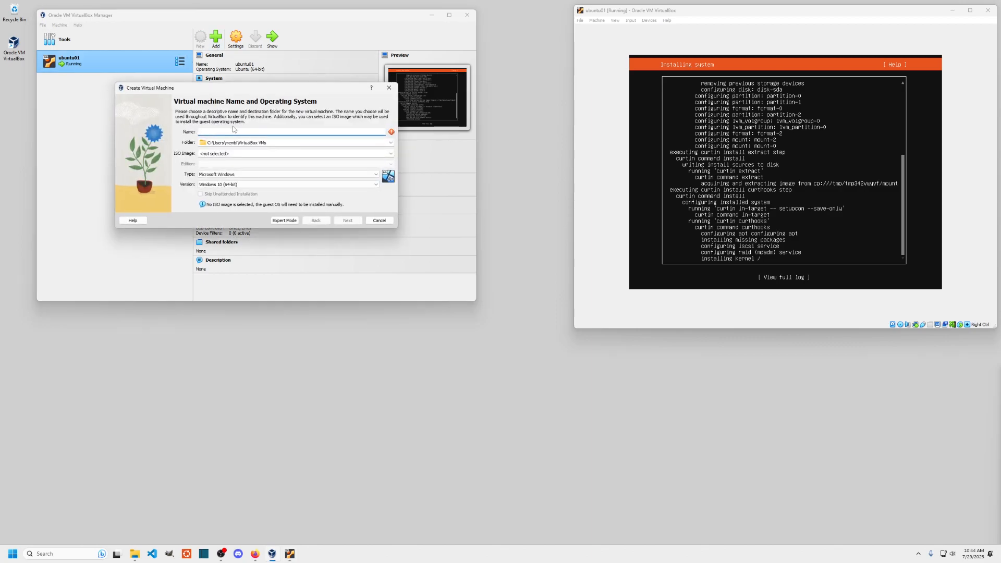
type("ubuntu02")
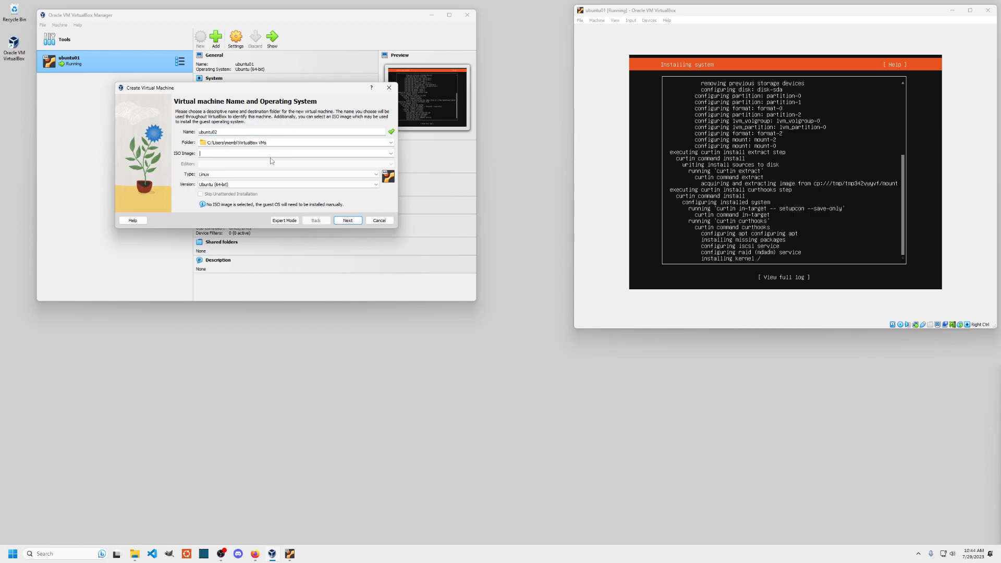
left_click(390, 154)
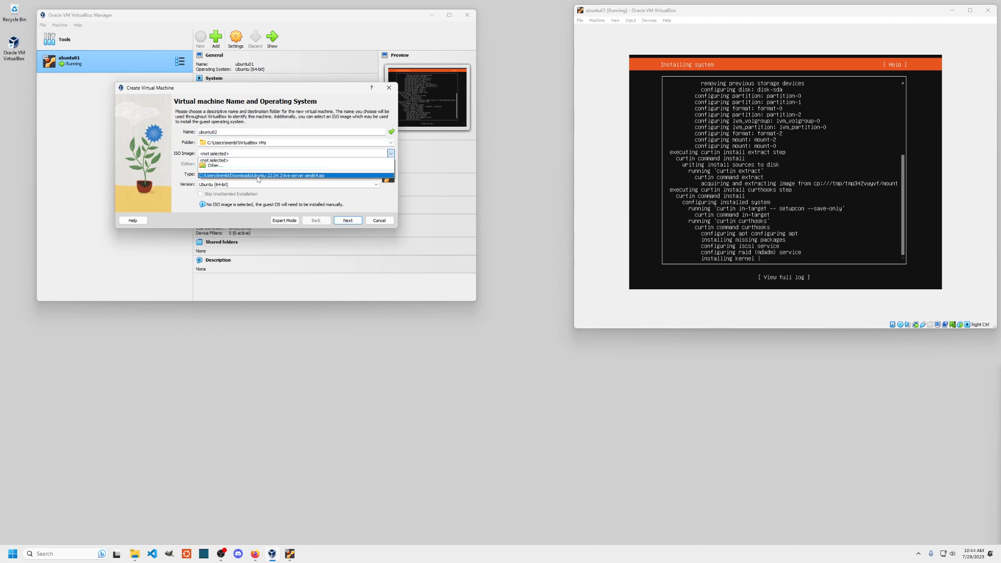
left_click(257, 177)
left_click(201, 194)
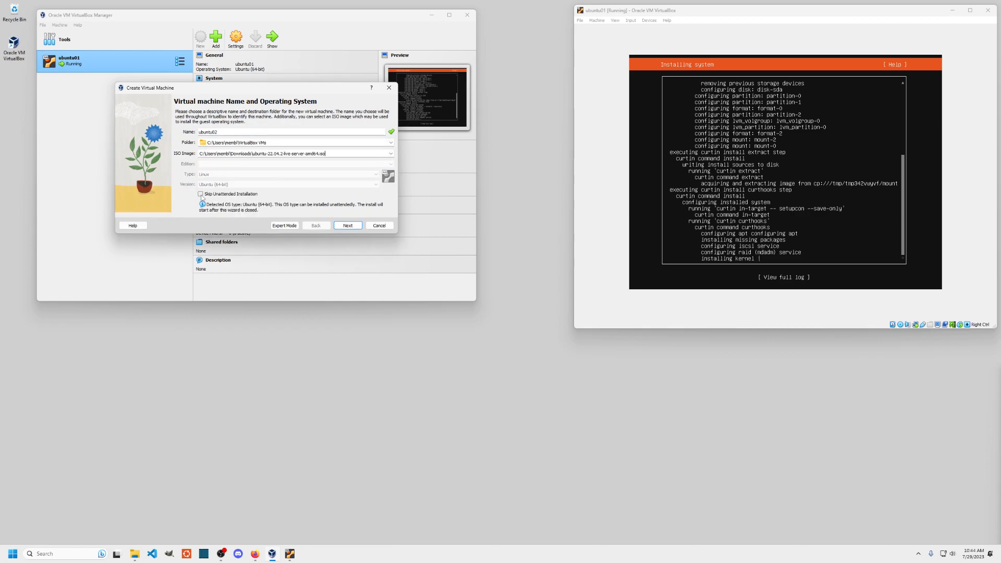
- Give ubuntu02 4096 MB memory and 2 CPUs, keep the 25 GB disk, and finish
left_click(348, 226)
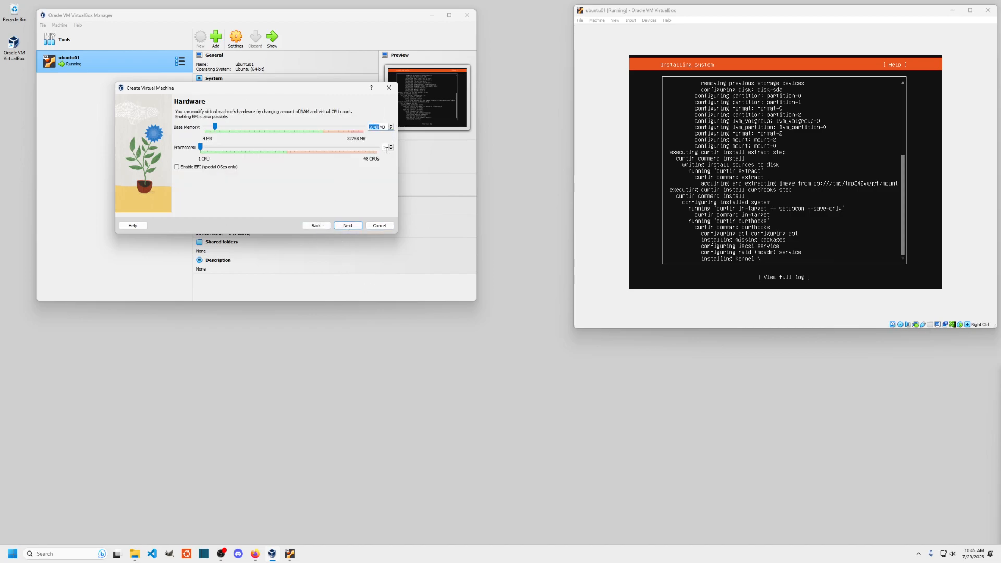
type("4096")
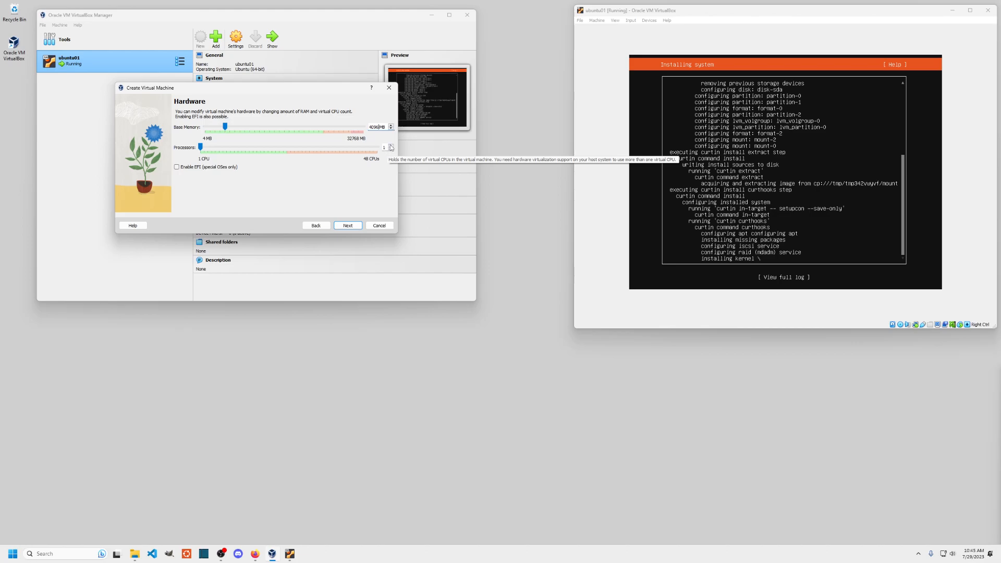
key("Up")
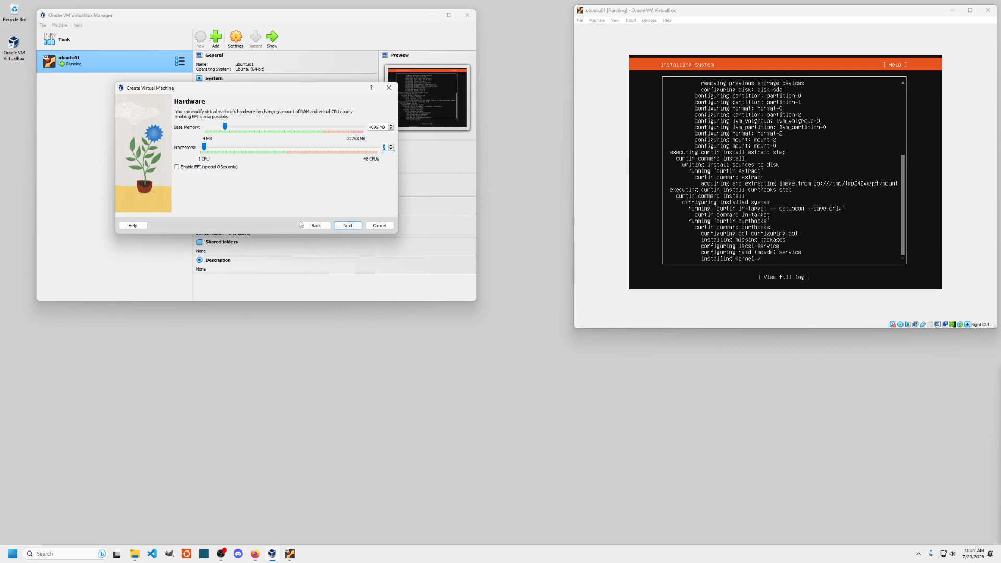
left_click(348, 226)
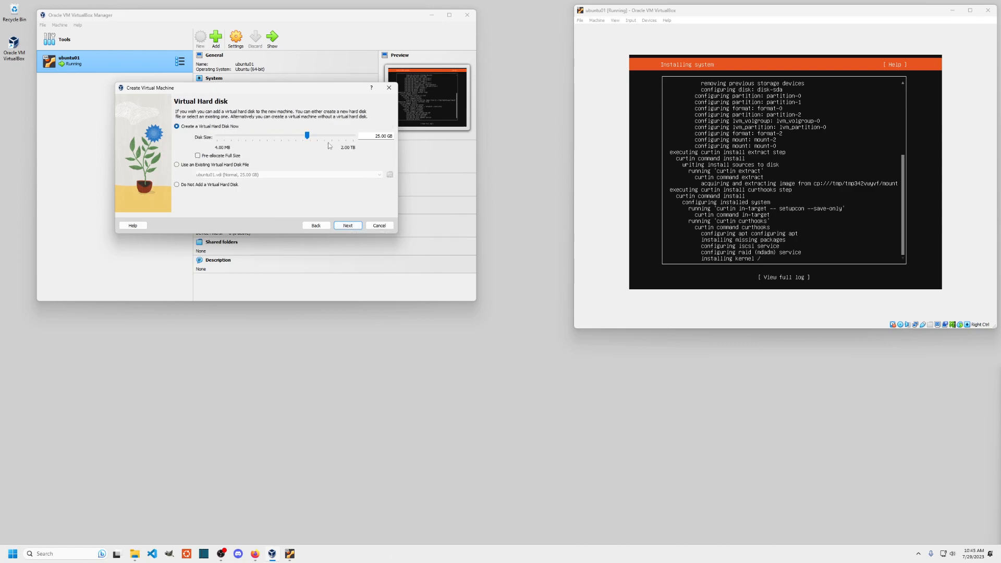
left_click(348, 226)
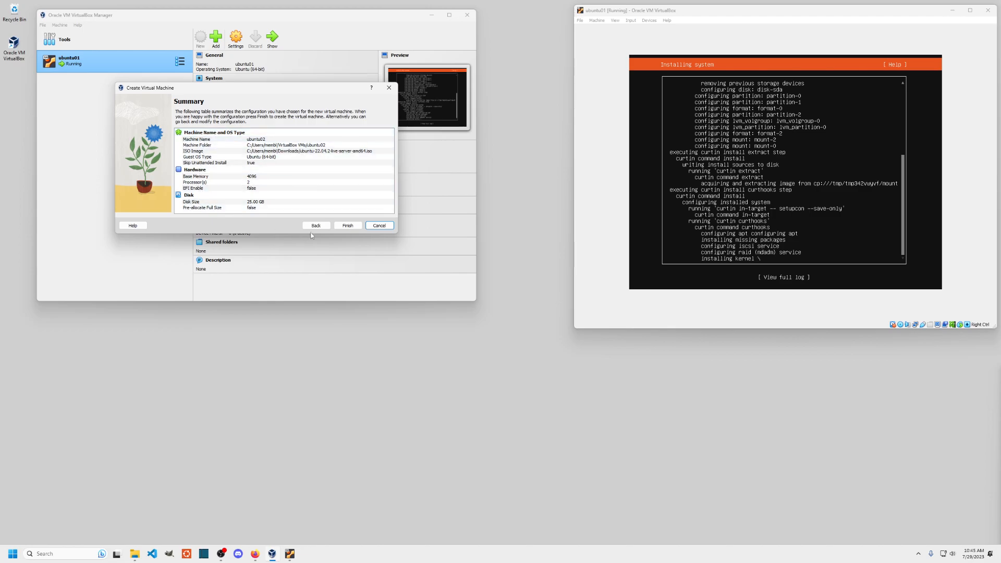
left_click(348, 225)
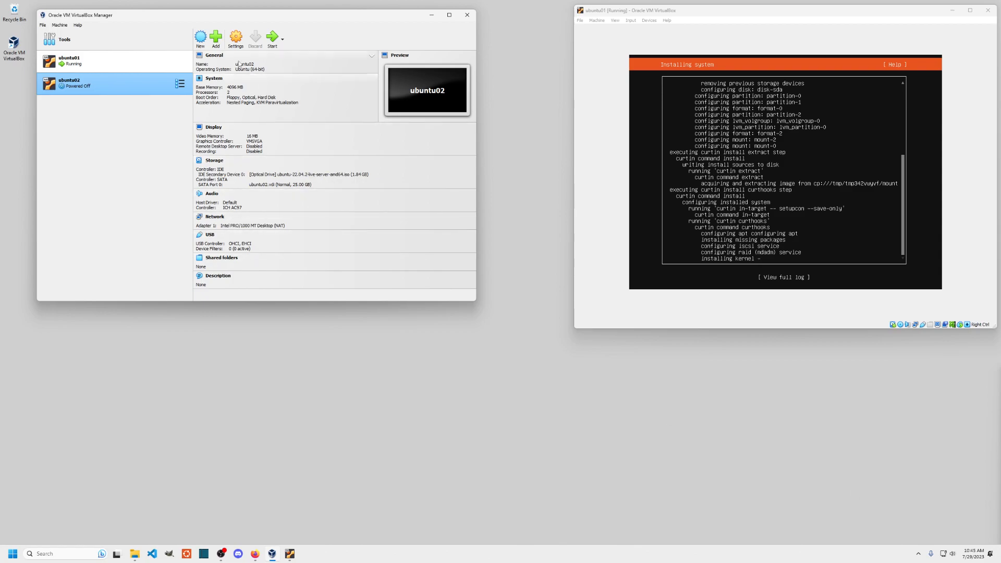
- Start ubuntu02 with a Normal Start from its context menu
right_click(114, 83)
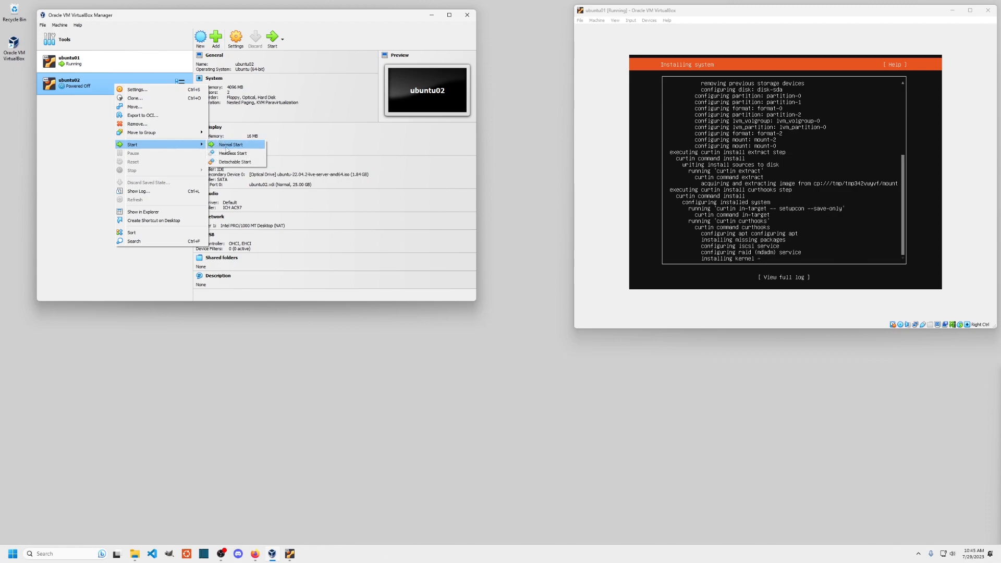
left_click(226, 148)
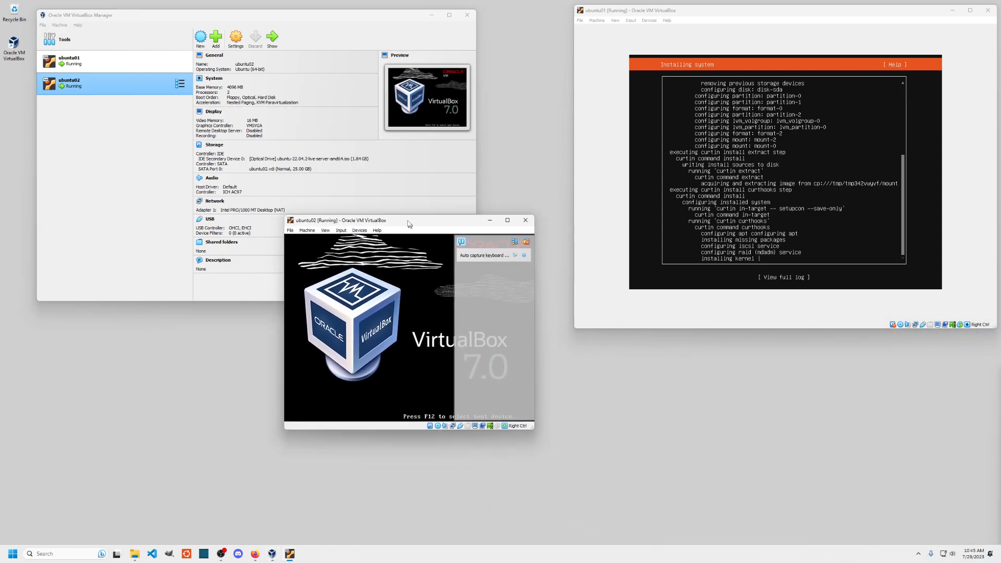
- Dismiss the notification, boot 'Try or Install Ubuntu Server', and enlarge the ubuntu02 window
left_click(511, 205)
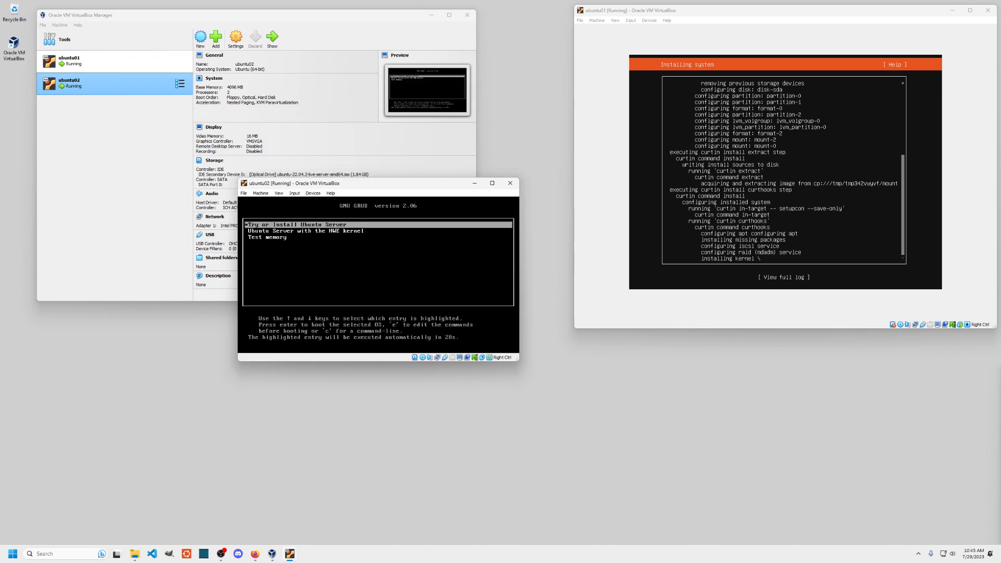
key("Down")
key("Up")
key("Return")
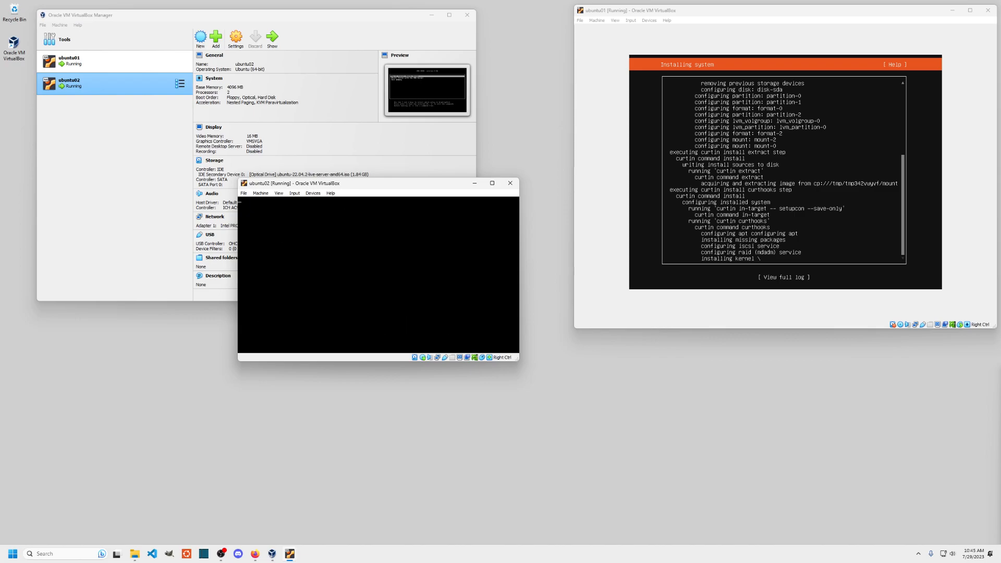
left_click_drag(434, 184, 256, 120)
left_click_drag(340, 296, 497, 437)
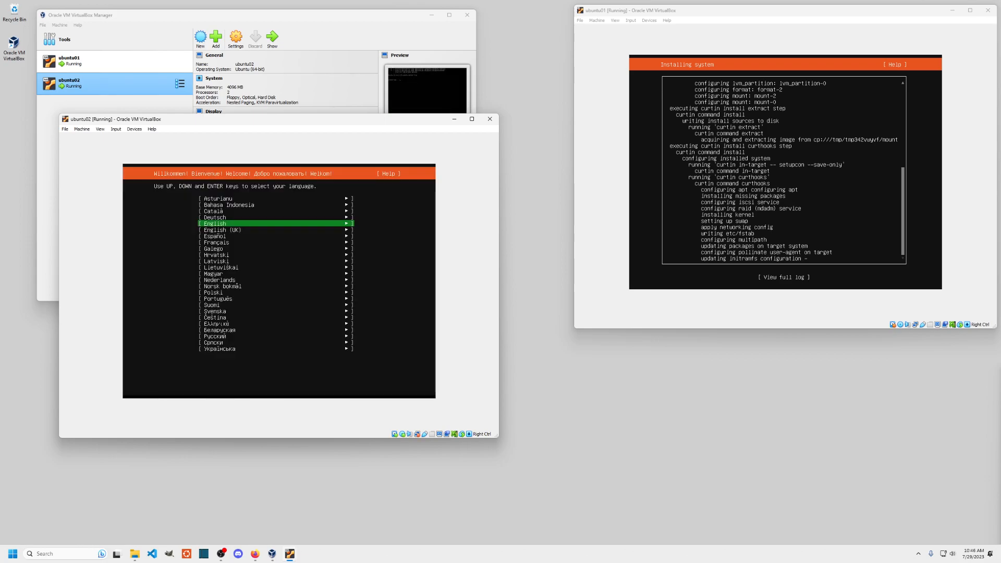
left_click_drag(212, 120, 238, 133)
- Choose English as the installer language and update to the new installer
key("Return")
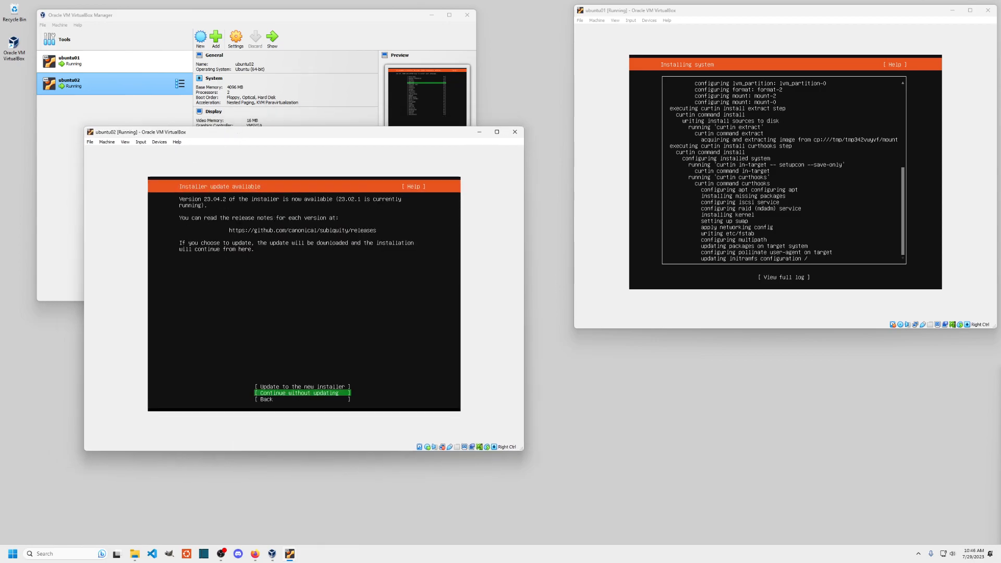
key("Up")
key("Return")
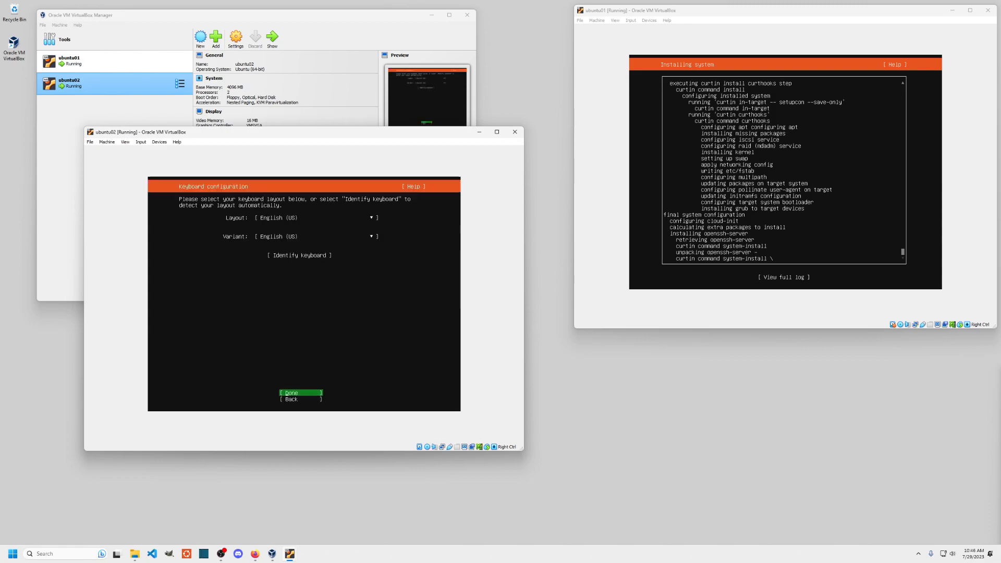
- Accept the English (US) keyboard, standard Ubuntu Server install type, and default network and proxy settings
key("Up")
key("Down")
key("Return")
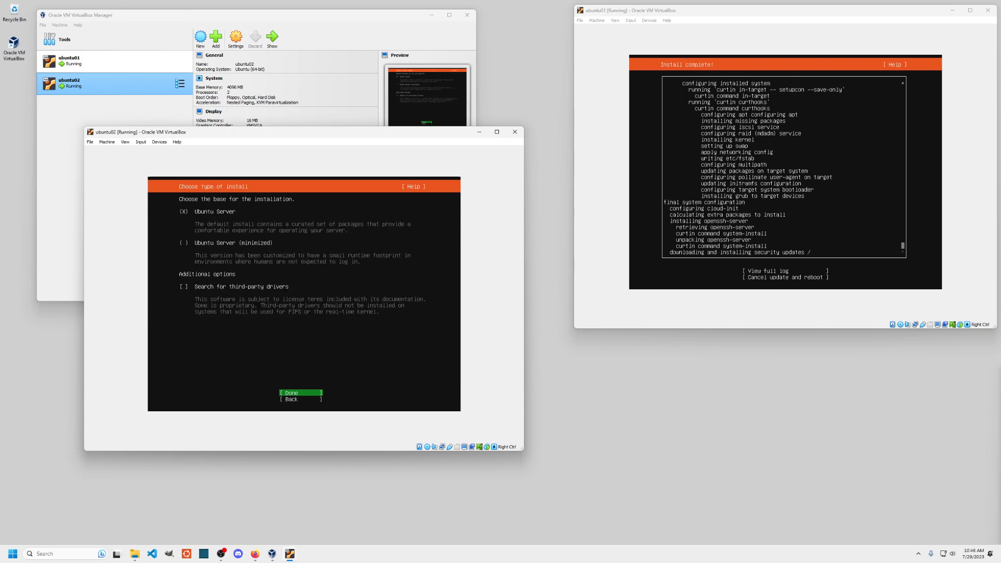
key("Return")
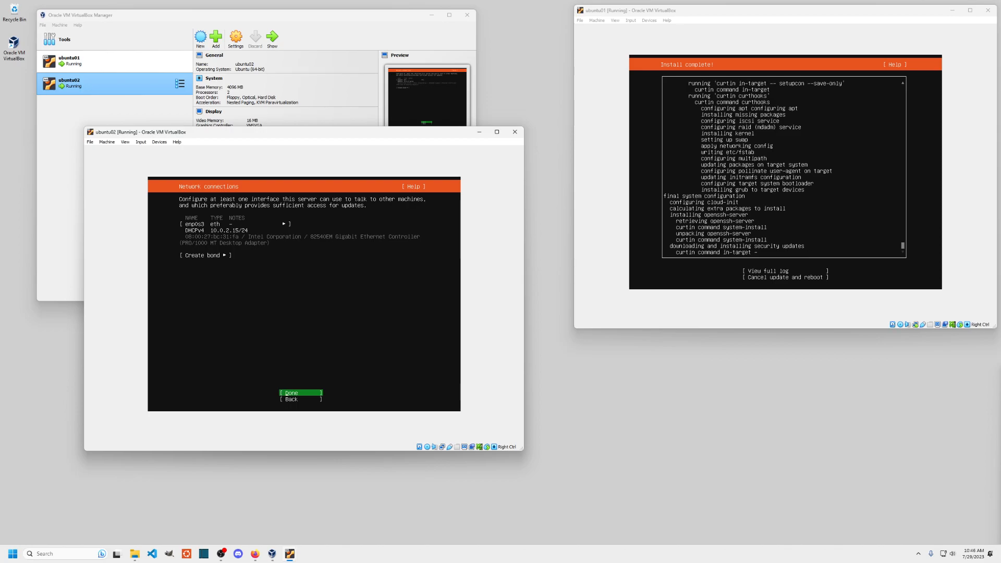
key("Return")
key("Return")
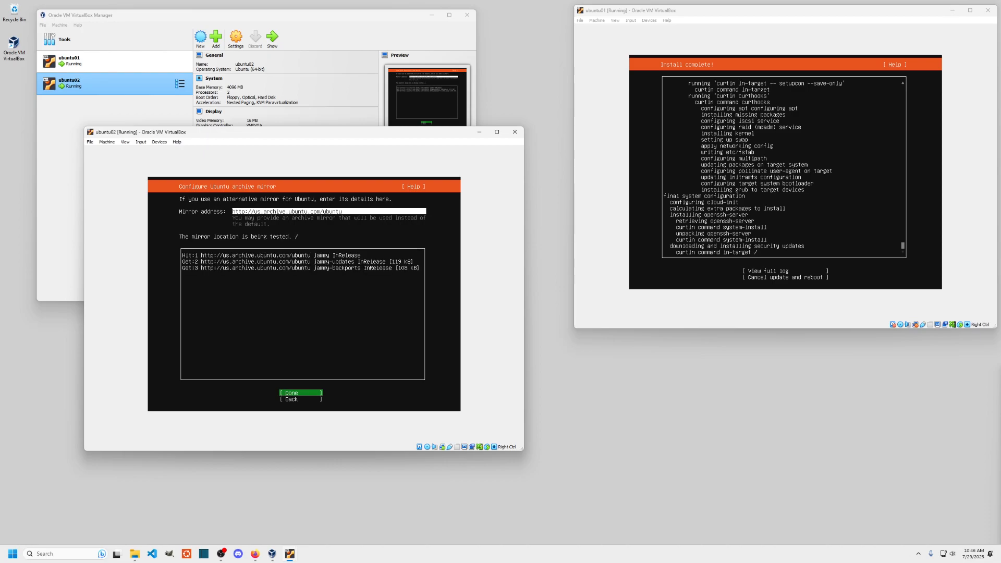
- Accept the default mirror and guided LVM layout, then open ubuntu-lv for editing
key("Return")
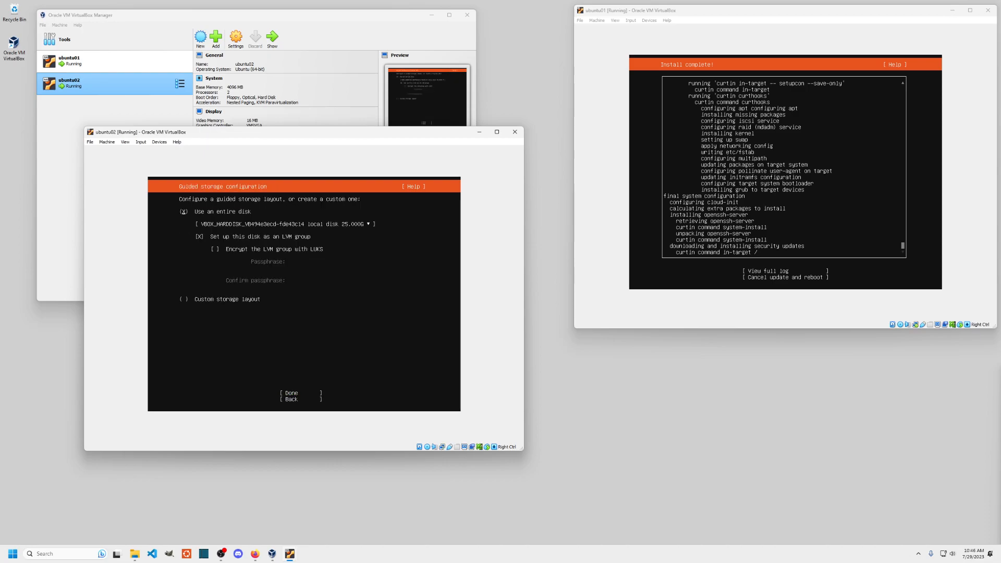
key("Tab")
key("Return")
key("Up")
key("Up")
key("Up")
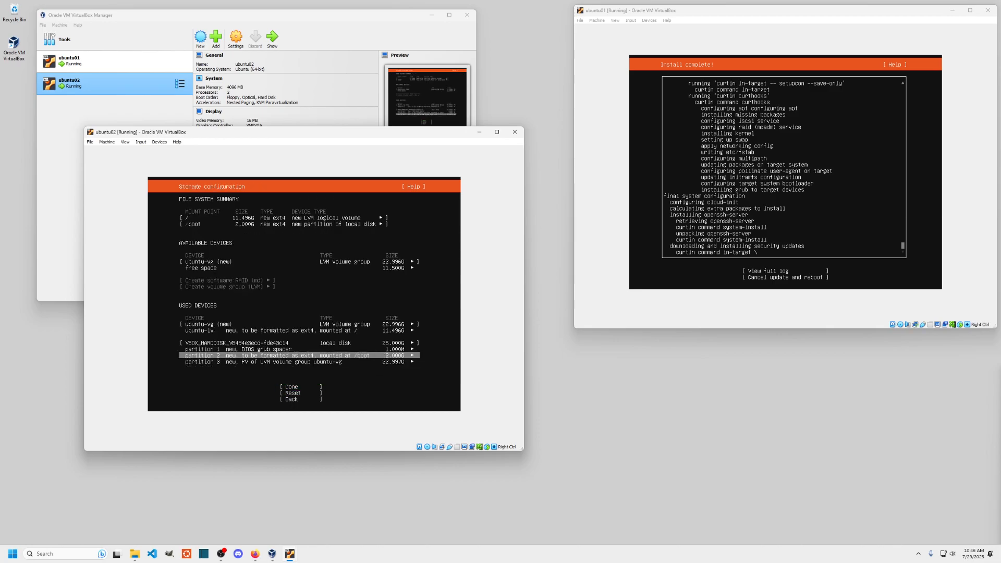
key("Up")
key("Up")
key("Return")
key("Down")
key("Return")
- Change the ubuntu-lv volume size to 22.996G and save it
key("Tab")
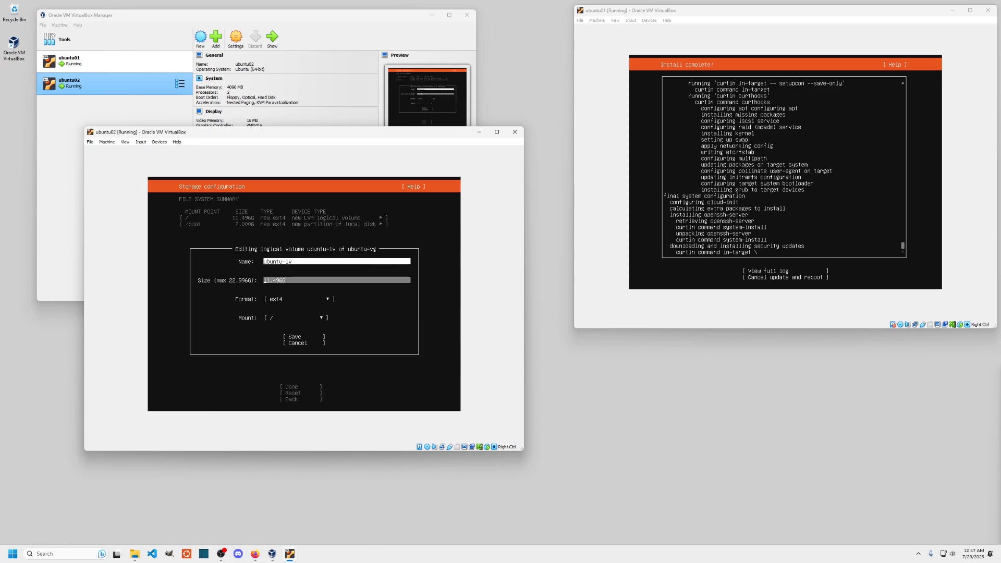
key("Delete")
key("Delete")
type("22")
key("Right")
key("Delete")
type("9")
key("Tab")
key("Tab")
key("Return")
- Finish the storage configuration and confirm wiping the disk to begin installing
key("Down")
key("Down")
key("Down")
key("Down")
key("Down")
key("Down")
key("Down")
key("Down")
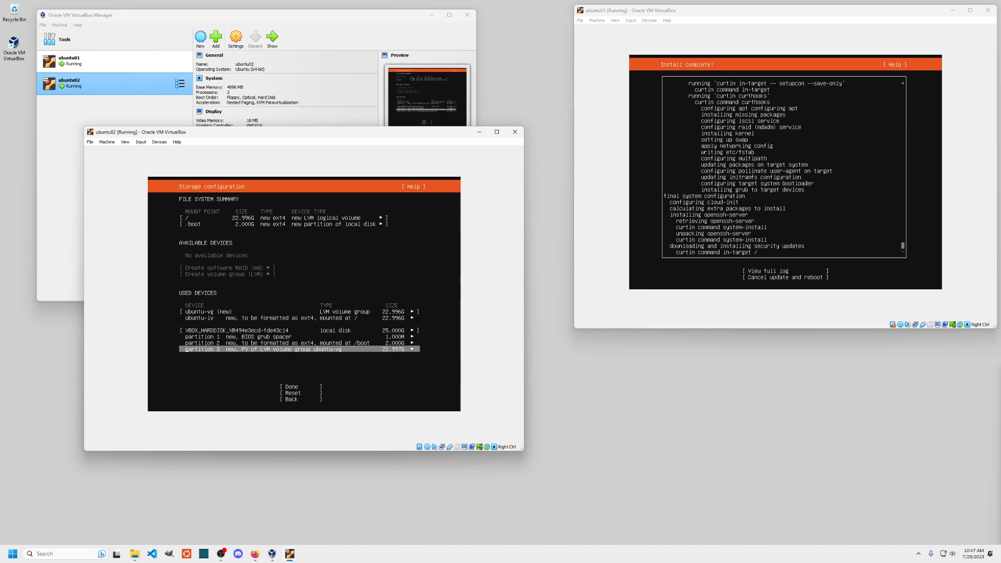
key("Return")
key("Down")
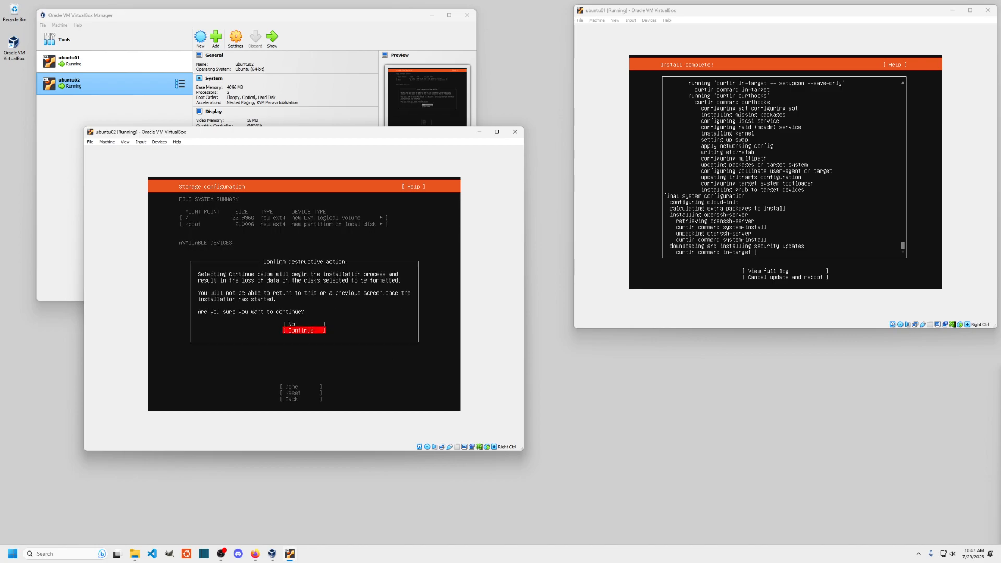
key("Return")
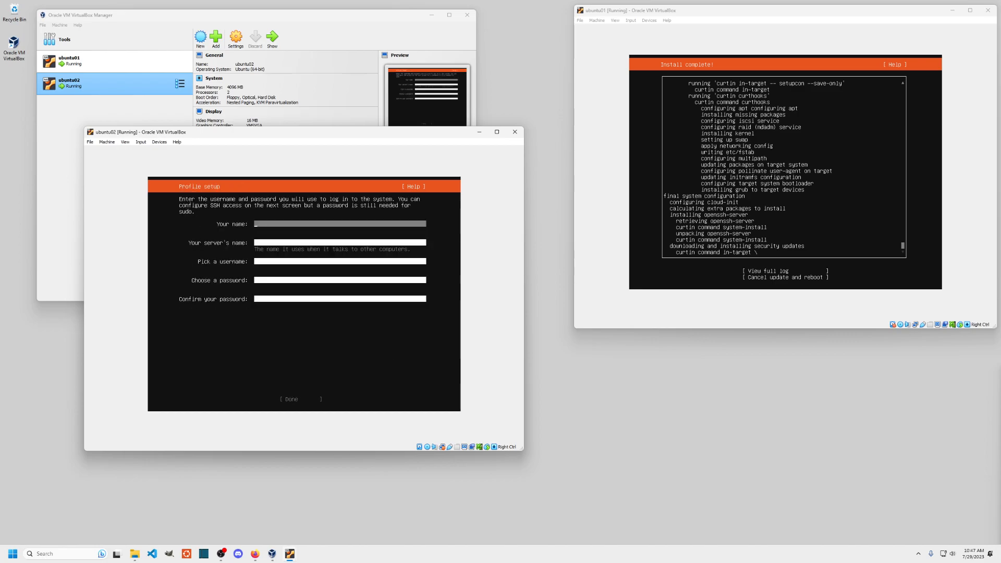
- Fill in your name, server name ubuntu02, a username and matching passwords, and submit
type("TKC Admin")
key("Tab")
type("ubuntu02")
key("Tab")
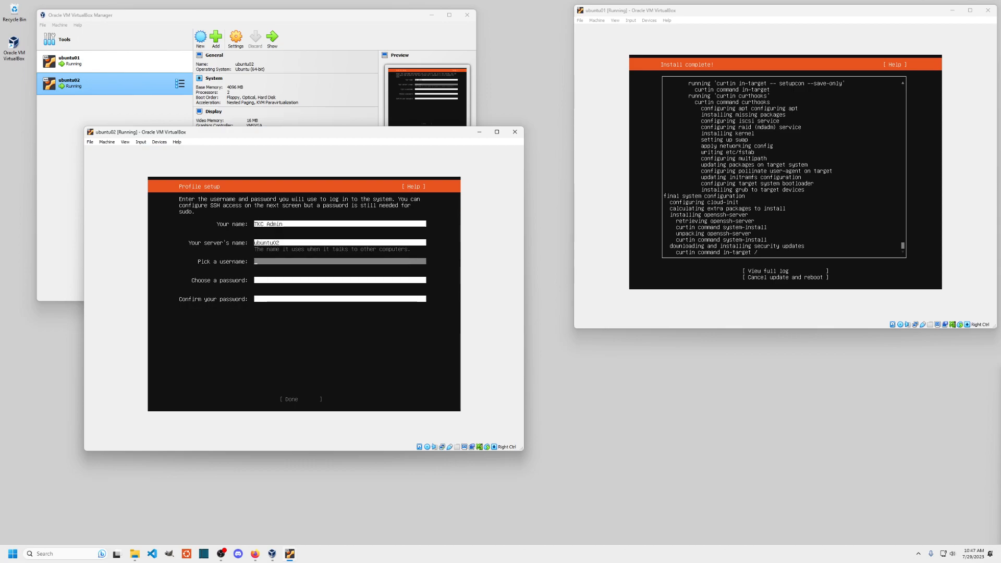
type("tkcadmin")
key("Tab")
type("**********")
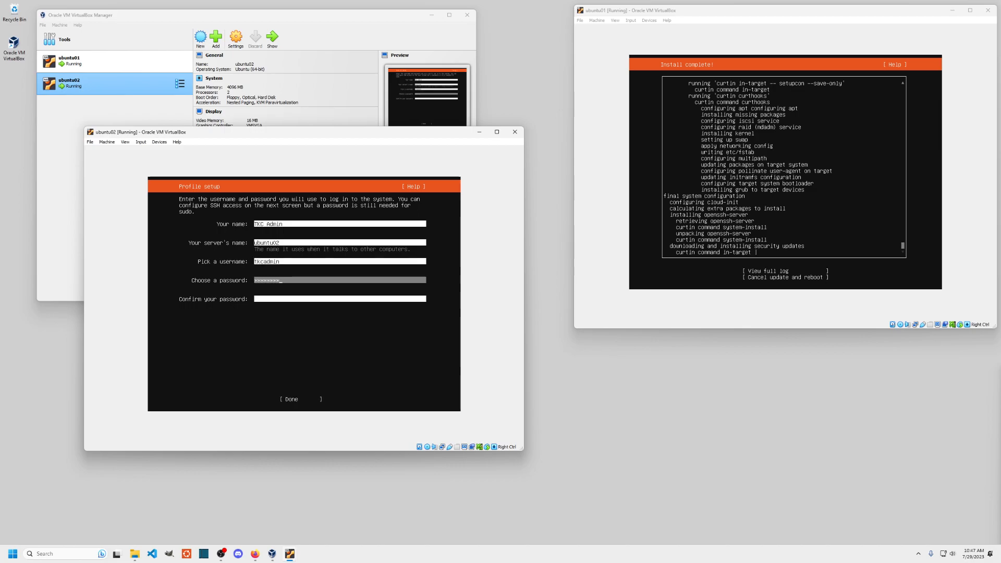
key("Tab")
type("**************")
key("Tab")
key("Return")
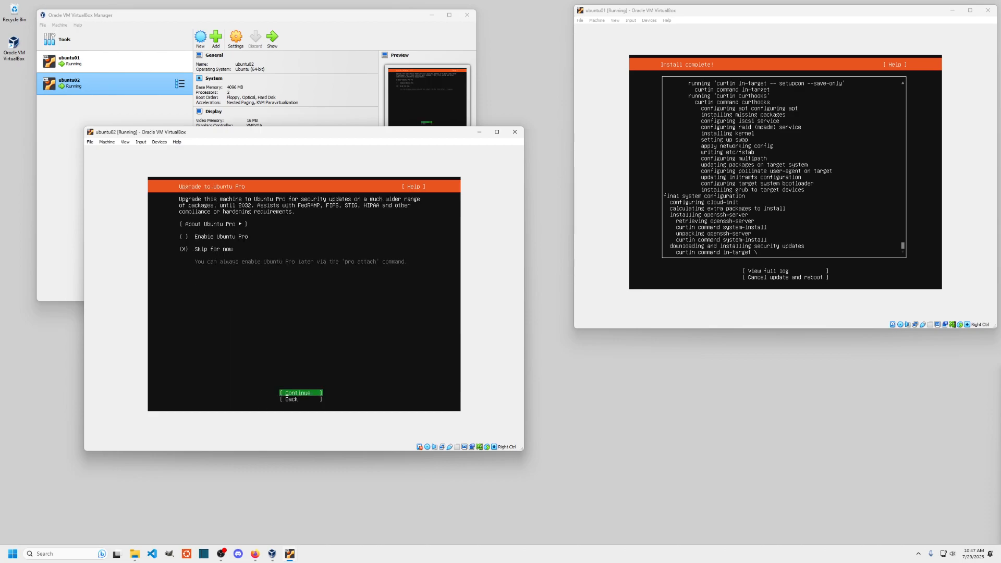
- Skip Ubuntu Pro, enable the OpenSSH server, and start installing without featured snaps
key("Return")
key("space")
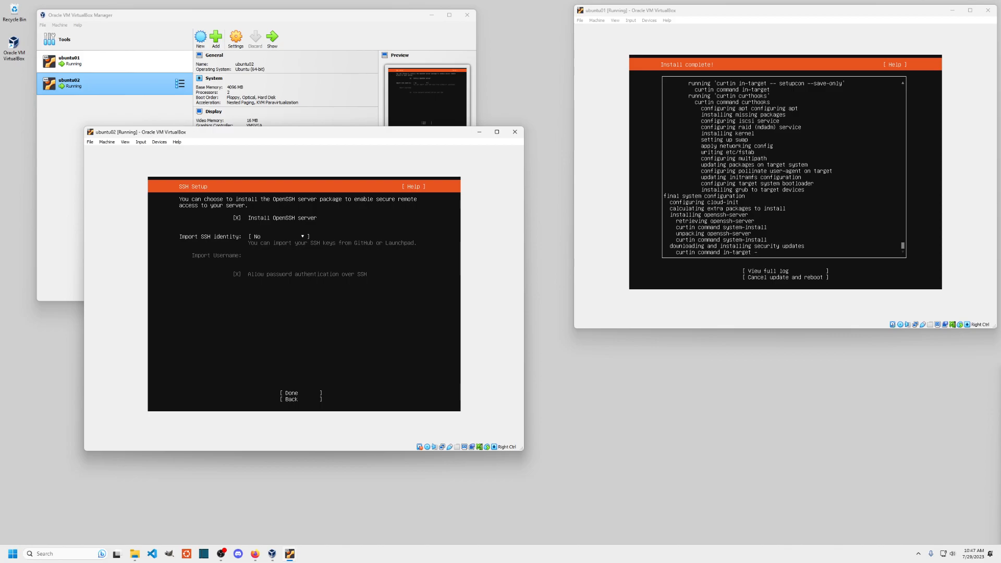
key("Tab")
key("Tab")
key("Return")
key("Down")
key("Down")
key("Down")
key("Down")
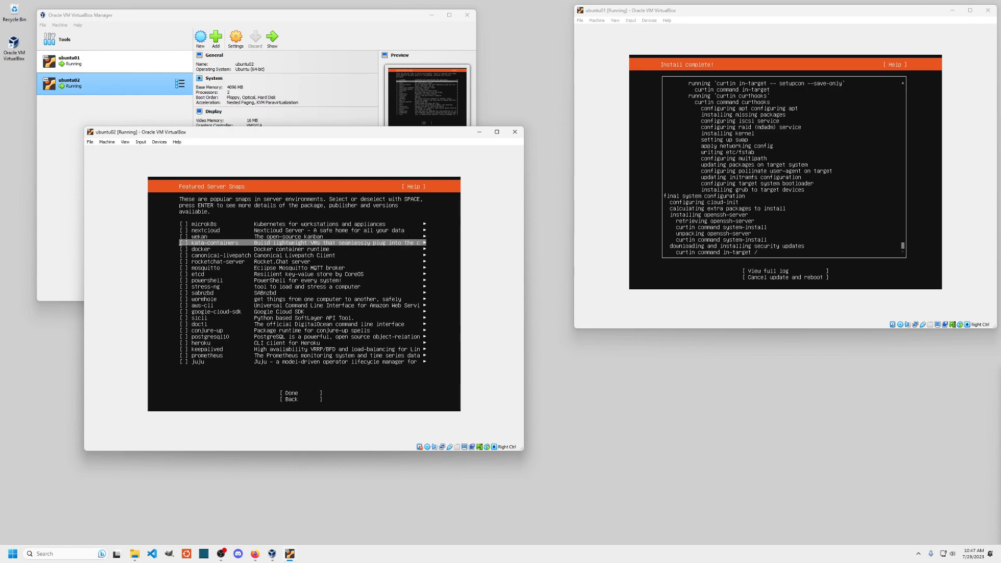
key("Tab")
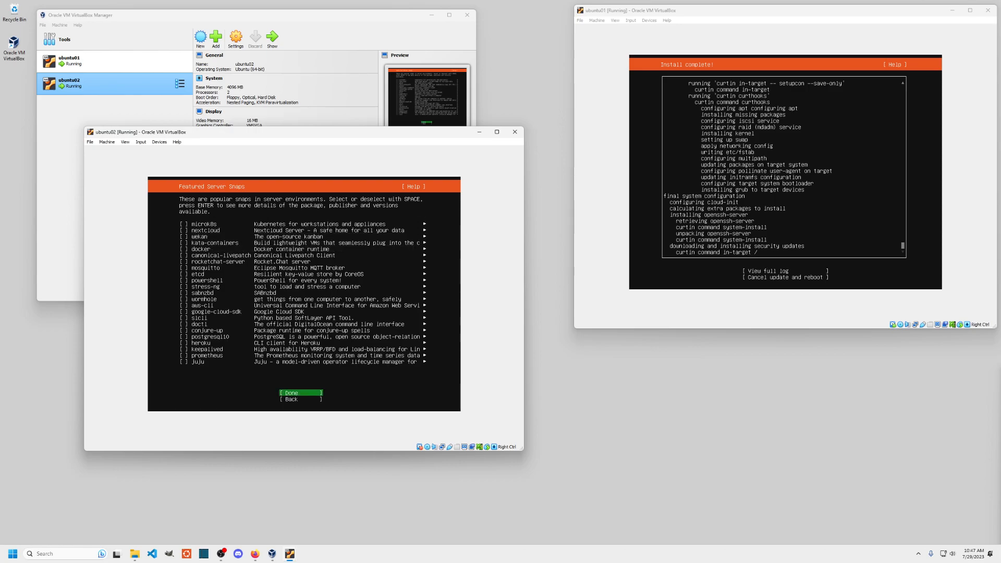
key("Return")
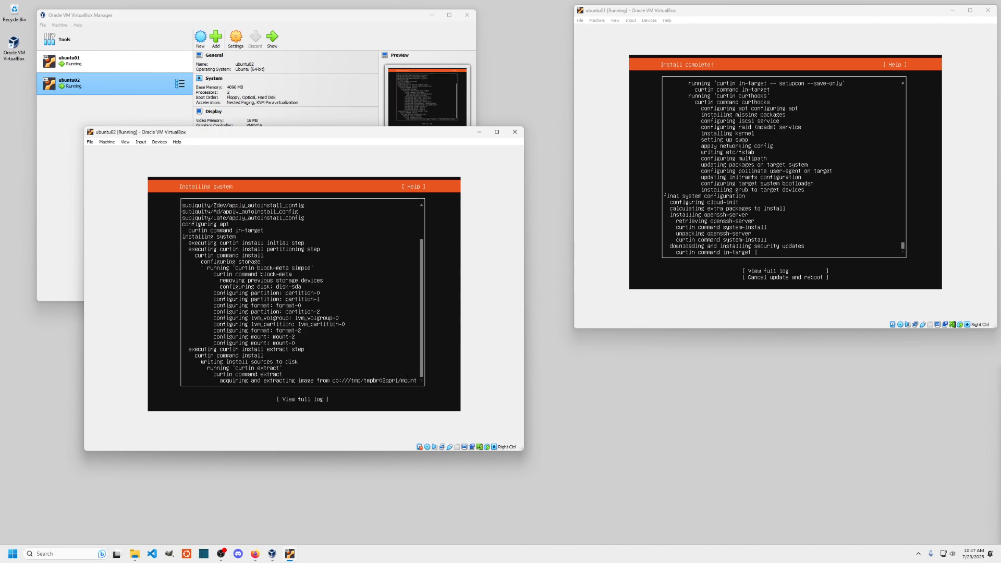
- Minimize both the ubuntu01 and ubuntu02 VM windows
left_click_drag(376, 132, 417, 203)
left_click_drag(370, 15, 532, 80)
left_click(301, 132)
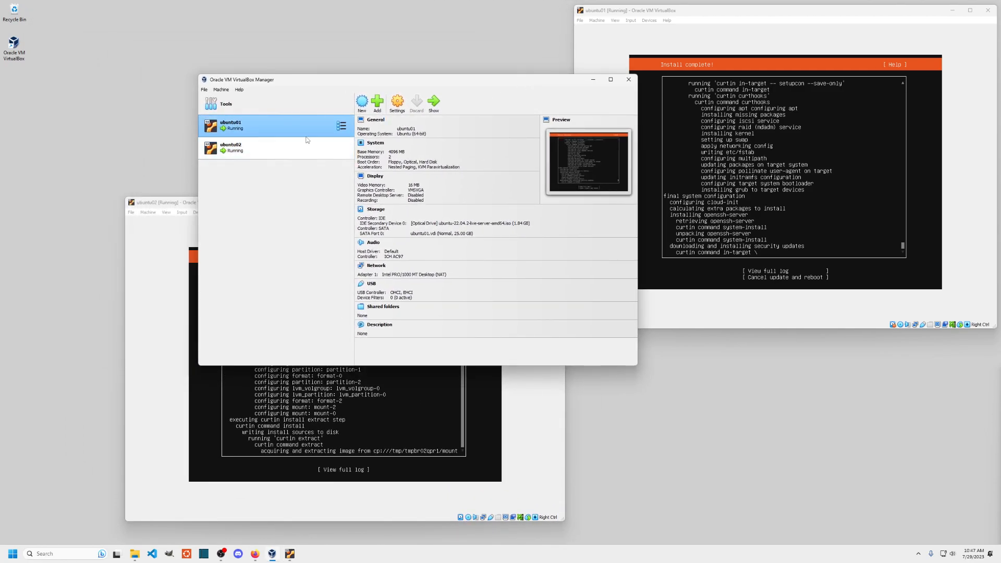
left_click(953, 12)
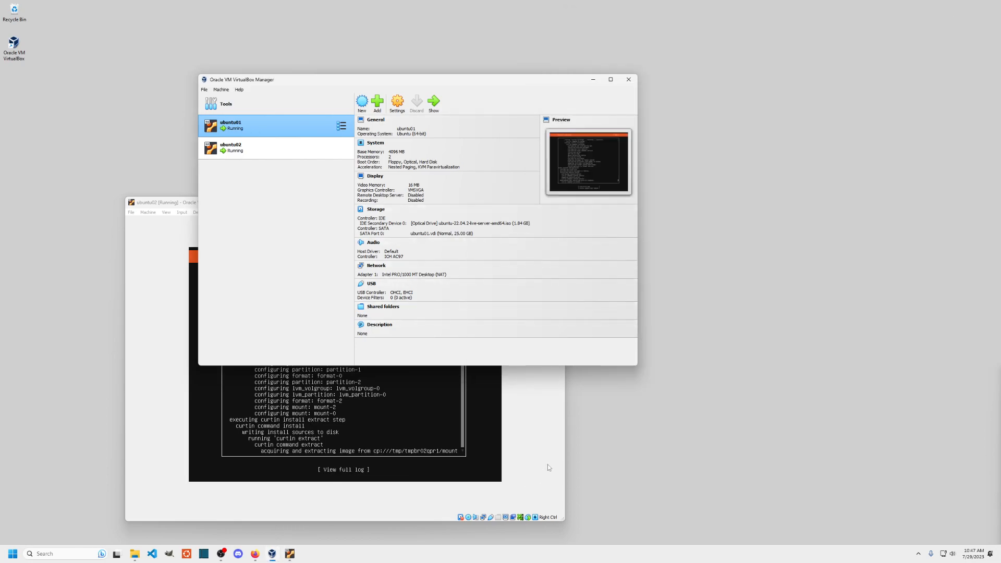
left_click(547, 465)
left_click(522, 203)
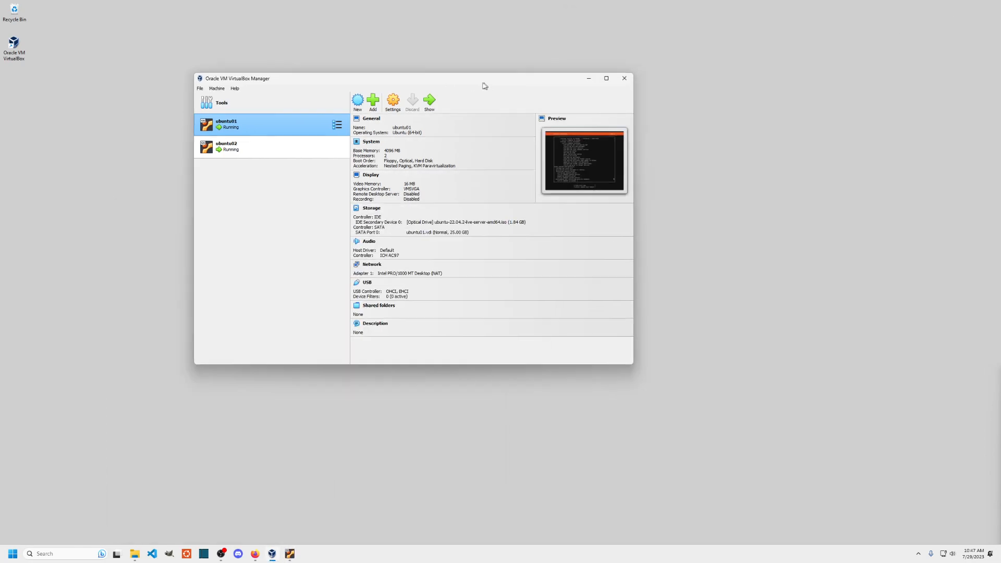
- Move the Manager up-left and open ubuntu01's Settings
left_click_drag(487, 81, 393, 48)
right_click(177, 92)
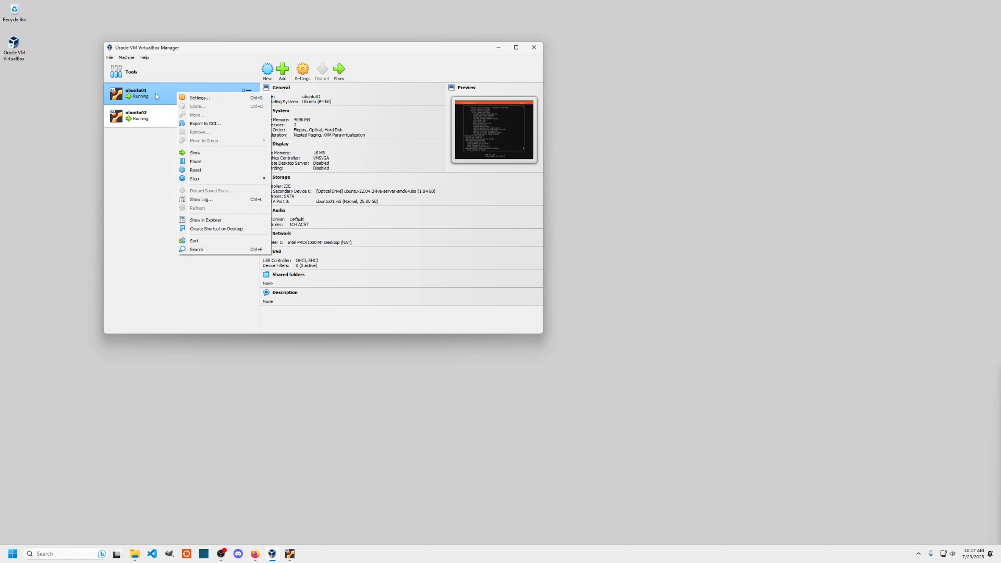
left_click(202, 99)
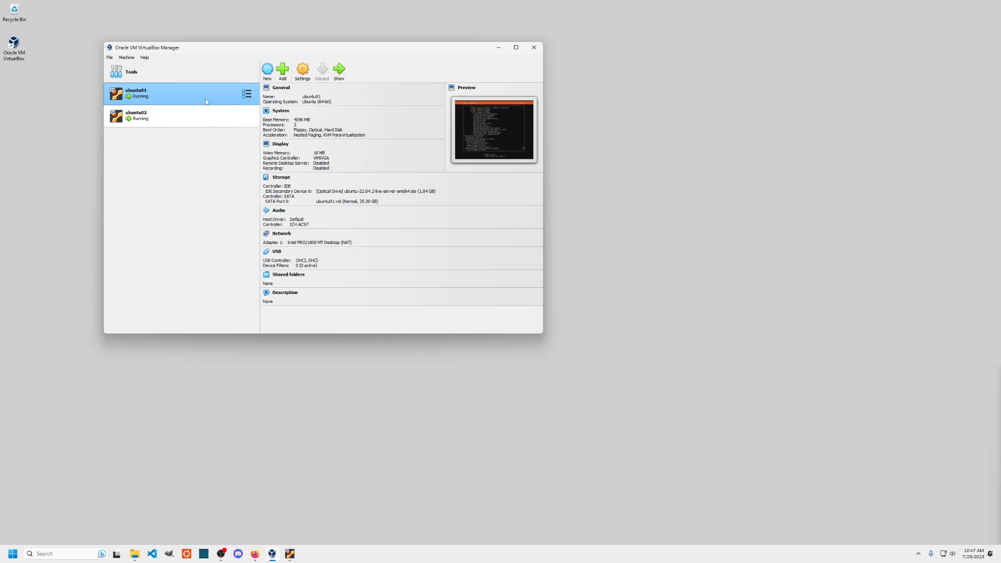
- Review ubuntu01's General tabs and its System motherboard, processor and acceleration settings
left_click_drag(335, 98, 367, 111)
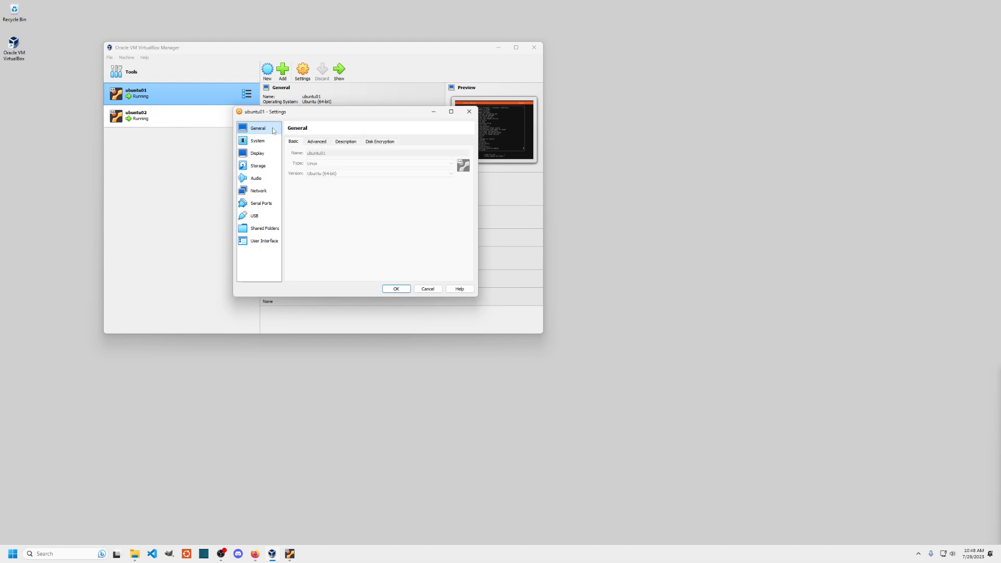
left_click(316, 142)
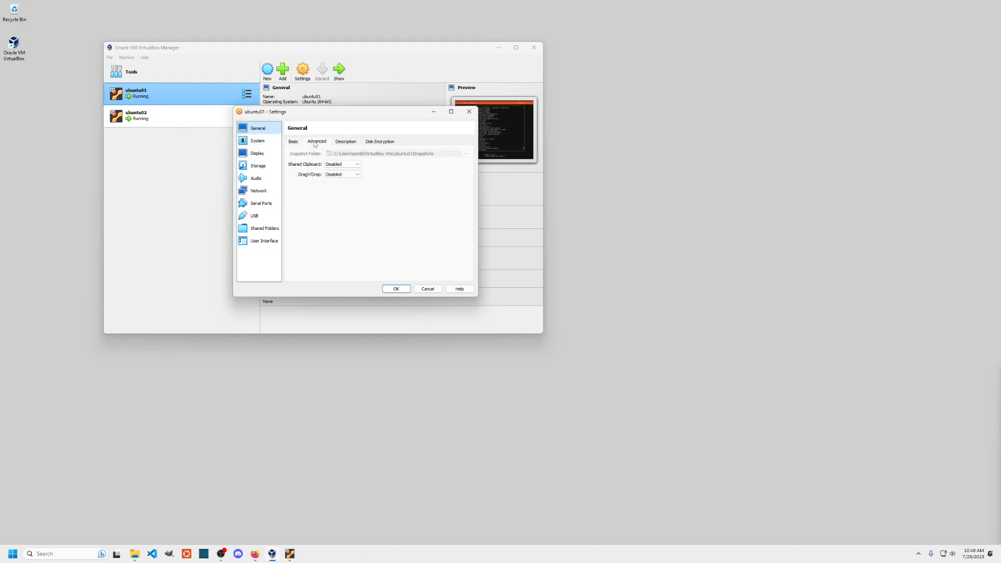
left_click(347, 143)
left_click(382, 142)
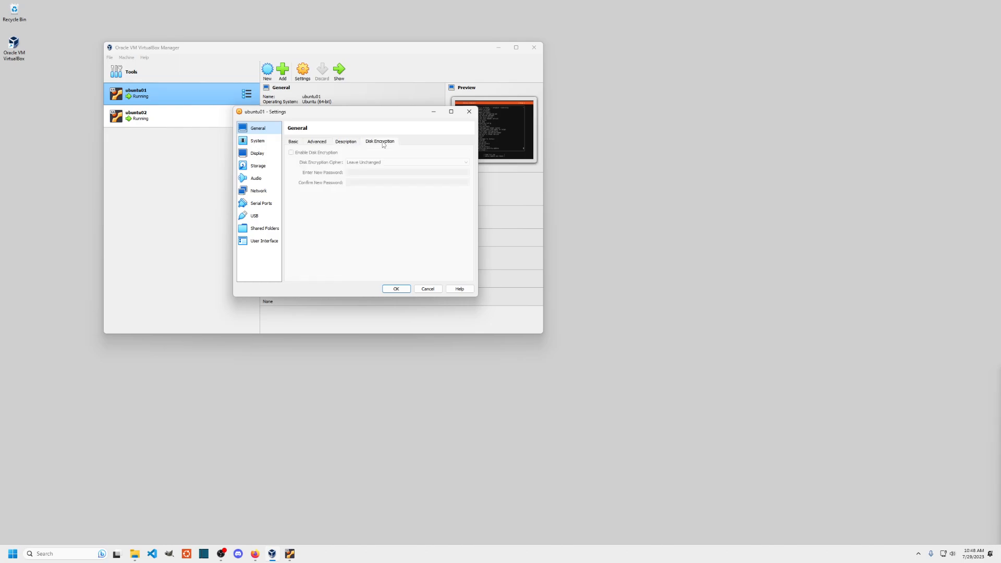
left_click(258, 141)
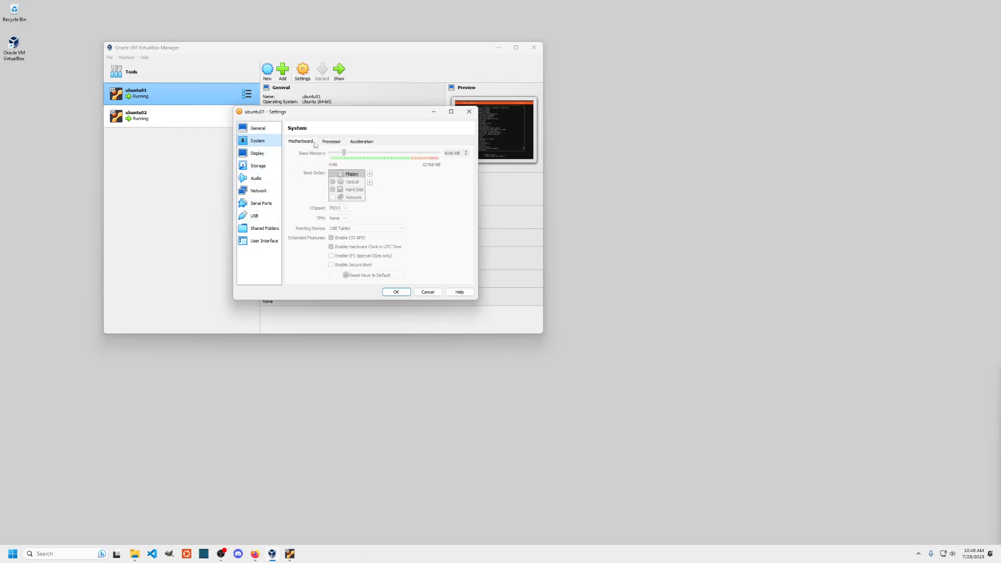
left_click(332, 143)
left_click(298, 142)
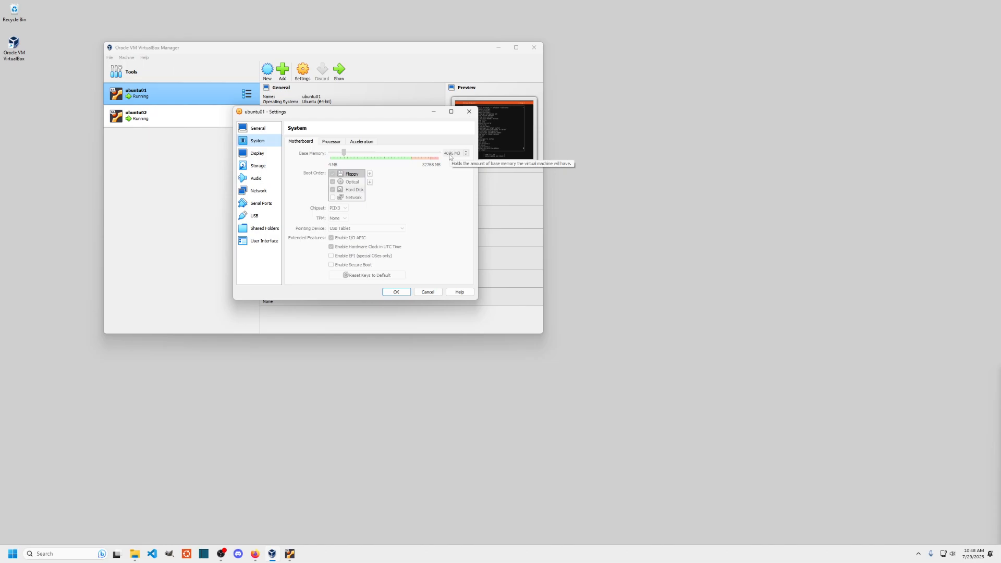
left_click(337, 142)
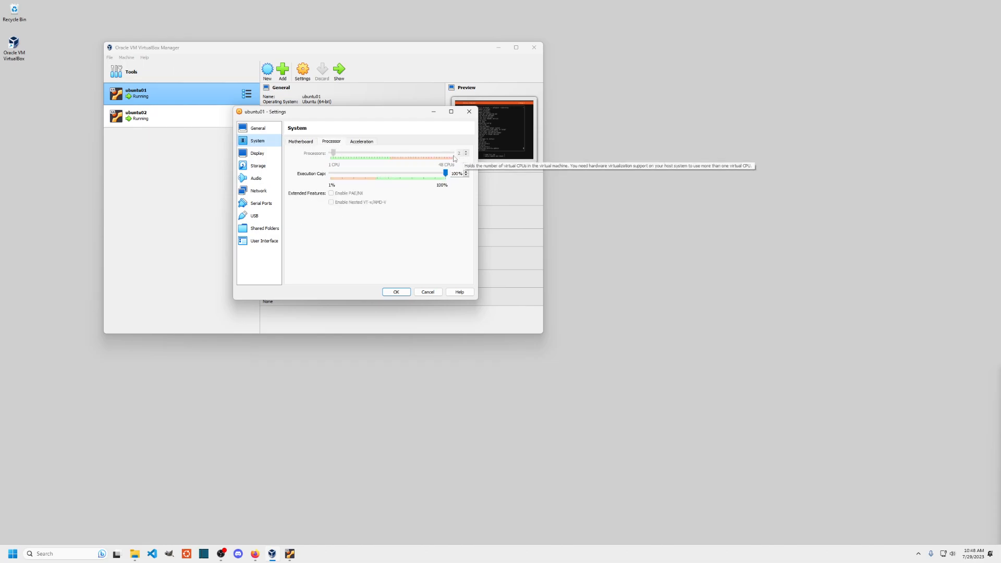
left_click(369, 142)
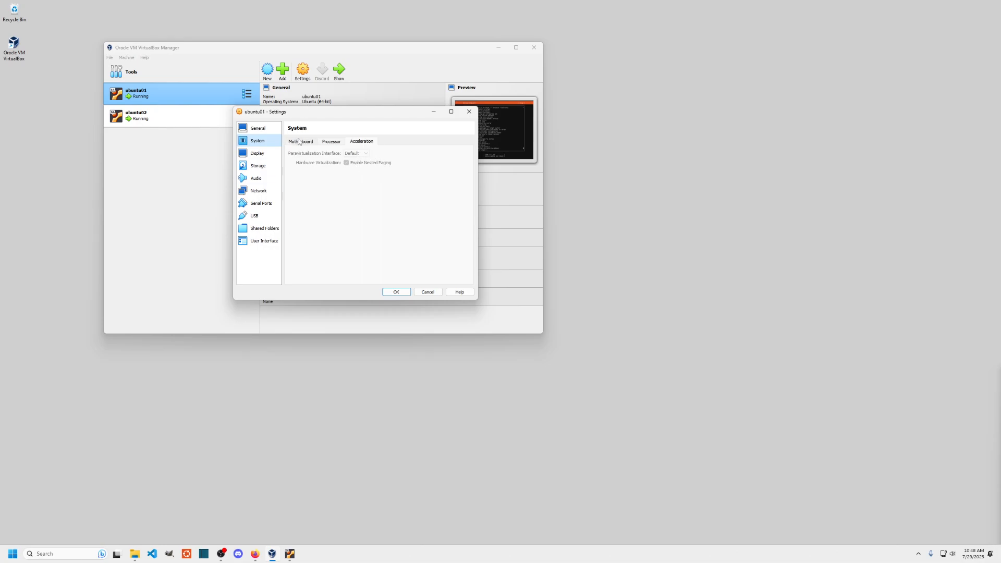
- Look over the Display, Remote Display, Storage and Audio pages before reaching Network
left_click(257, 155)
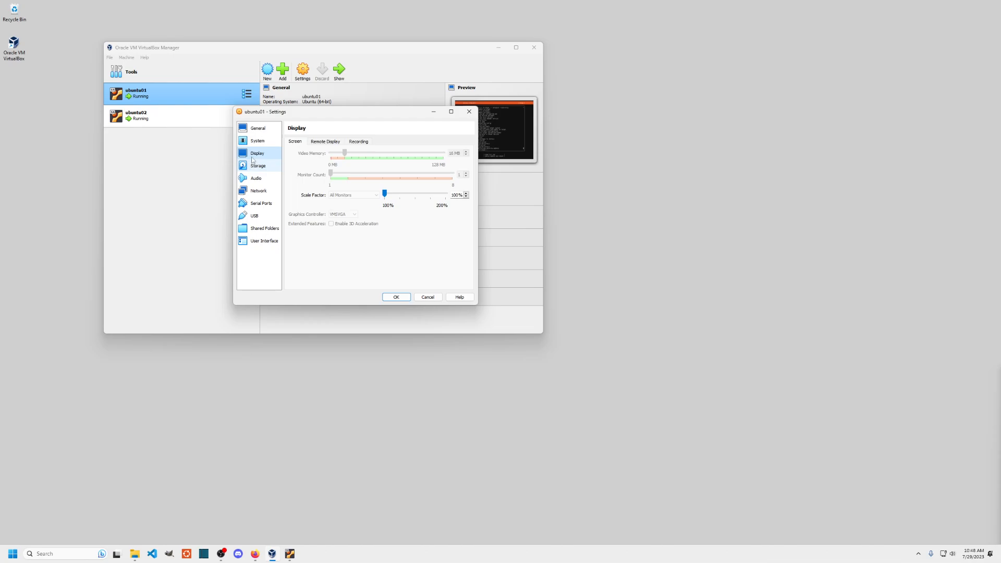
left_click(334, 144)
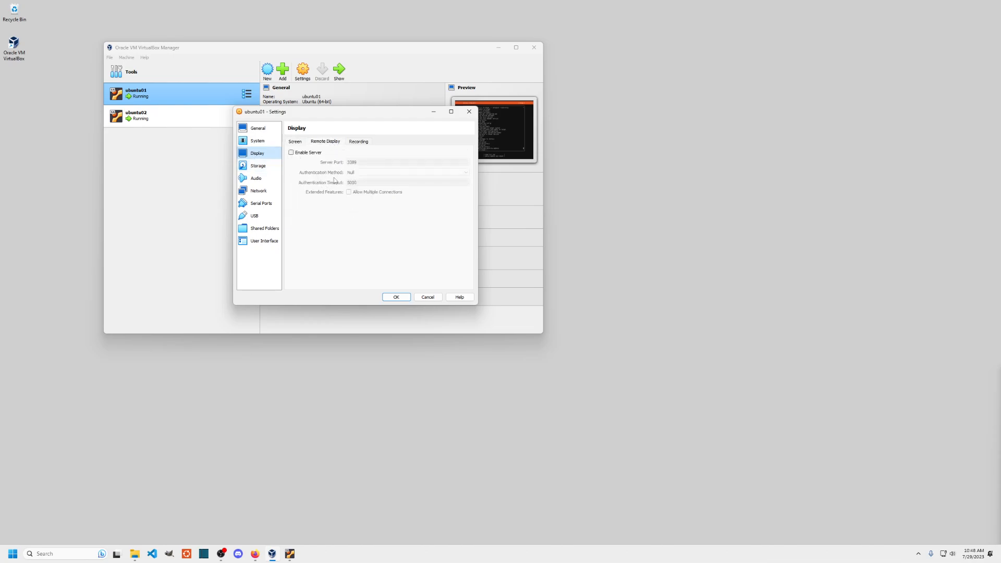
left_click(251, 166)
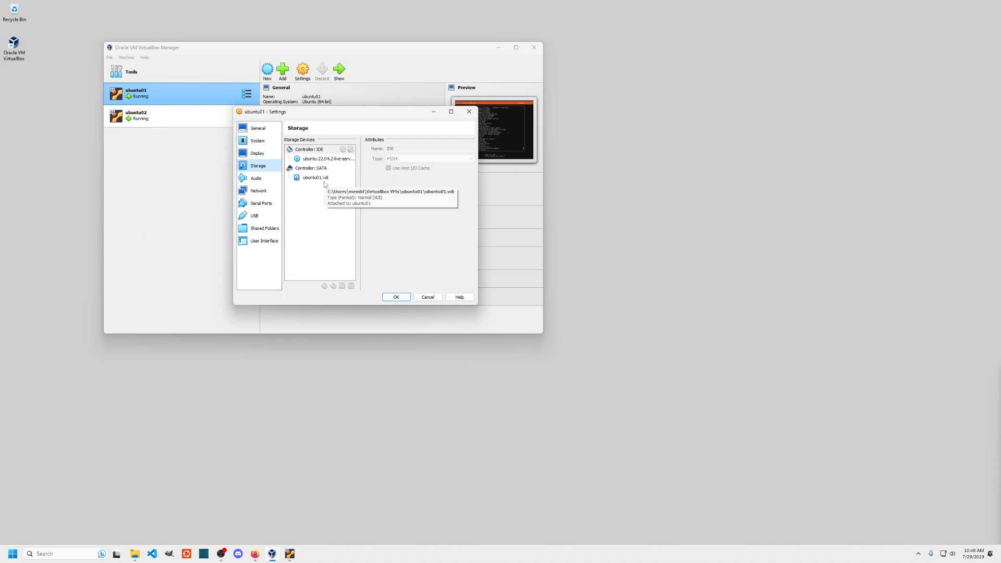
left_click(255, 179)
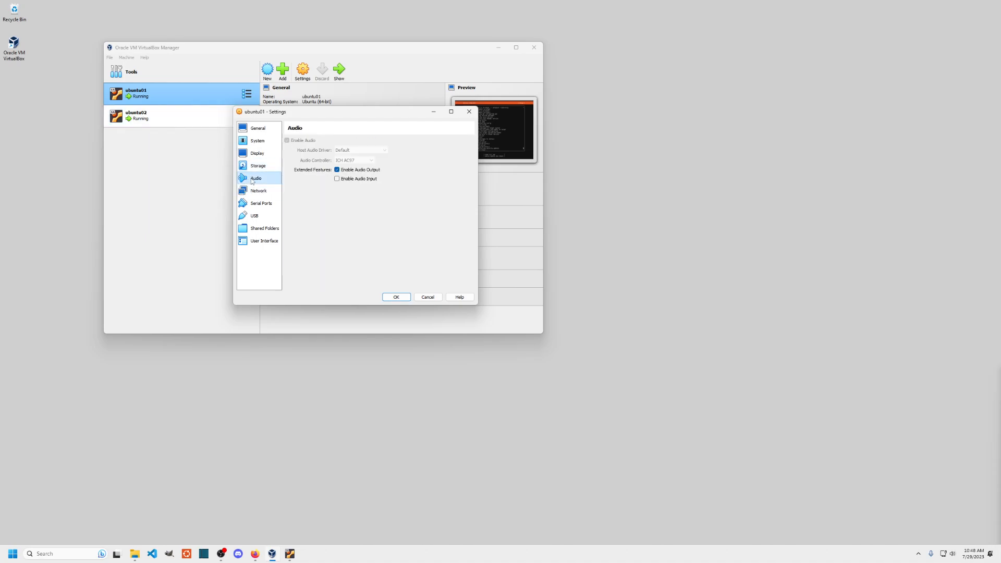
left_click(257, 193)
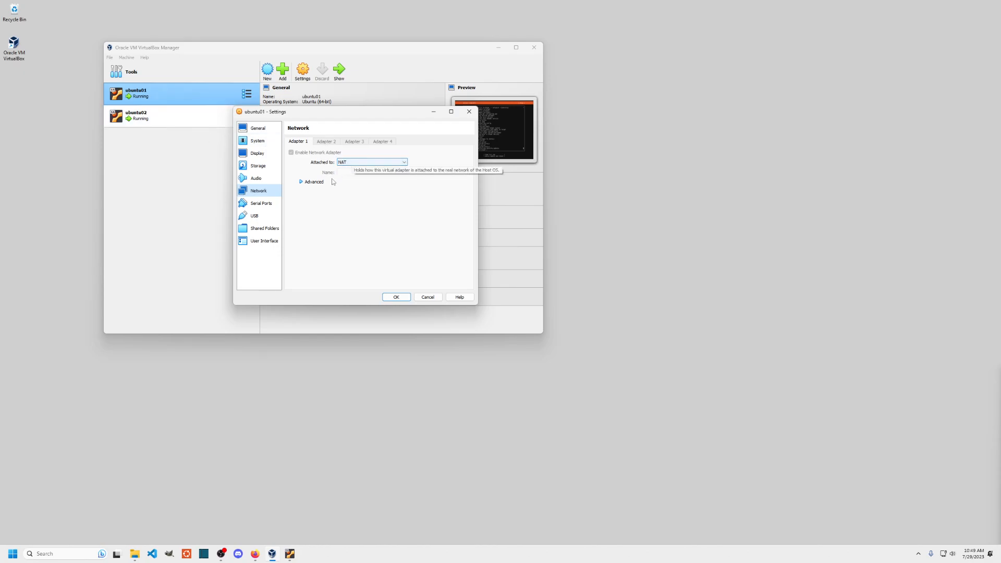
- Restore the ubuntu01 and ubuntu02 VM windows from the taskbar previews
left_click(291, 555)
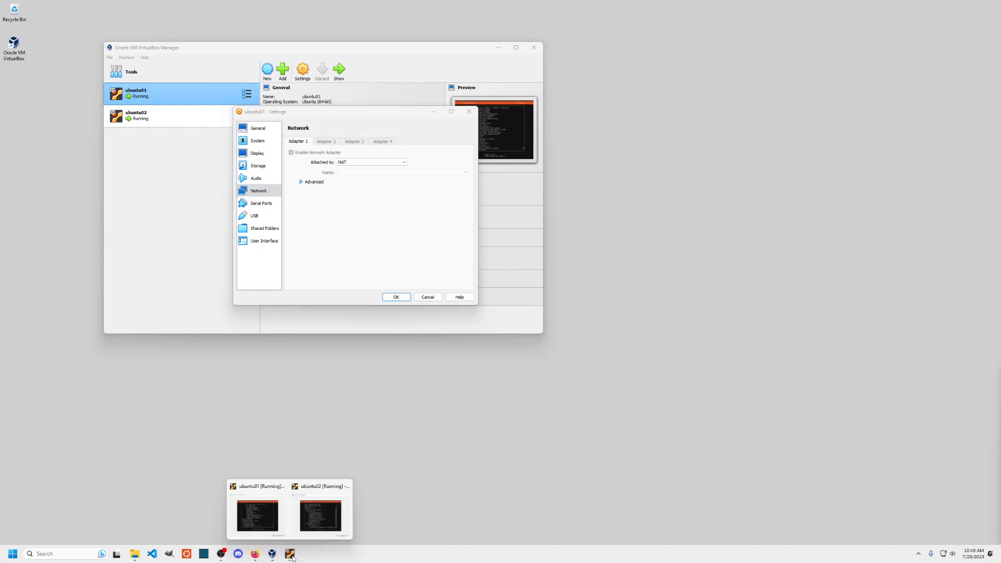
left_click(260, 516)
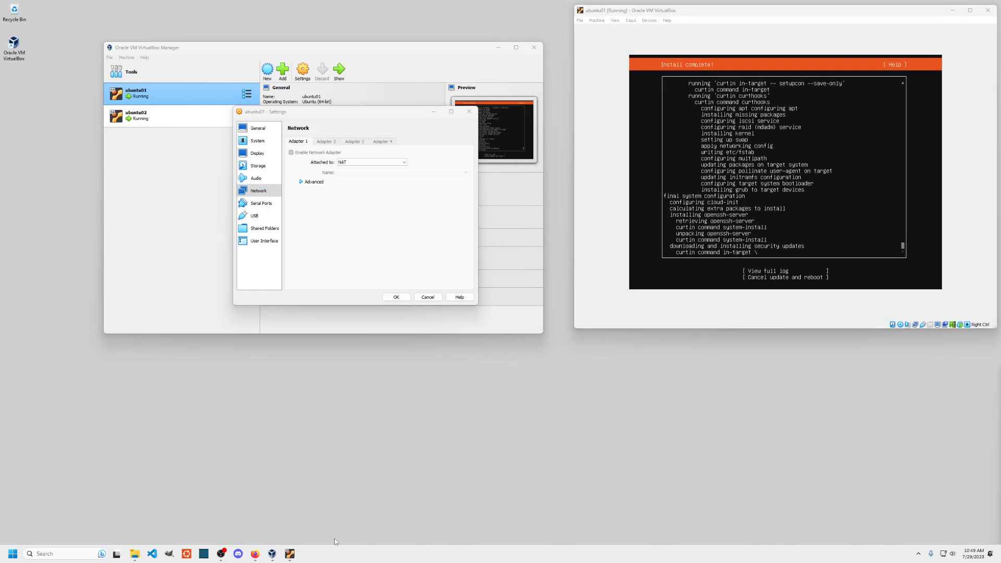
left_click(290, 554)
left_click(324, 513)
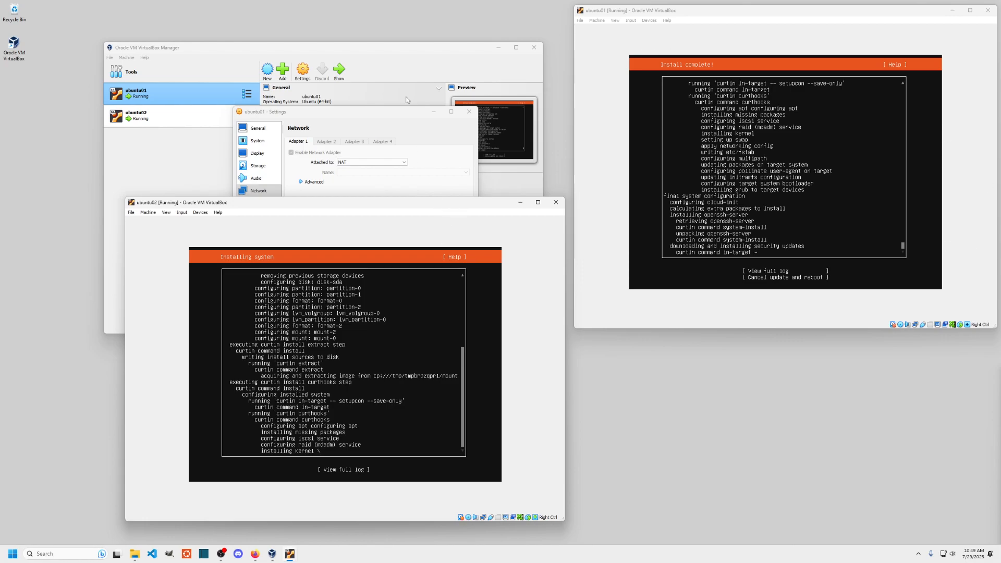
- Check Adapter 1's attachment types in ubuntu01's settings, leaving it on NAT
left_click(405, 143)
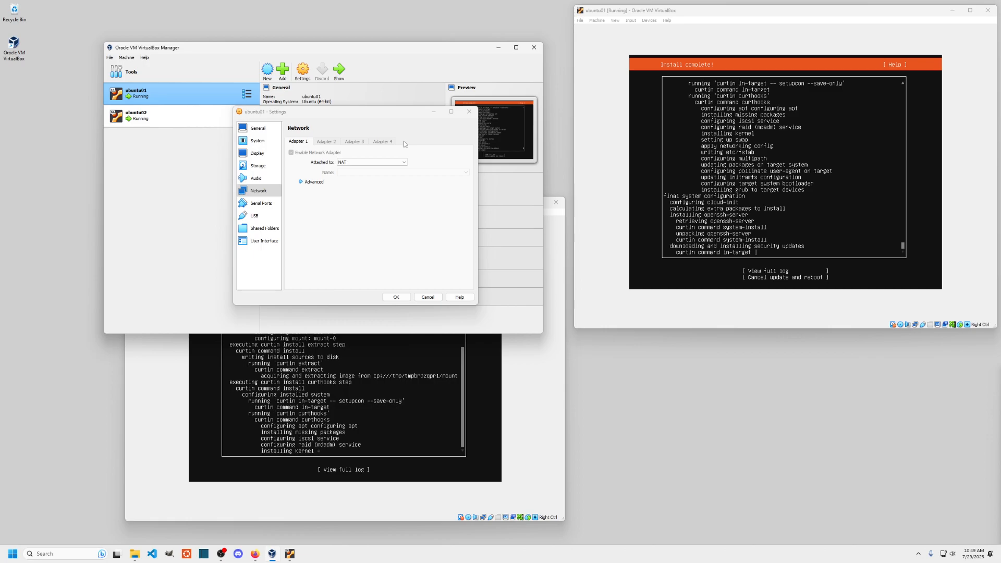
left_click(405, 162)
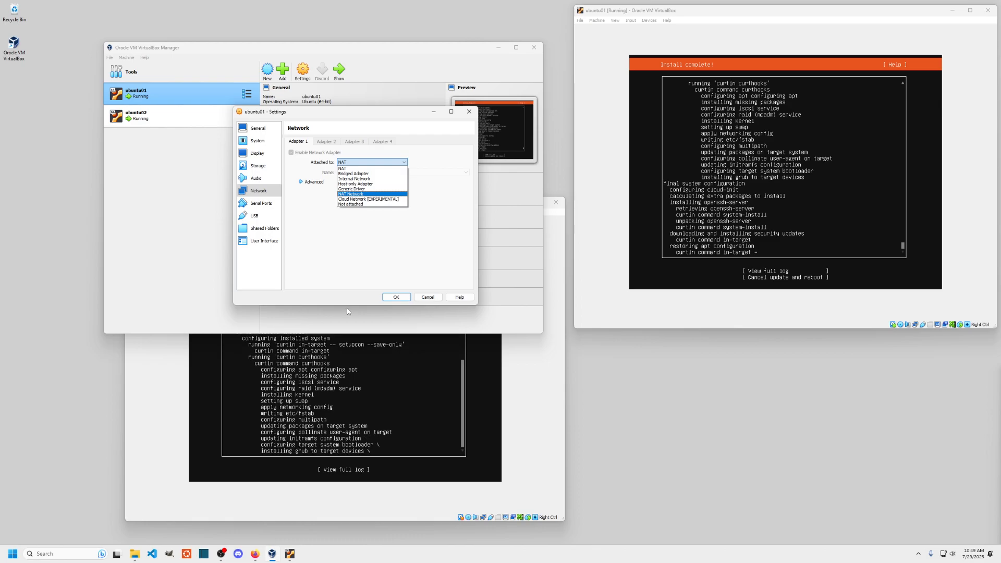
left_click(337, 248)
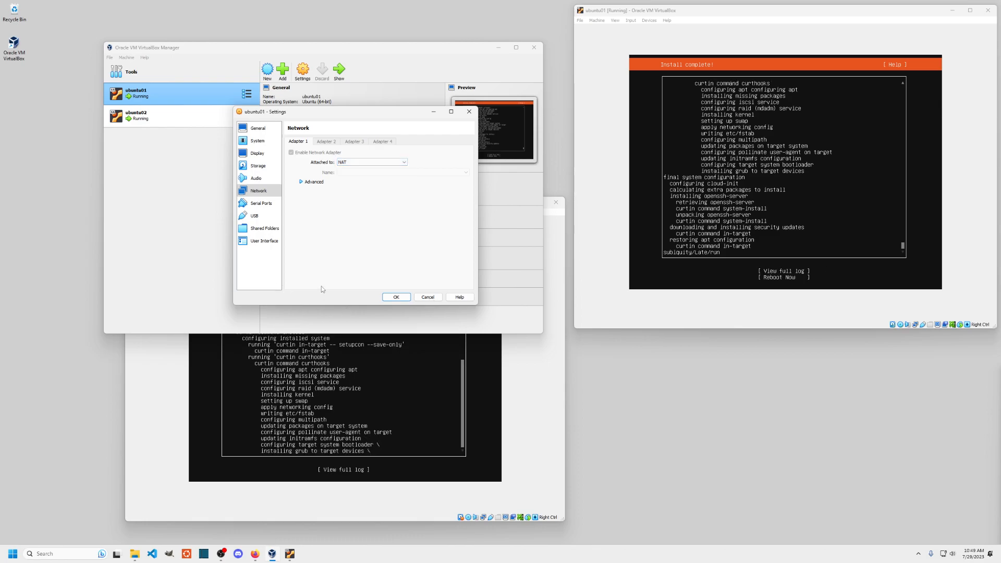
- Choose Reboot Now in ubuntu01's installer and confirm the remove-medium prompt
left_click(772, 222)
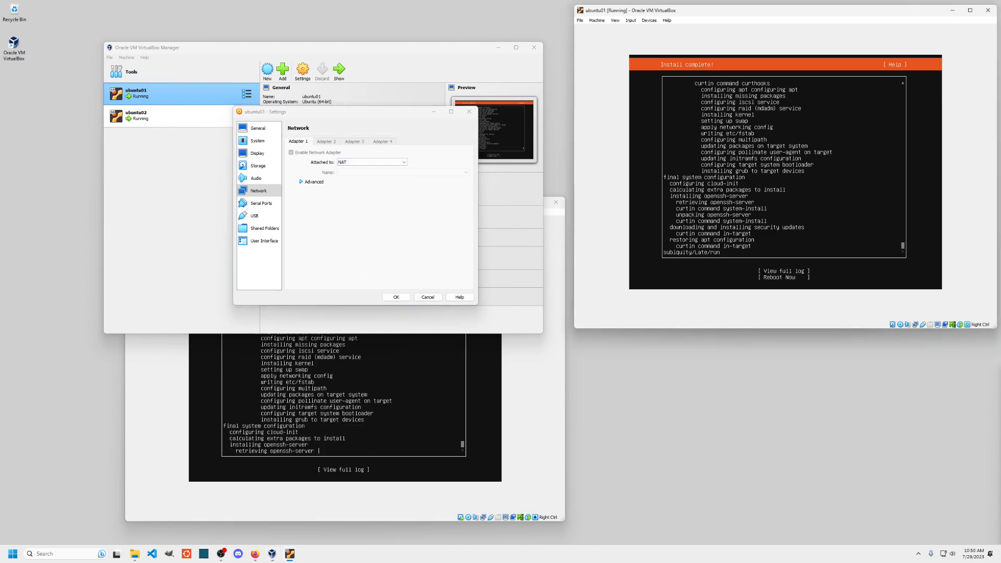
key("Tab")
key("Tab")
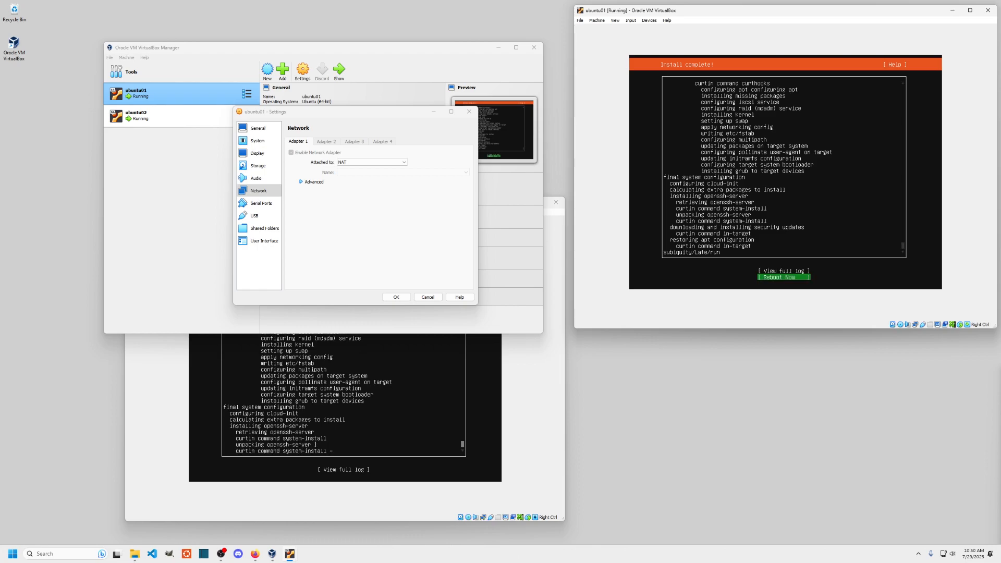
key("Return")
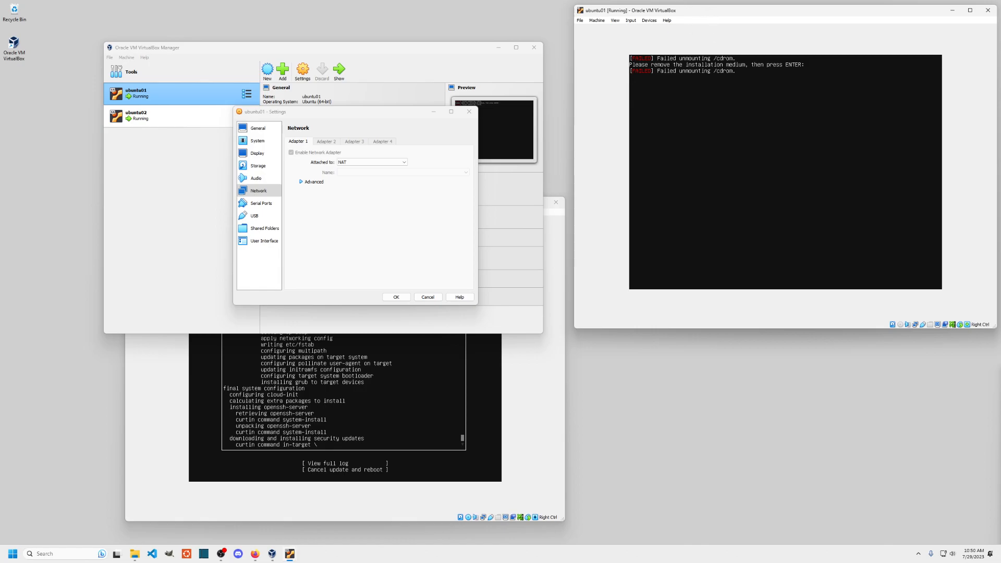
key("Return")
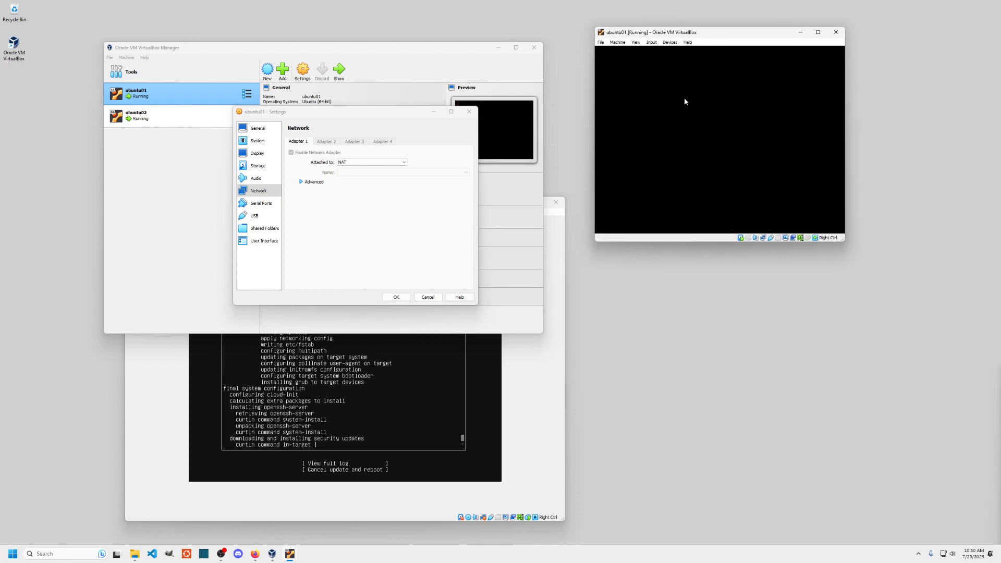
- Cancel ubuntu01's Settings dialog, then move its console window left and enlarge it
left_click(428, 297)
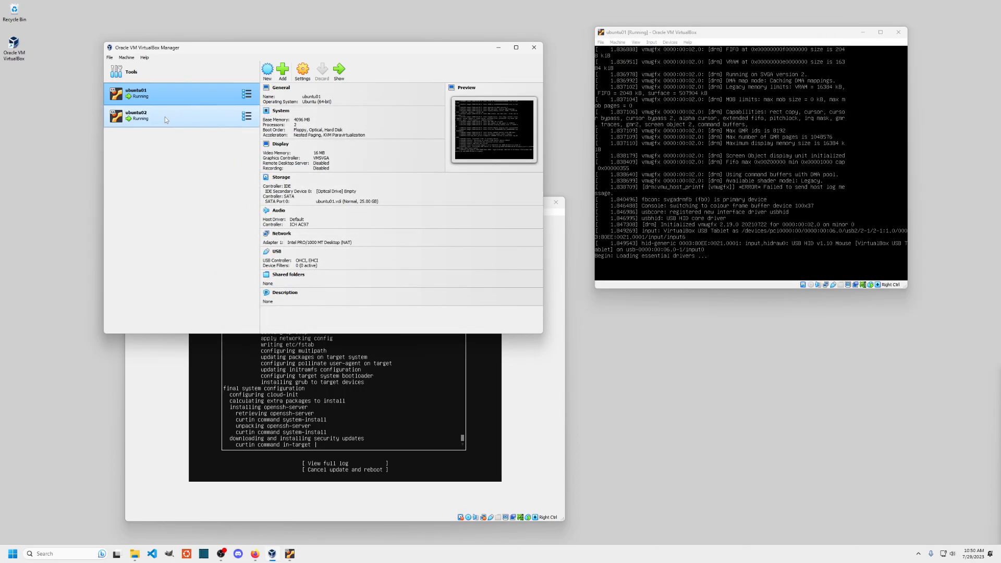
right_click(177, 93)
left_click(198, 97)
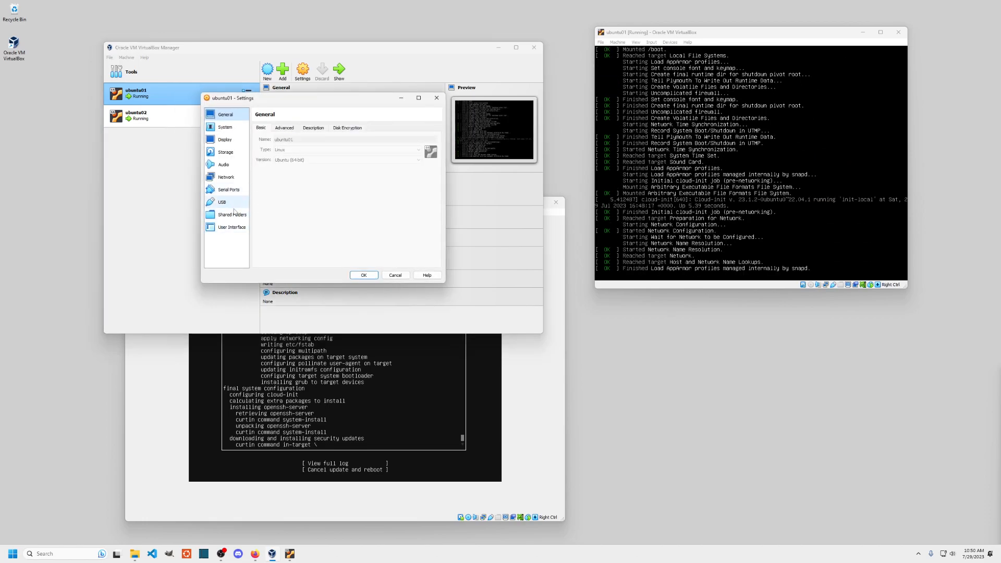
left_click(396, 276)
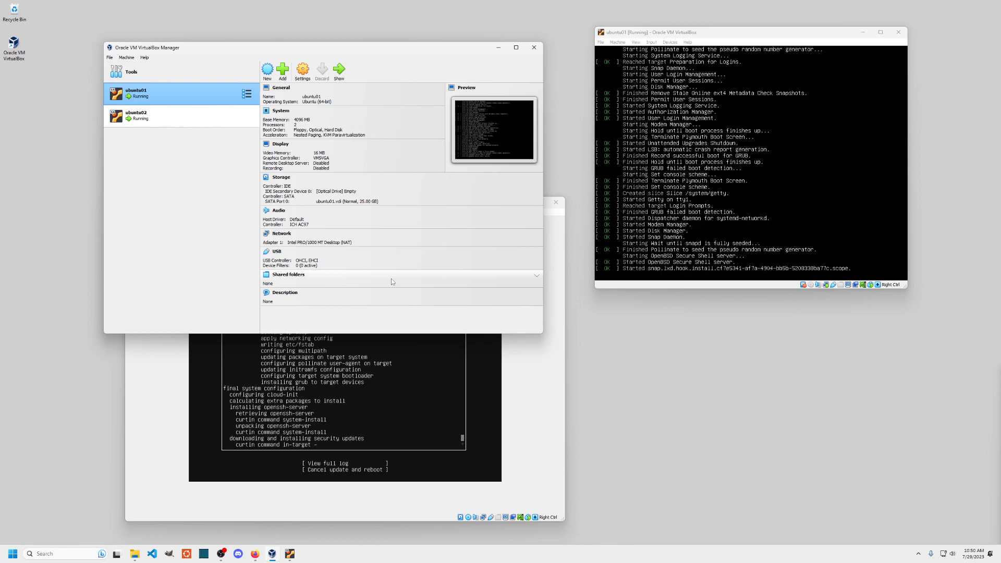
left_click_drag(702, 35, 566, 33)
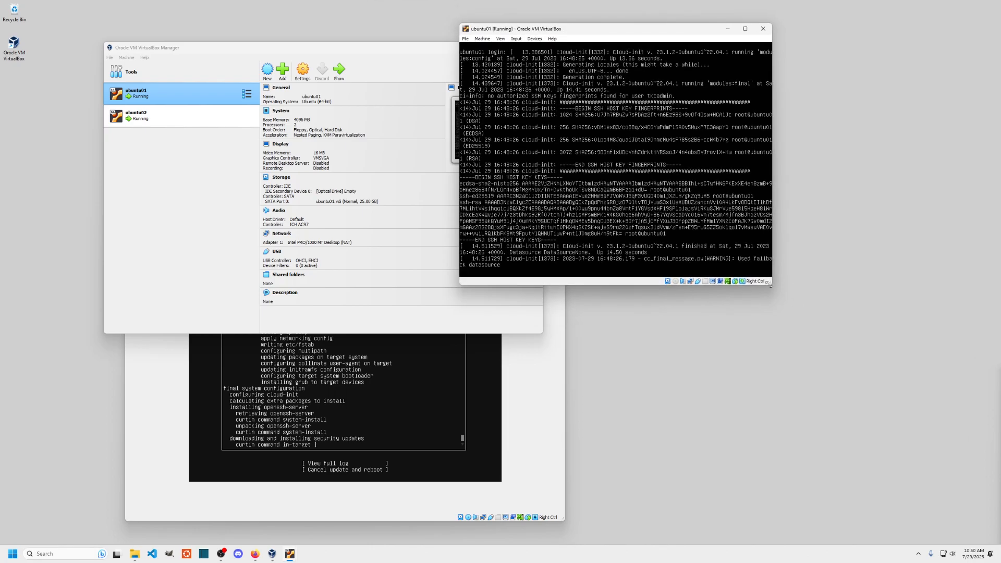
left_click_drag(773, 283, 891, 368)
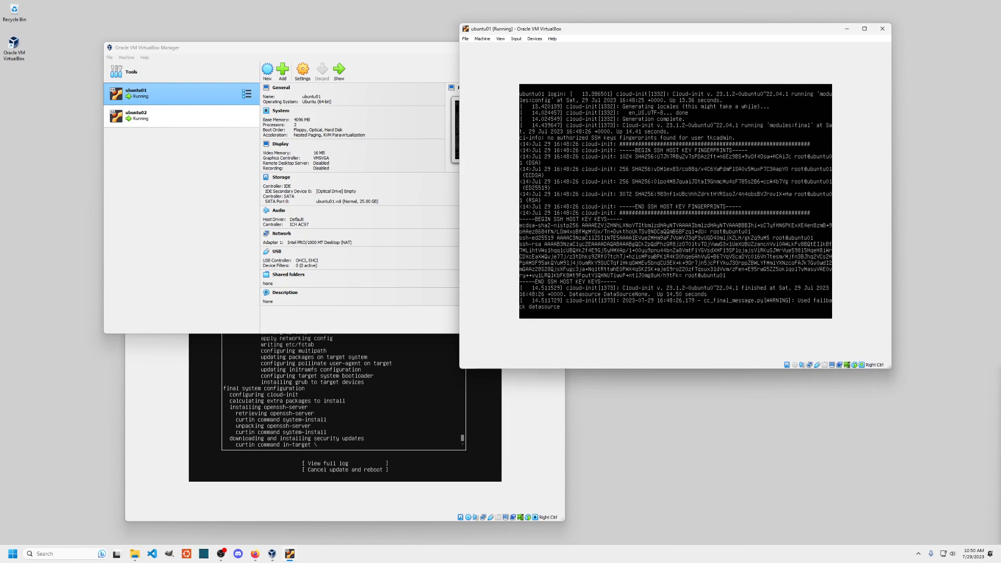
- Log in at the ubuntu01 console as the admin user and list its IP addresses
key("Return")
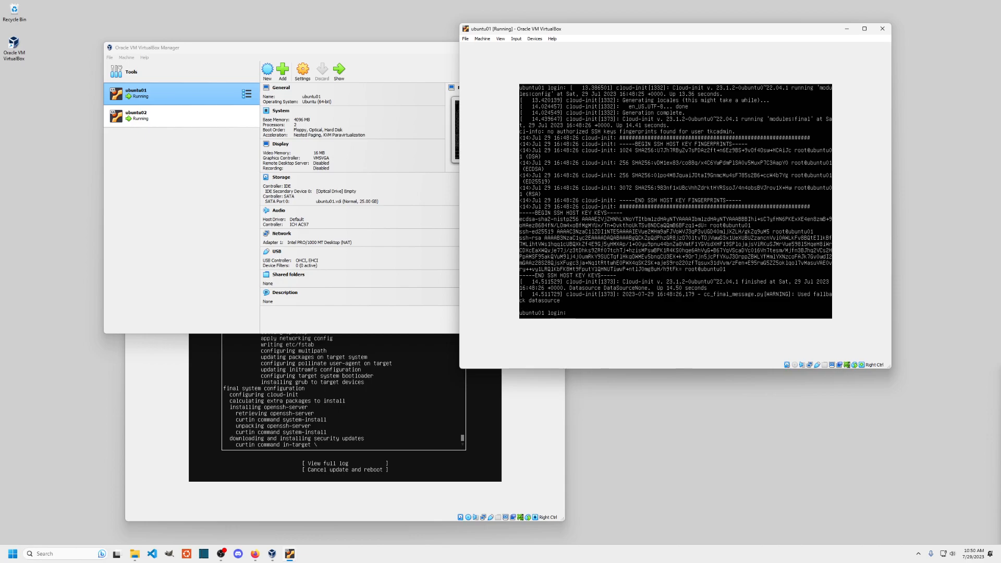
type("tkcadmin")
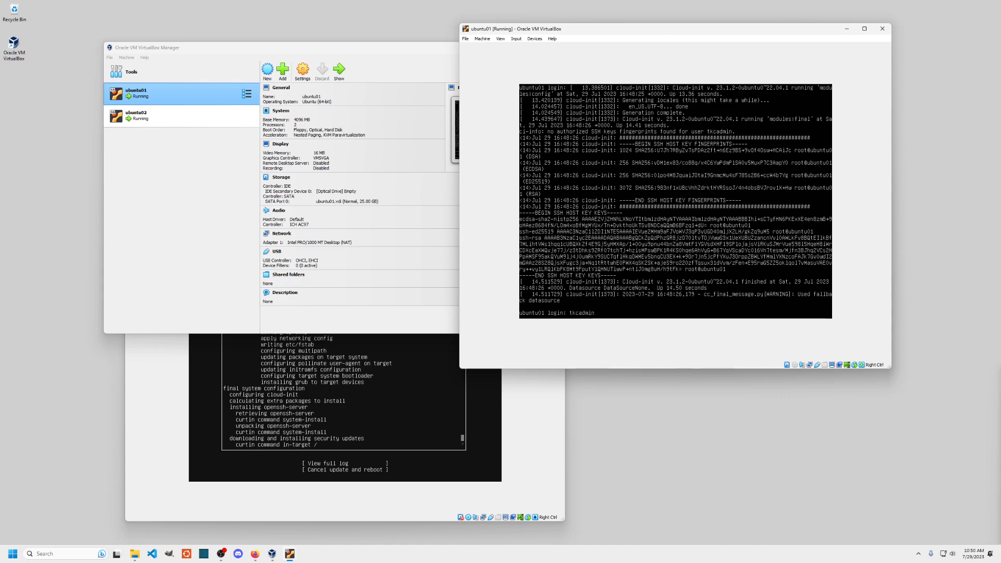
key("Return")
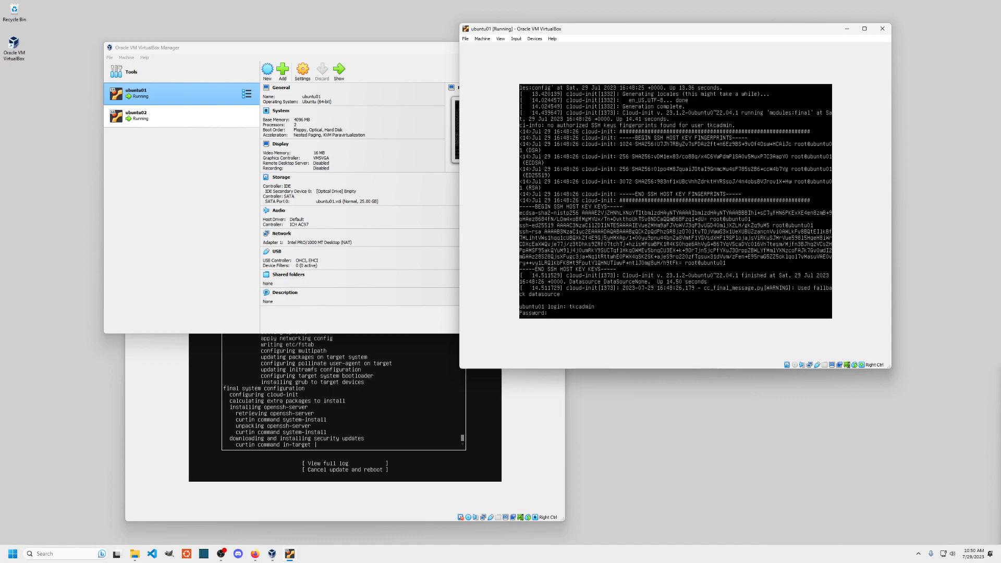
key("Return")
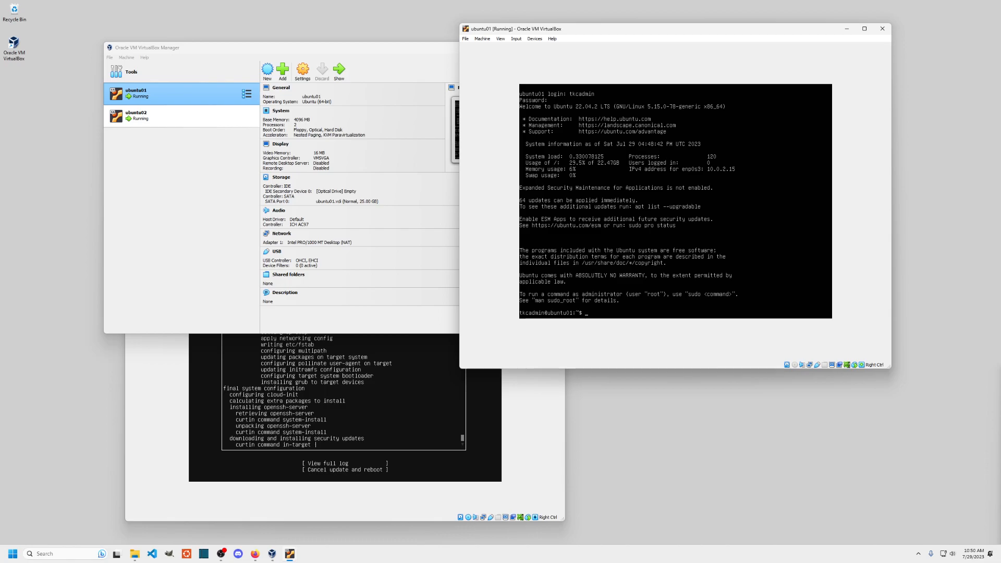
type("ip add")
type("r")
key("Return")
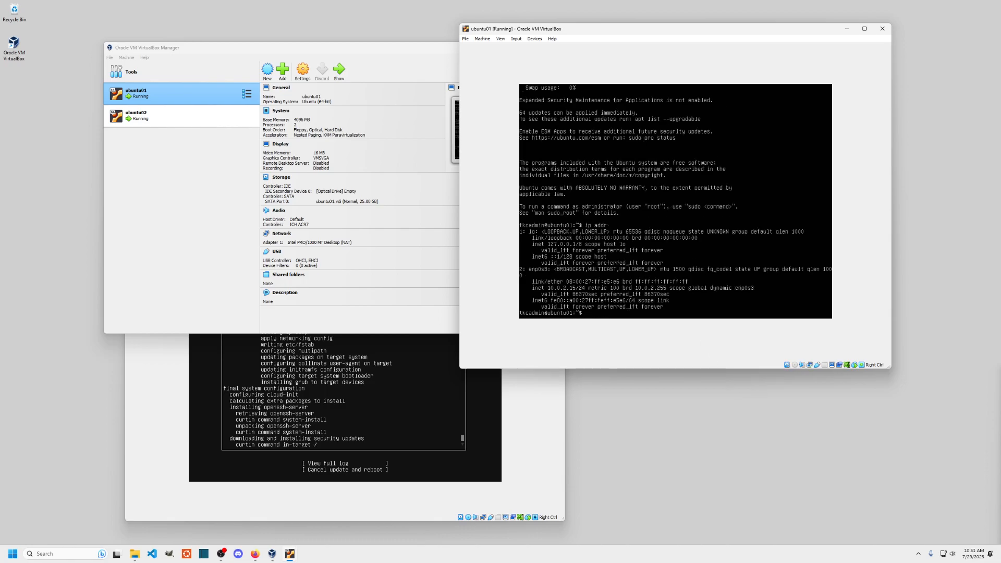
- Switch ubuntu01's network adapter to Bridged Adapter through Devices > Network Settings
left_click(535, 39)
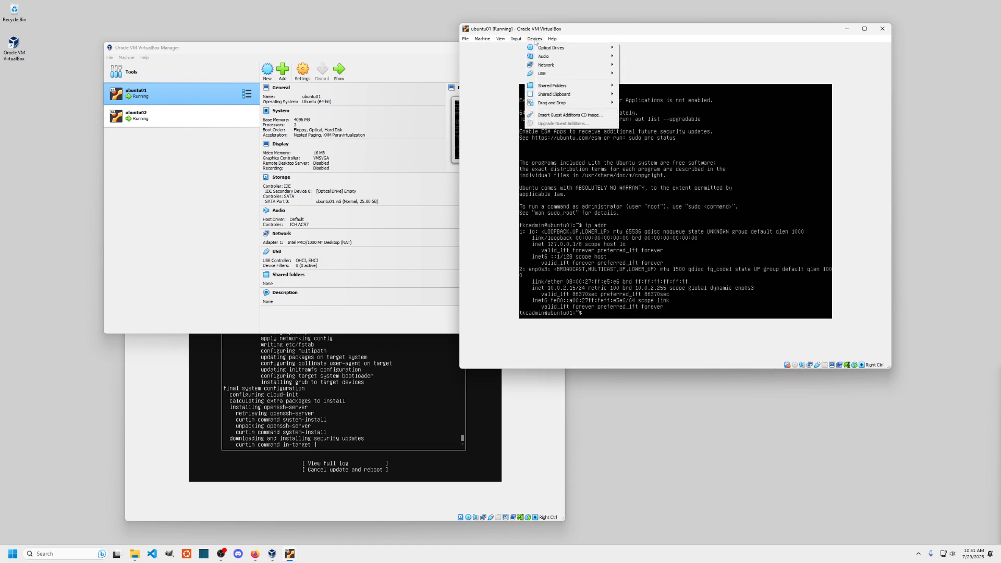
mouse_move(553, 66)
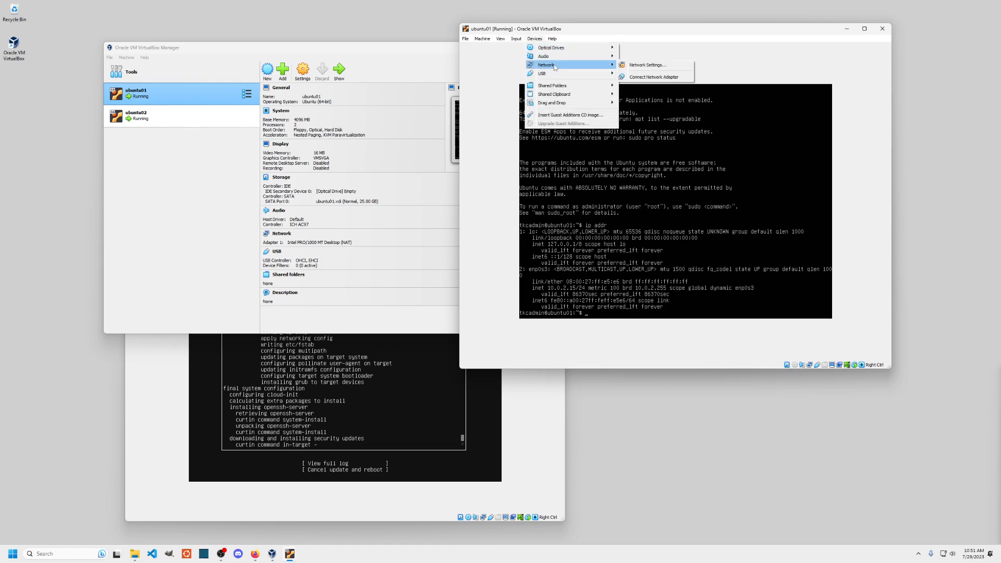
left_click(646, 67)
left_click(672, 158)
left_click(675, 169)
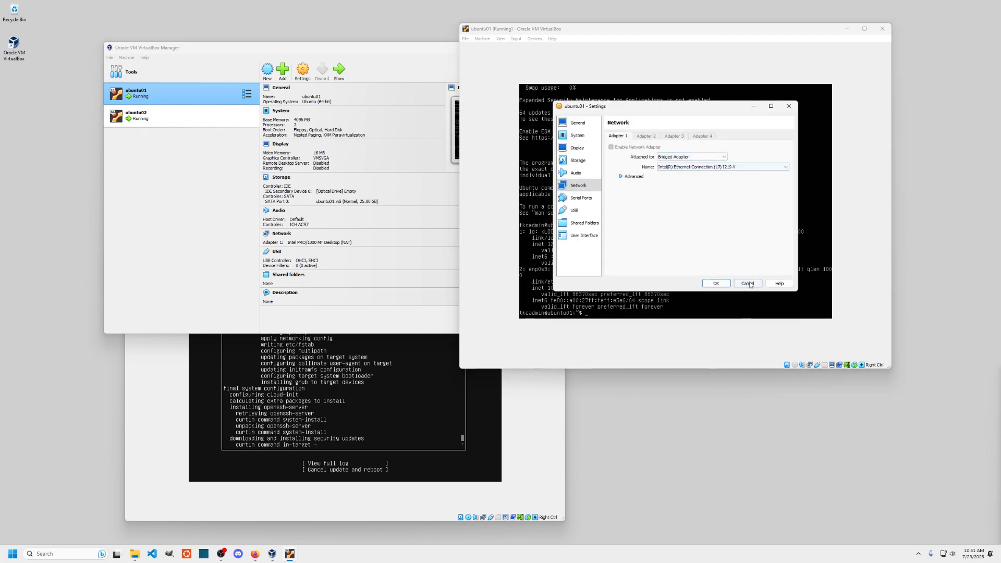
left_click(730, 284)
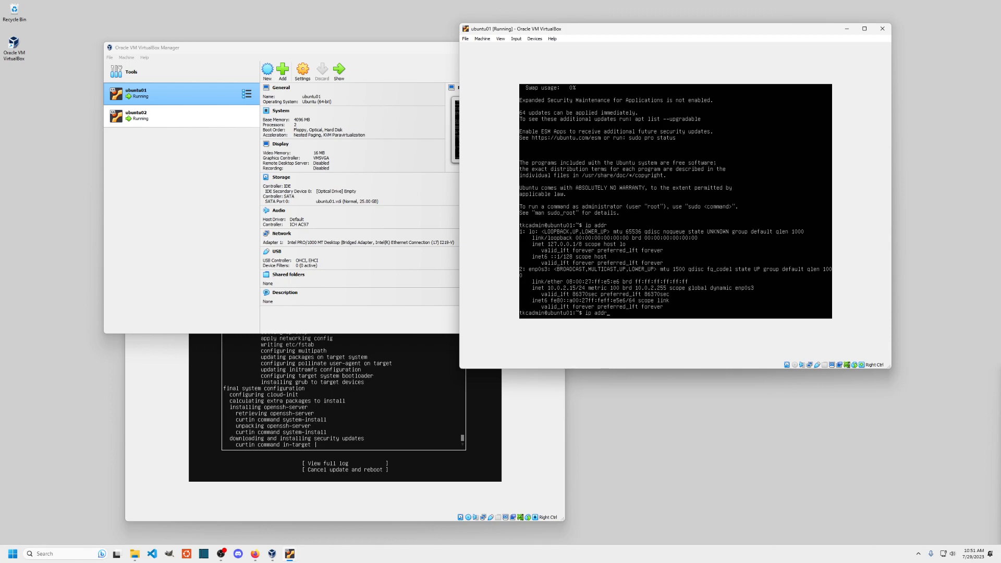
- Rerun ip addr until enp0s3 shows 192.168.169.168, then exit the console session
key("Return")
key("Return")
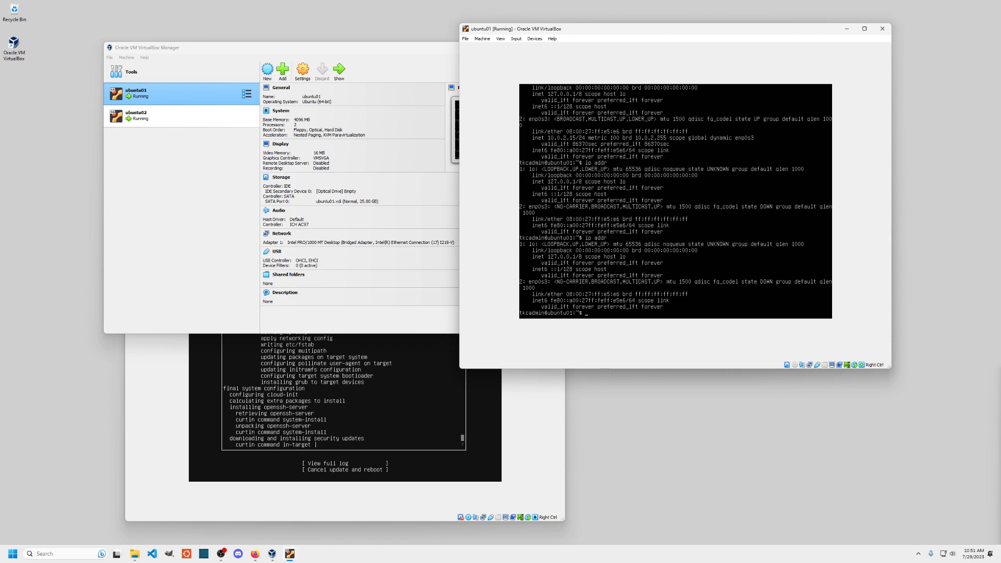
key("Up")
key("Return")
key("Return")
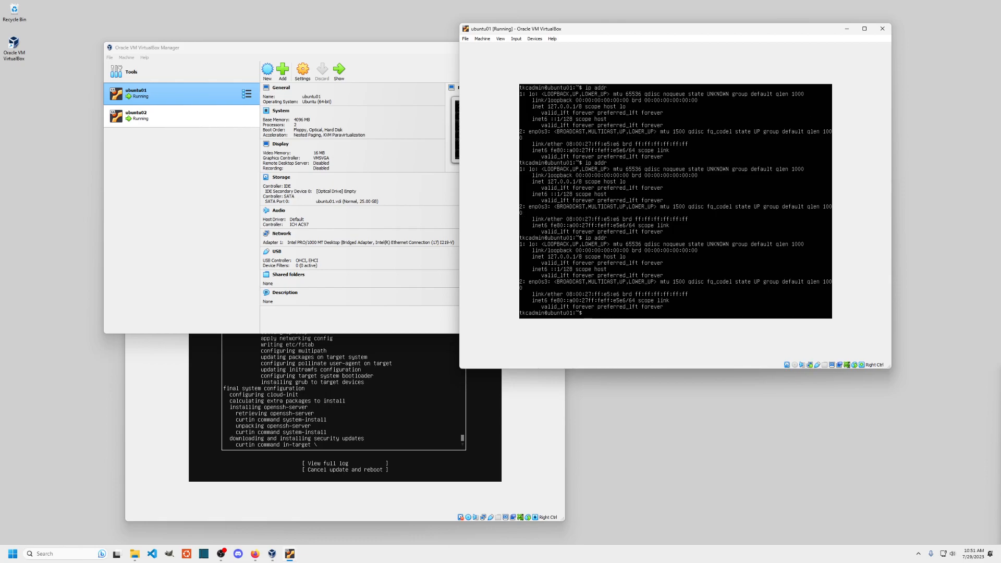
key("Return")
key("Up")
key("Return")
key("Up")
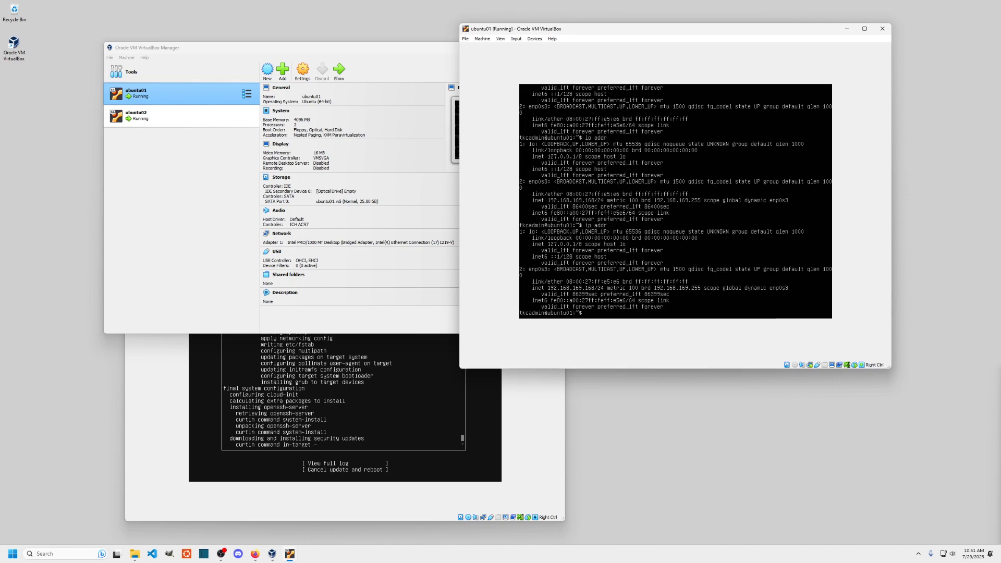
key("Return")
key("Return")
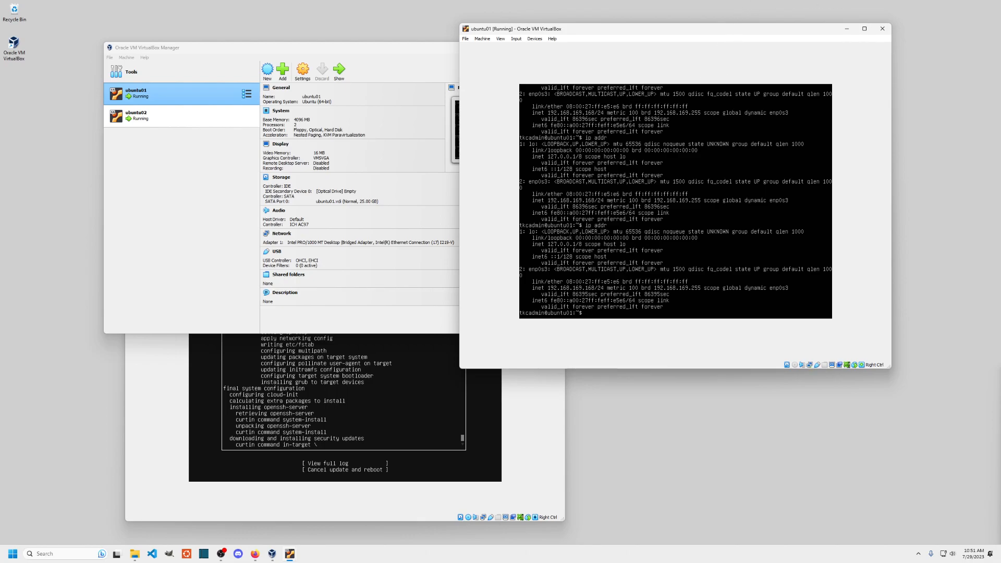
type("xit")
- Log back into ubuntu01 as the admin user, shift its window right, and open Start
key("Return")
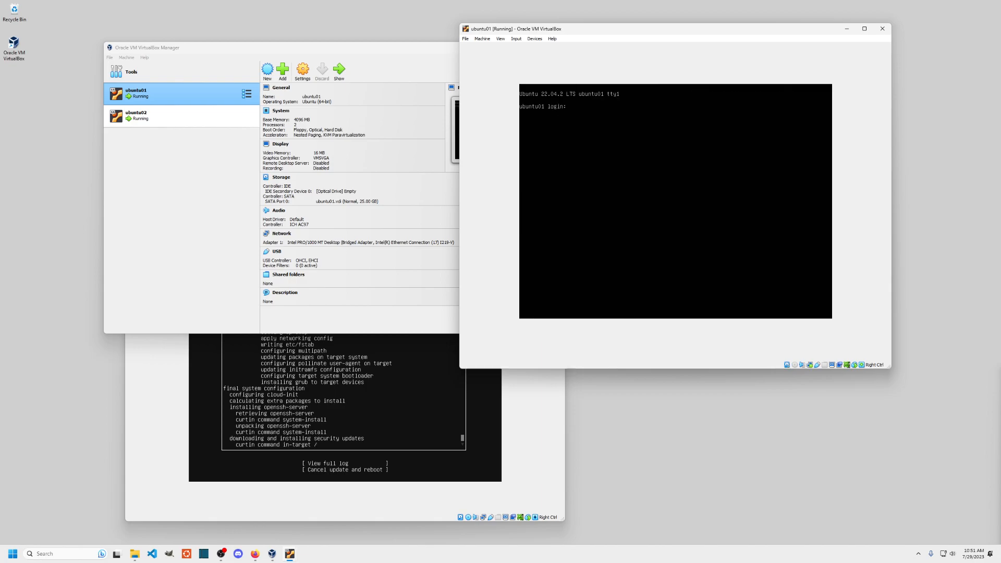
type("tkcadmin")
key("Return")
key("Return")
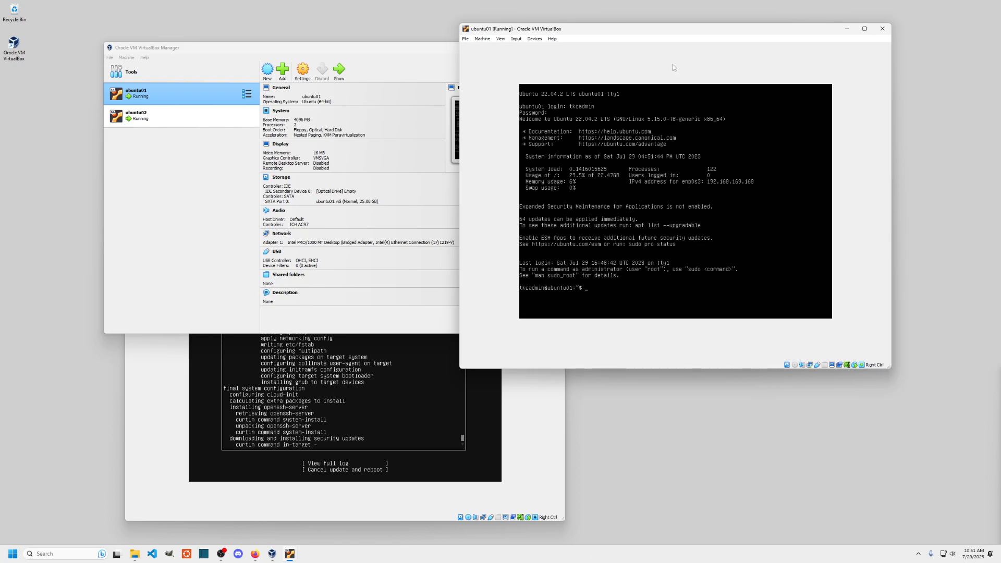
left_click_drag(707, 29, 776, 30)
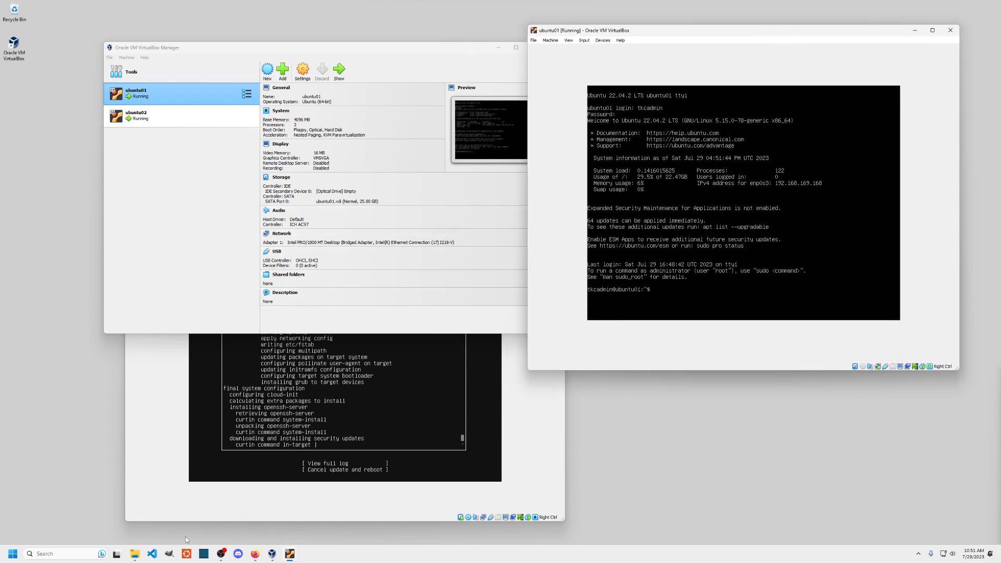
left_click(12, 551)
- Launch Command Prompt via a cmd search and move its window lower
type("cmd")
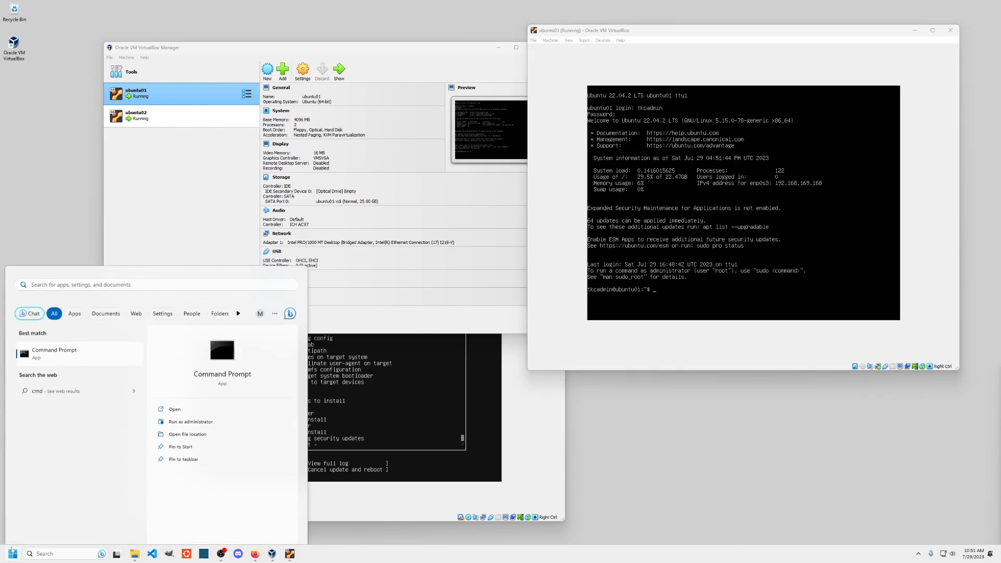
key("Return")
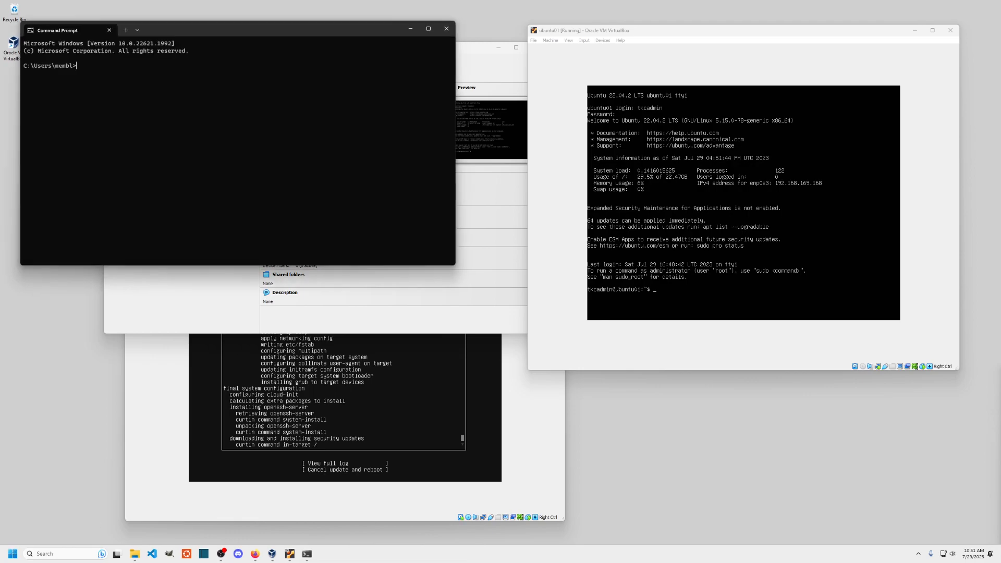
left_click_drag(192, 30, 217, 267)
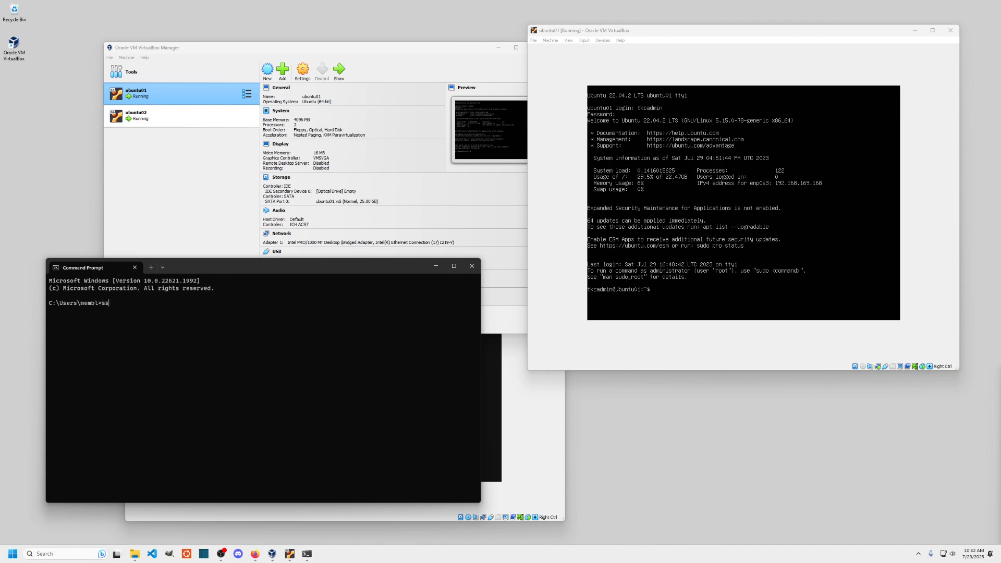
- SSH to the admin user at 192.168.169.168, accepting the host key with yes
type("ssh")
key("Return")
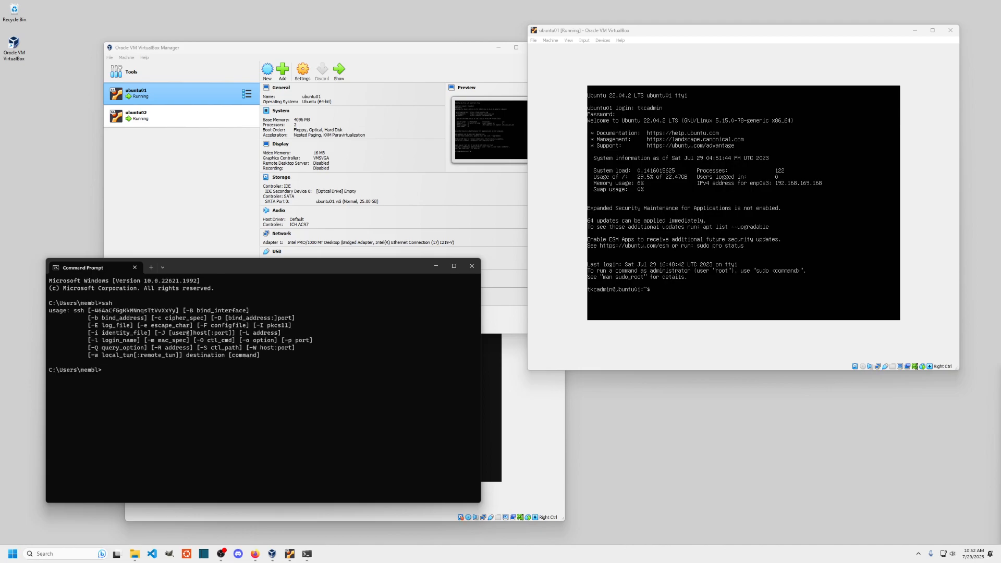
type("ssh tkcadmin@192.168.169.168")
key("Return")
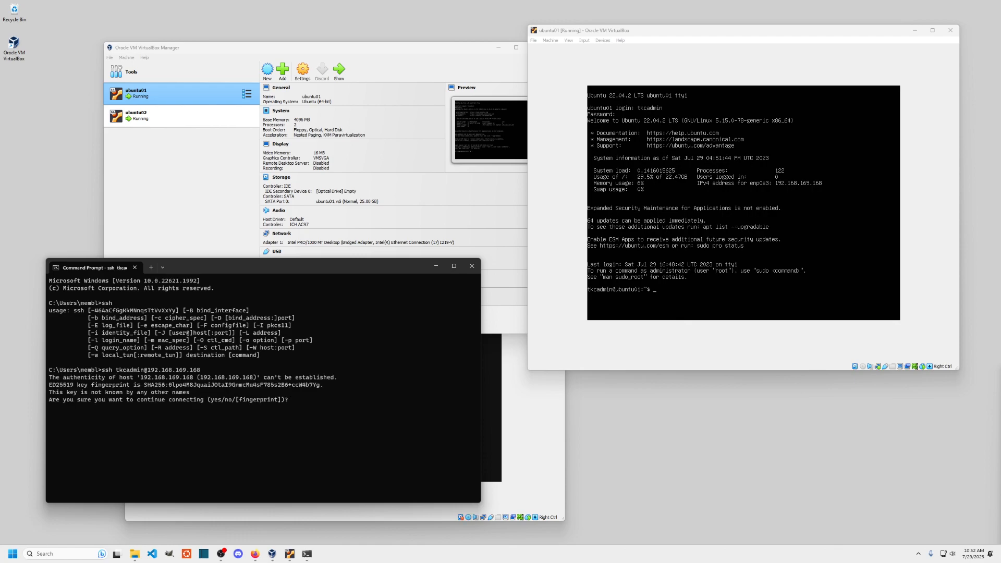
type("yes")
key("Return")
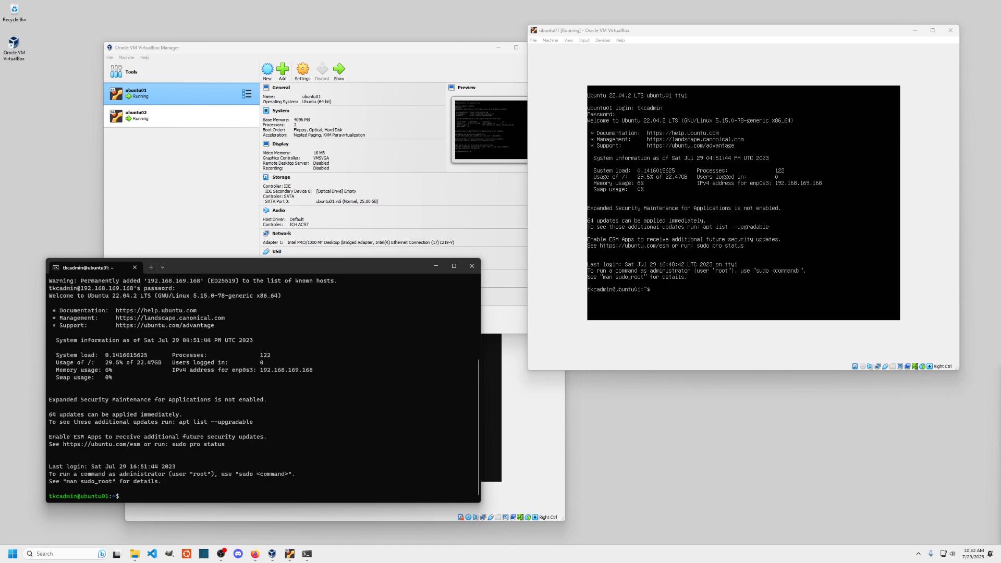
- Run 'sudo shutdown -H -p now' on ubuntu01 and enter the sudo password
mouse_move(236, 271)
left_mouse_down()
mouse_move(222, 27)
mouse_move(231, 270)
left_mouse_up()
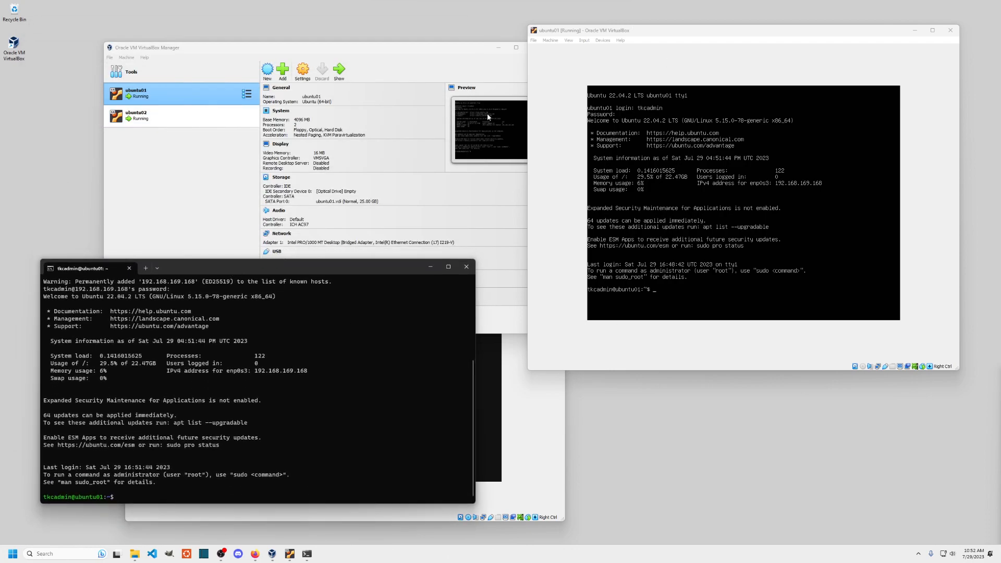
type("sudo")
type("shutdown -H -p now")
key("Return")
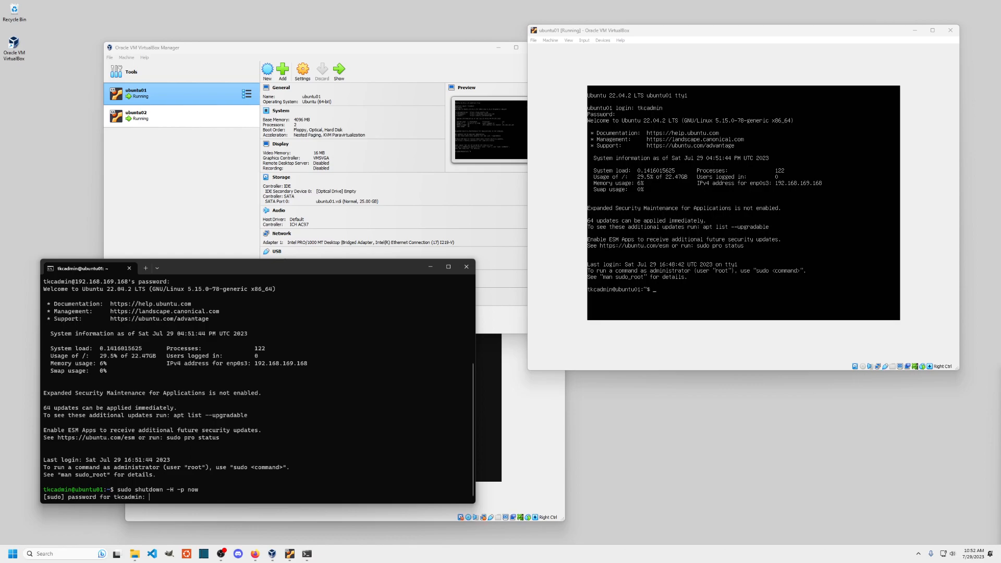
key("Return")
- Correct the option to 'shutdown -H -P now' and run it again
key("Up")
key("Left")
key("BackSpace")
type("P")
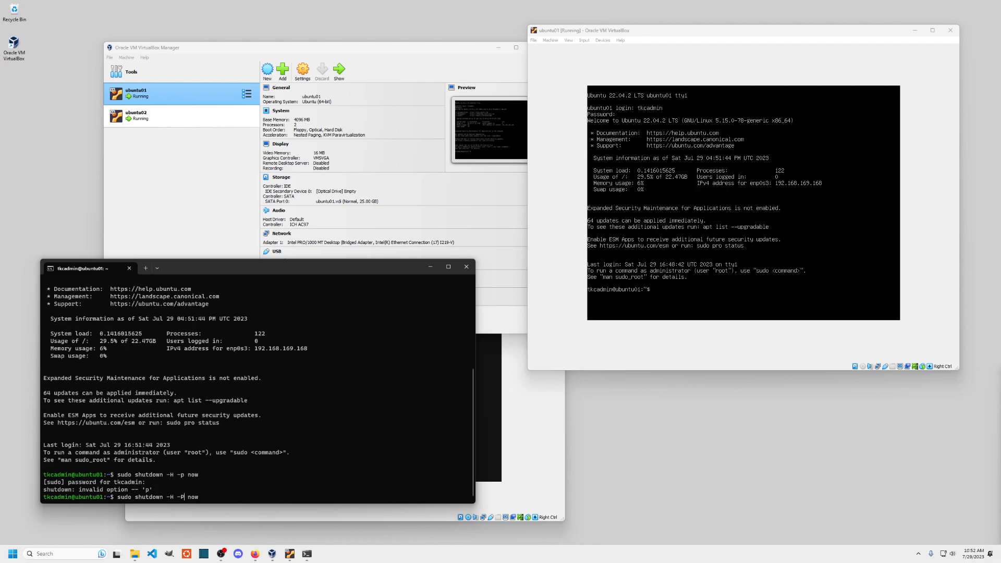
key("Return")
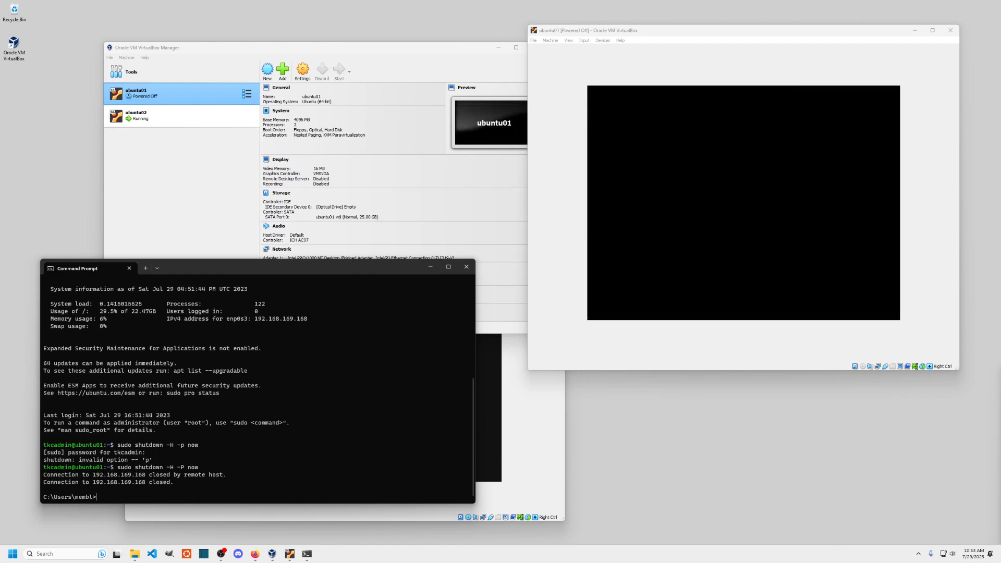
- Check ubuntu01's System and Processor settings, then cancel without changes
right_click(188, 98)
left_click(214, 101)
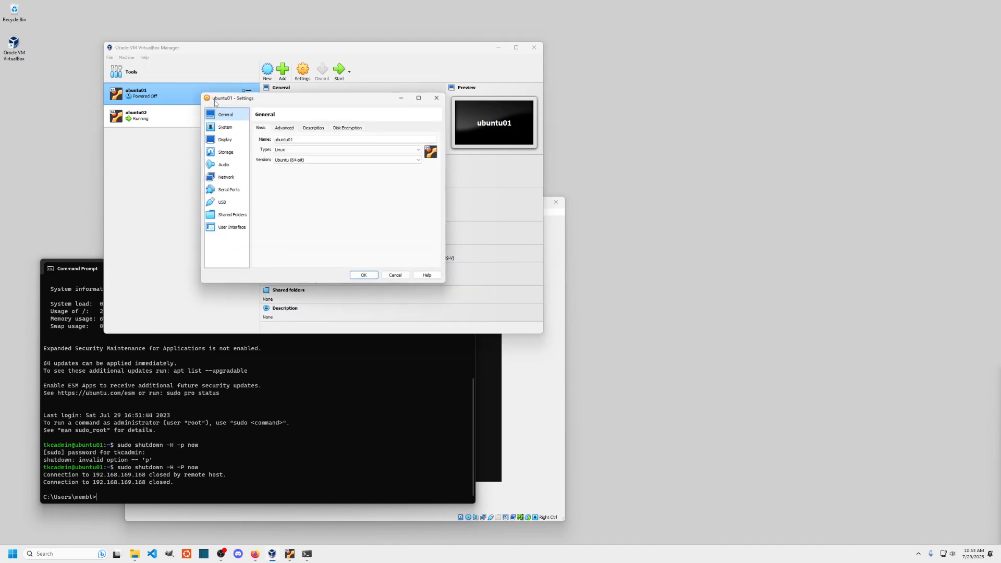
left_click(226, 128)
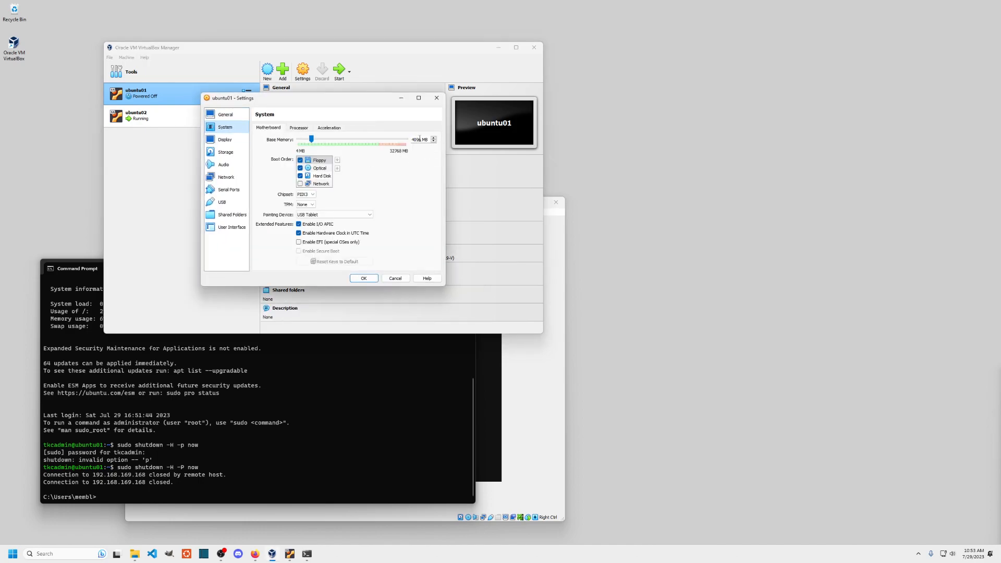
left_click(302, 128)
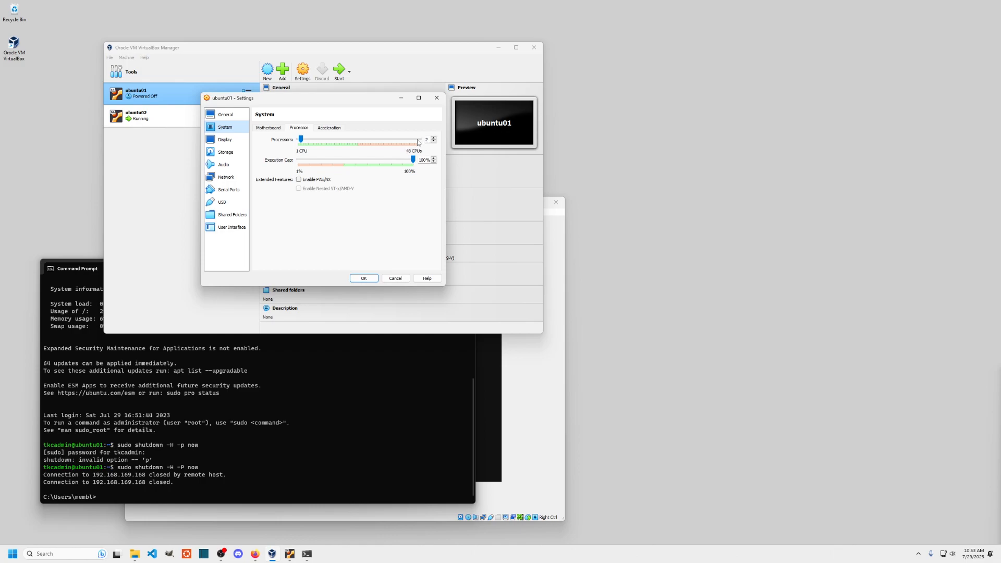
left_click(396, 278)
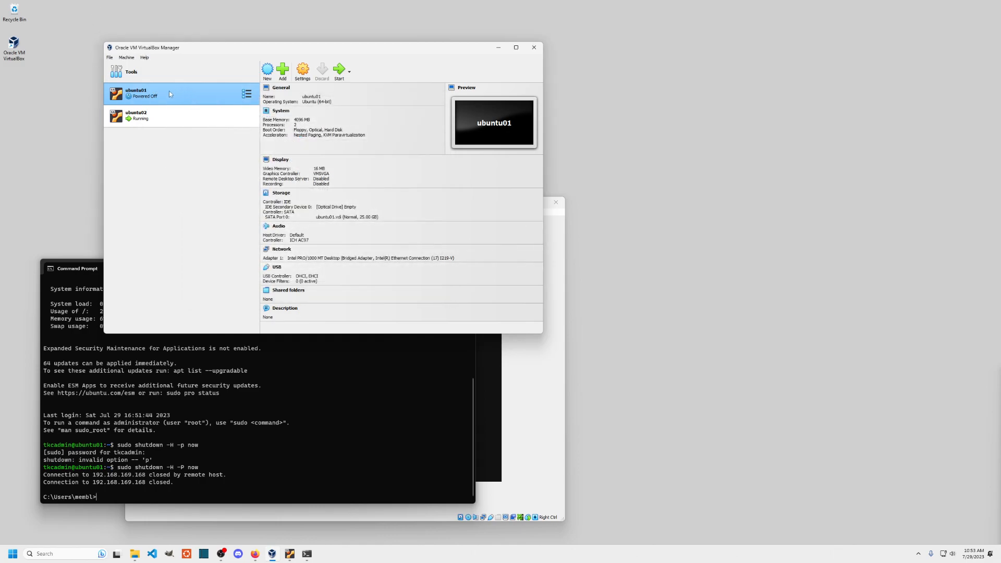
- Start ubuntu01 with Start > Headless Start from its context menu
right_click(186, 93)
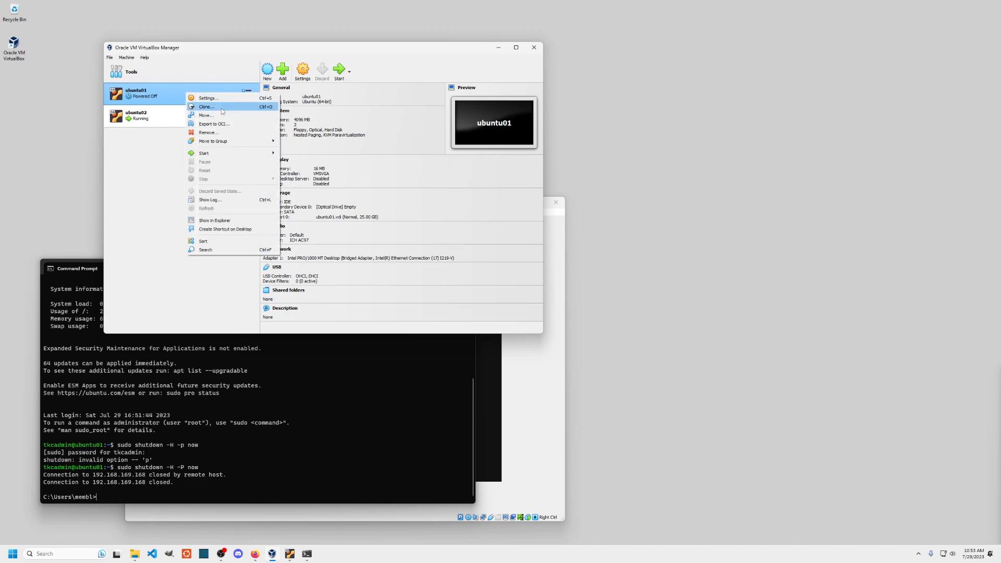
mouse_move(218, 157)
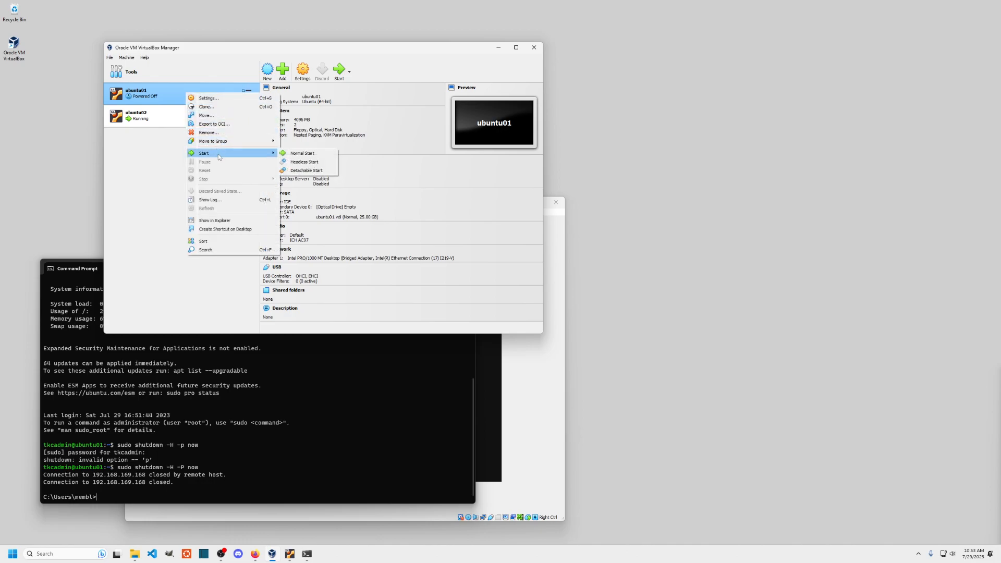
left_click(311, 164)
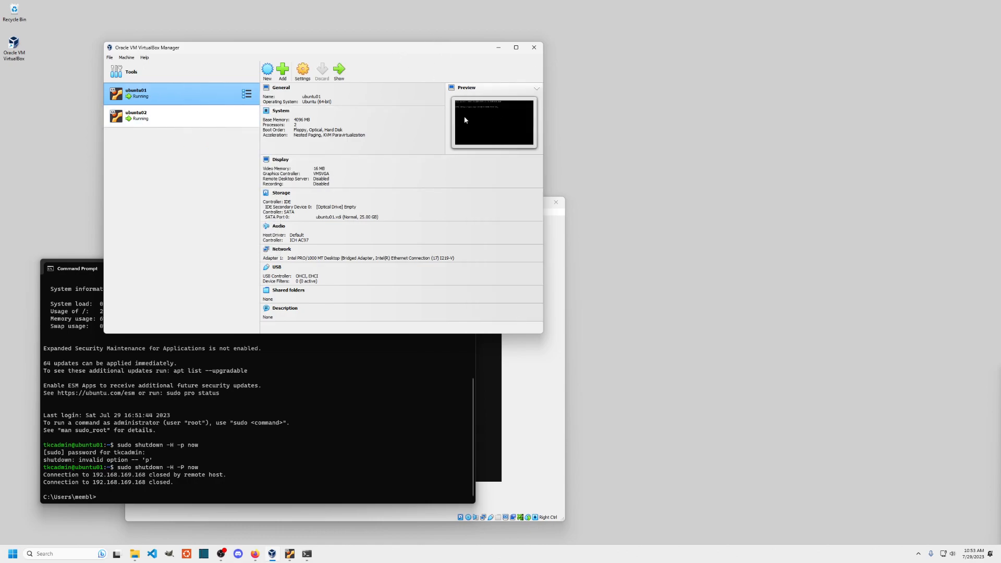
- Reboot ubuntu02 after its finished install and minimize its console window
left_click_drag(376, 48, 735, 53)
left_click(375, 203)
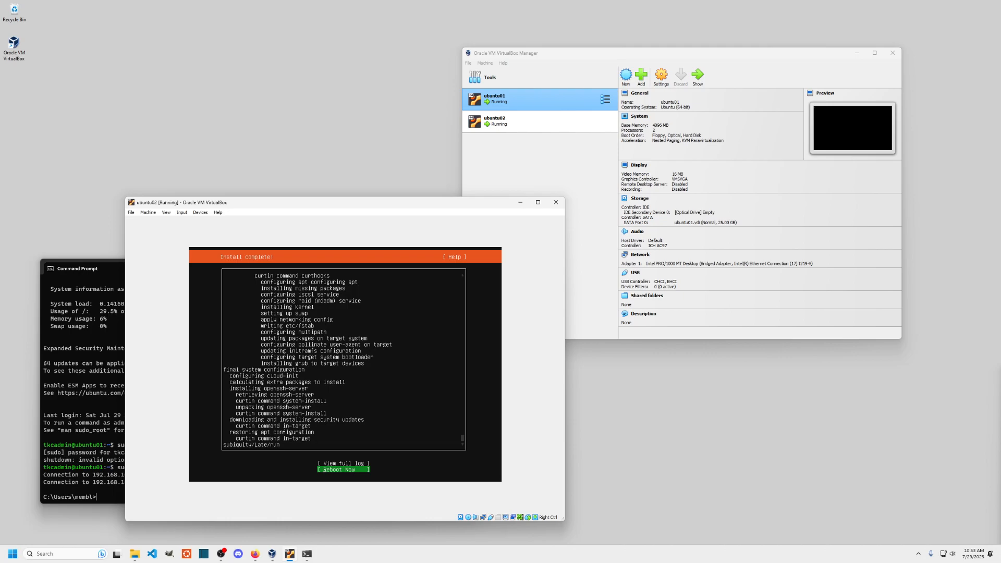
key("Return")
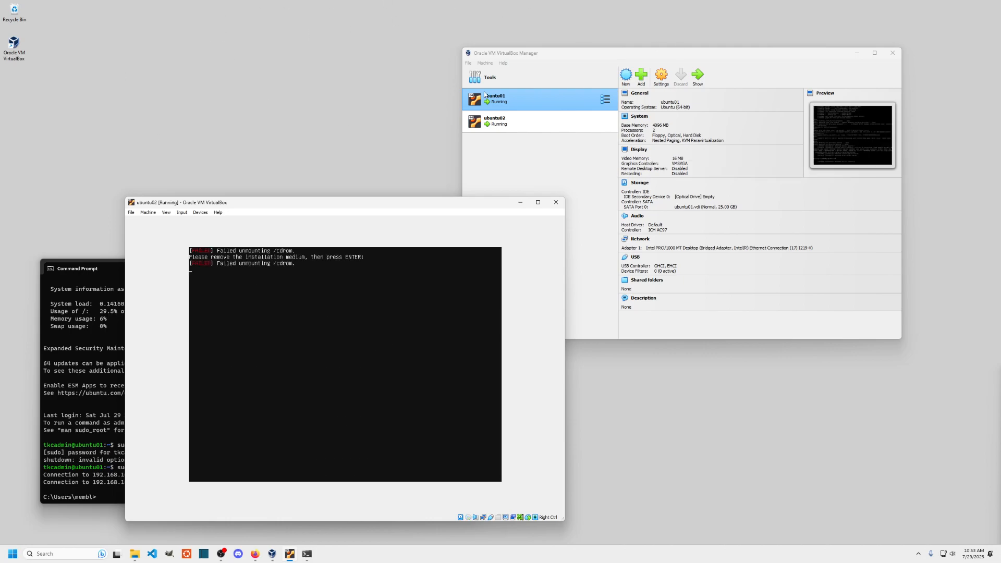
left_click(522, 203)
- SSH into ubuntu01 at 192.168.169.168 with the login password and enter sudo apt update
left_click(329, 383)
key("Up")
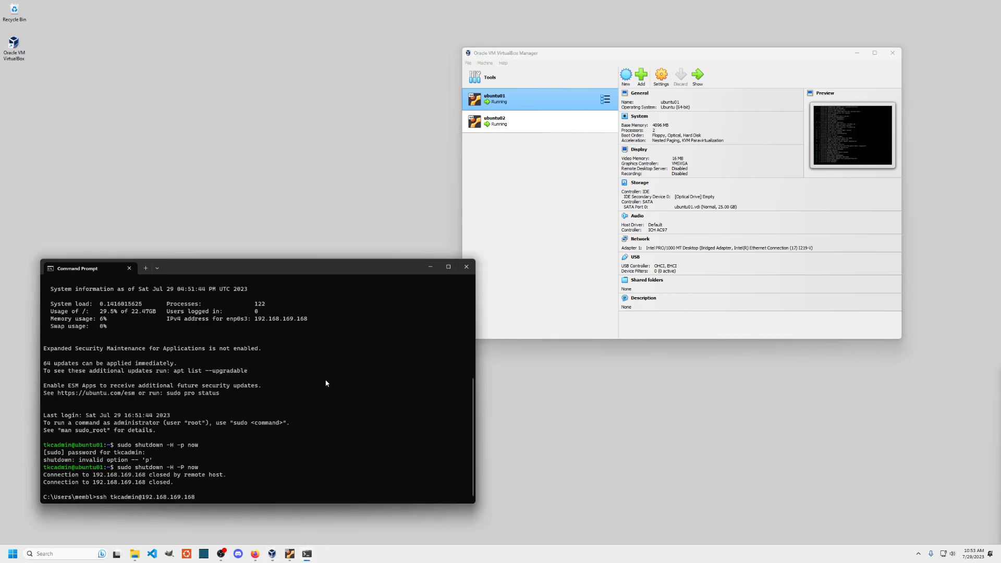
key("Return")
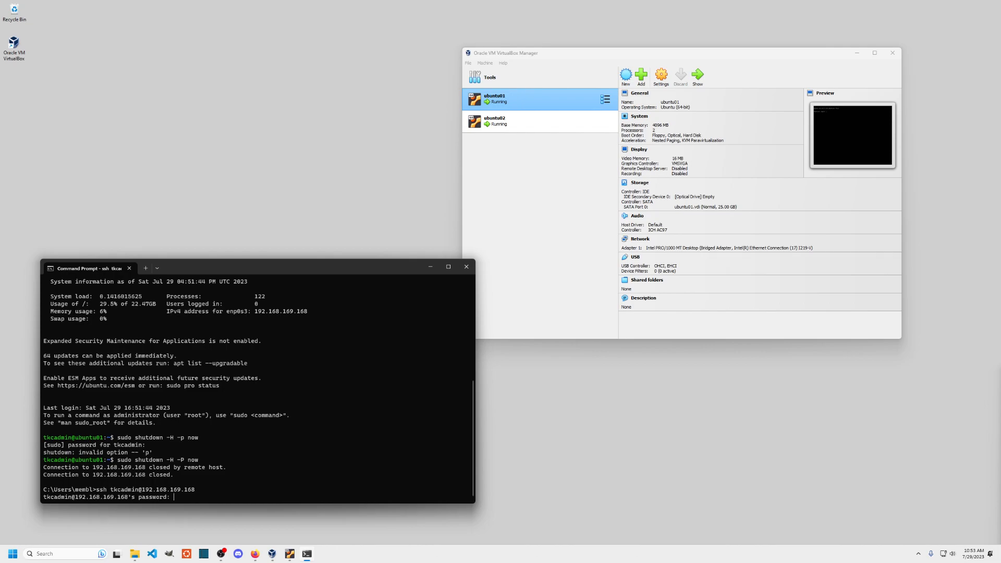
key("Return")
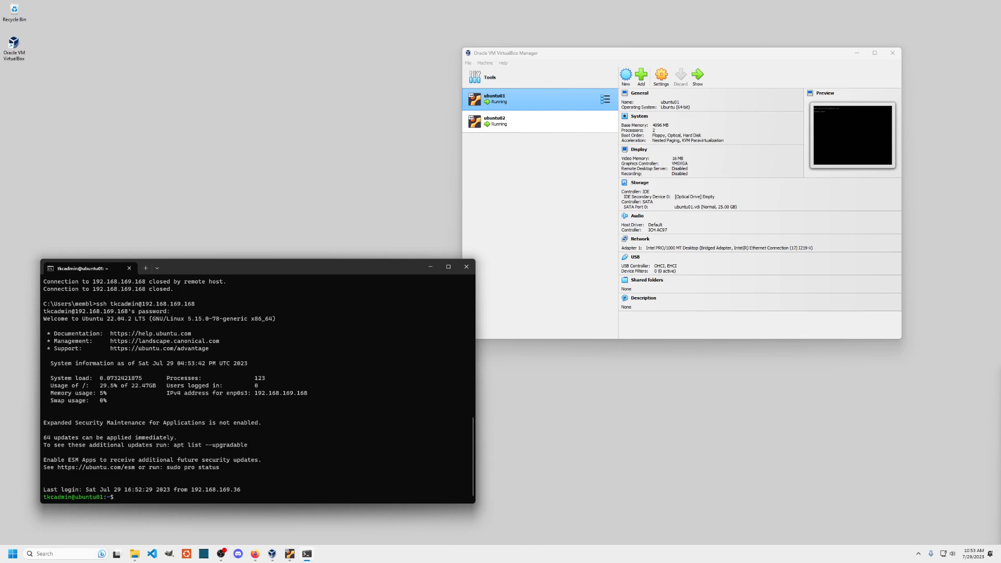
type("sudo apt update")
- Run sudo apt update on ubuntu01, re-entering the sudo password after a rejection
key("Return")
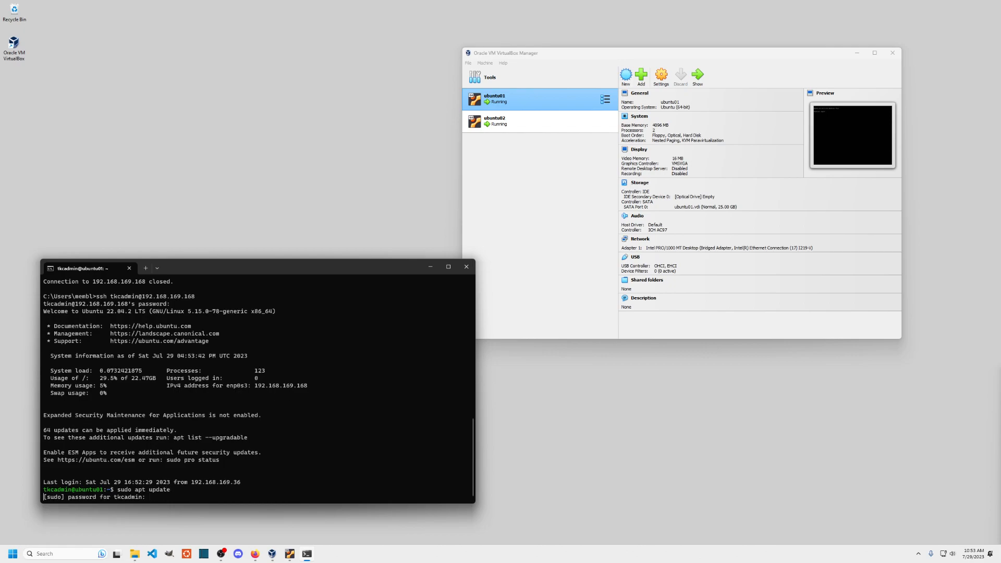
key("Return")
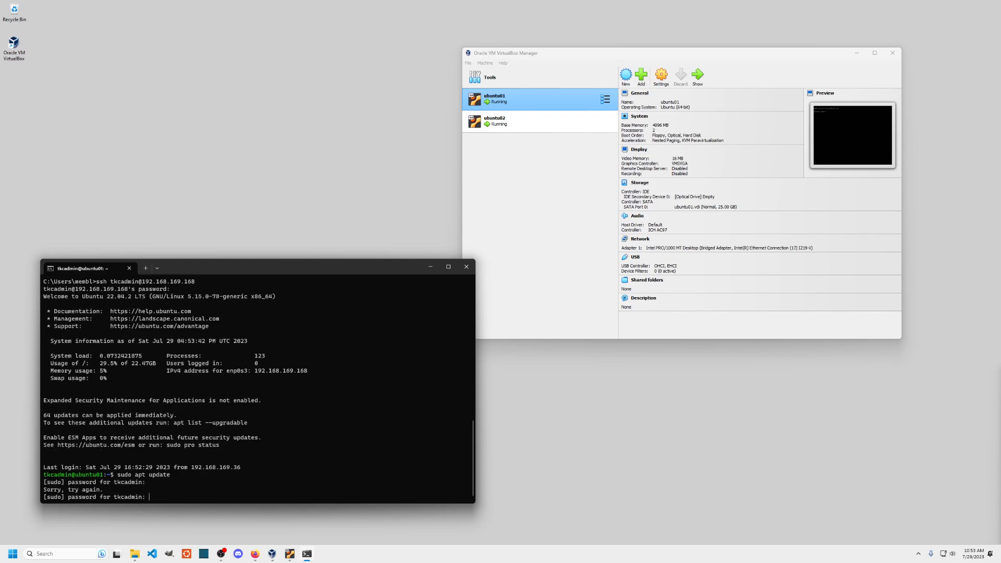
key("Return")
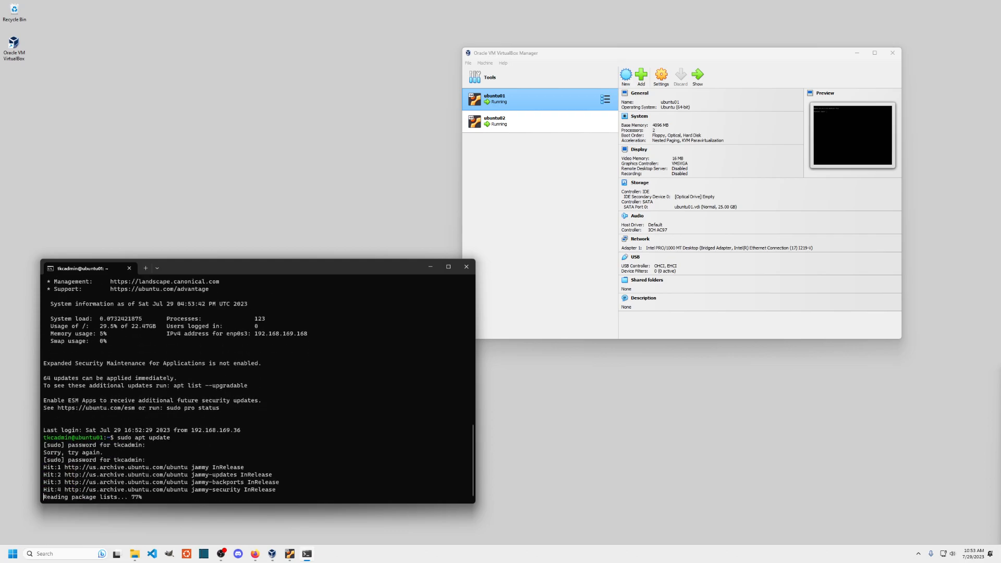
- Run sudo apt upgrade, fixing the 'upgraded' typo, and confirm the 64 package upgrades with y
key("Up")
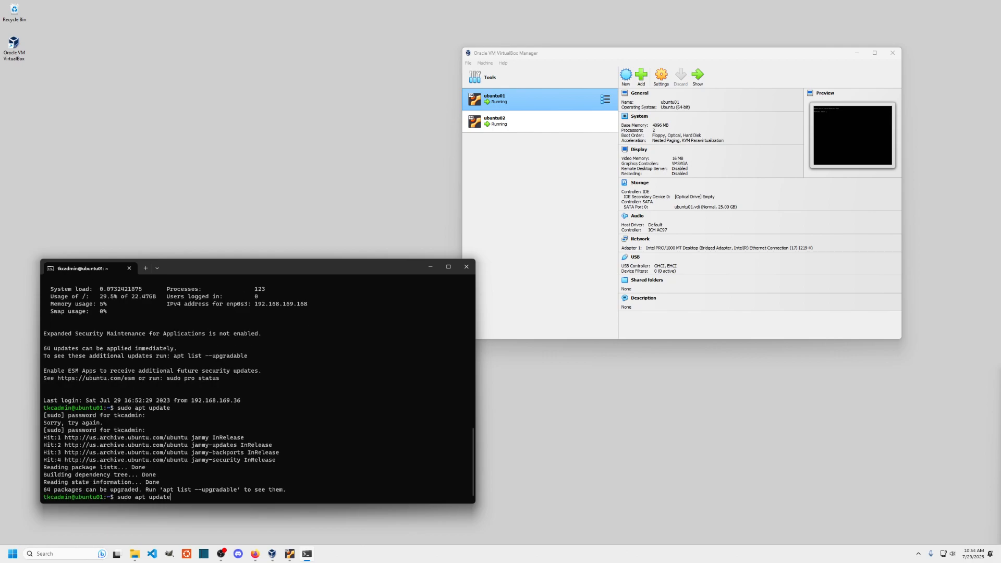
key("BackSpace")
key("BackSpace")
key("BackSpace")
key("BackSpace")
key("BackSpace")
key("BackSpace")
type("upgraded")
key("Return")
key("Up")
key("BackSpace")
key("Return")
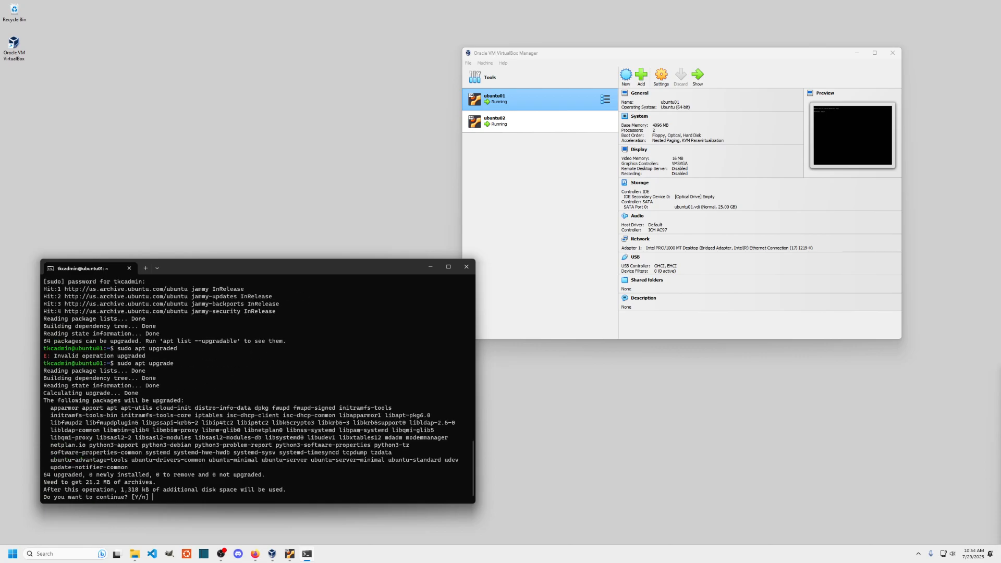
type("y")
key("Return")
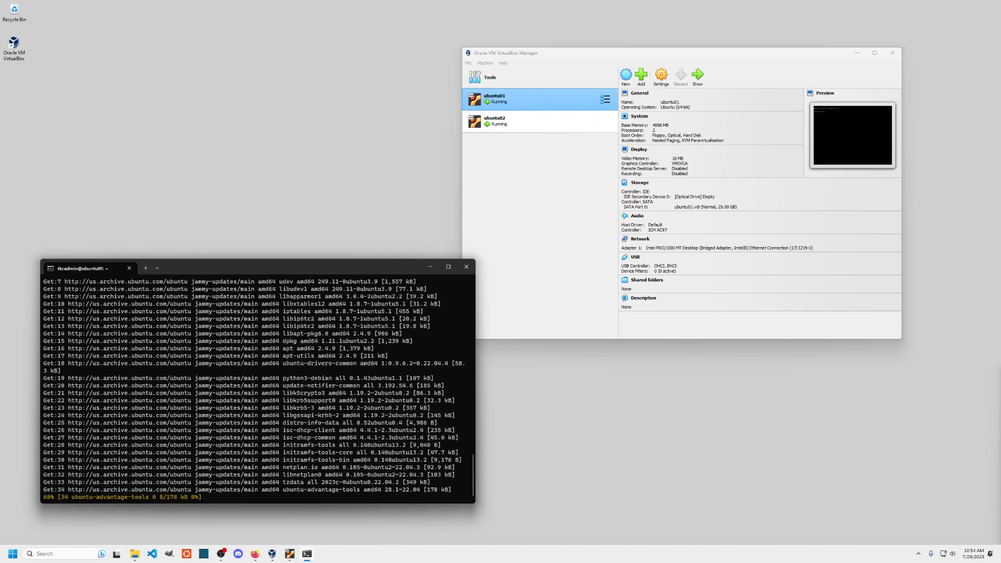
- Rearrange the terminal and Manager, restore ubuntu02, and let it continue booting the installed system
left_click_drag(346, 262, 325, 45)
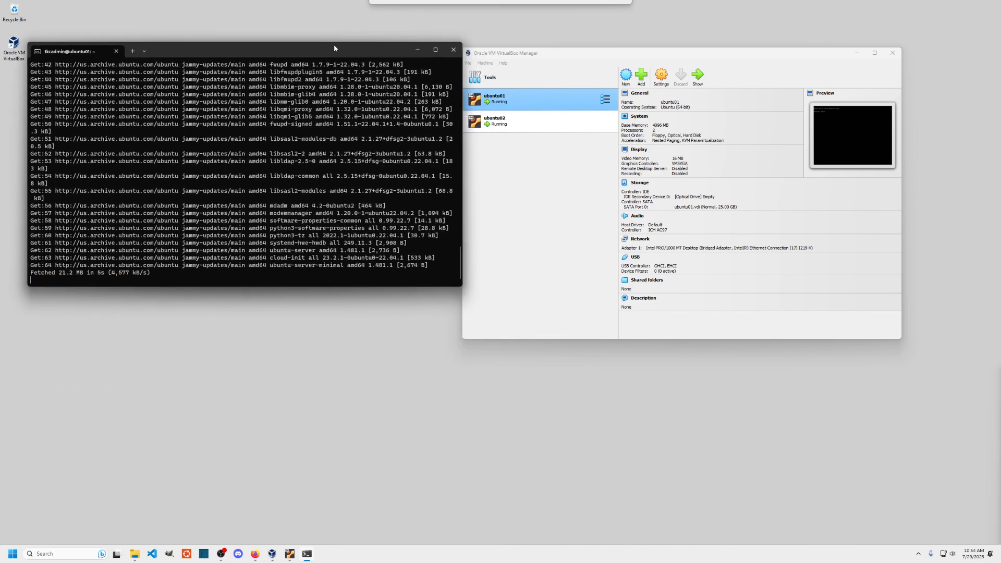
left_click_drag(583, 46, 603, 43)
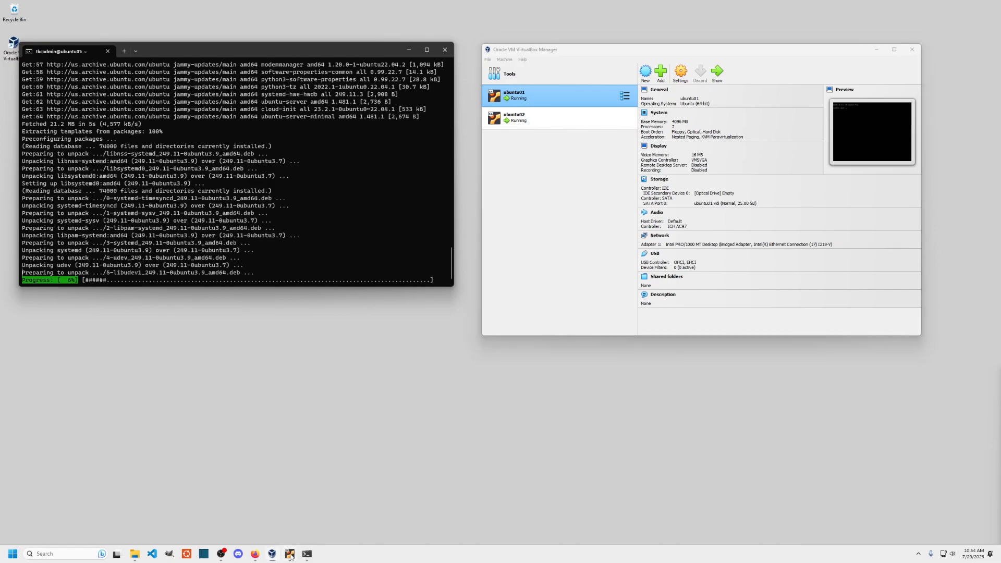
left_click(290, 554)
left_click_drag(313, 203, 374, 208)
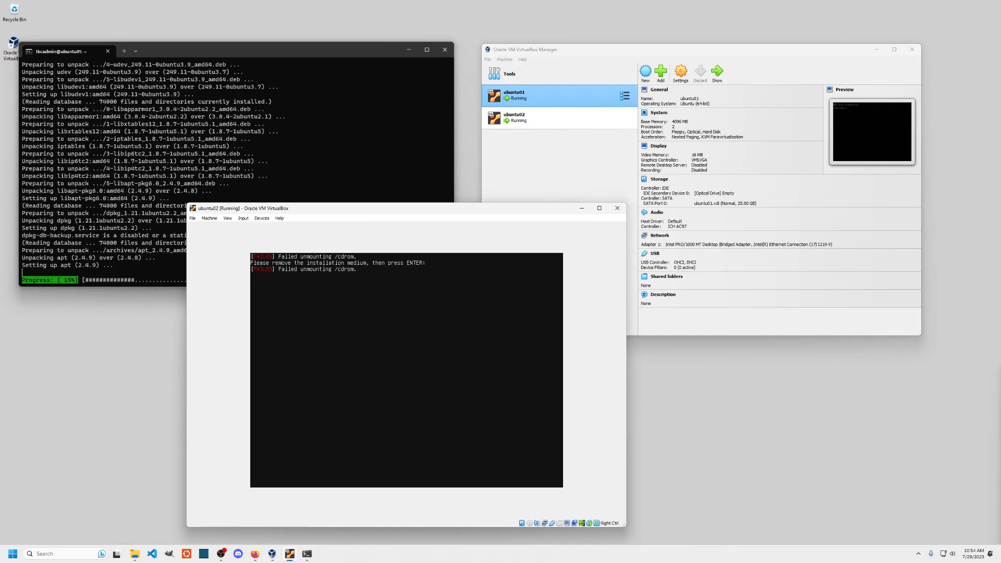
key("Return")
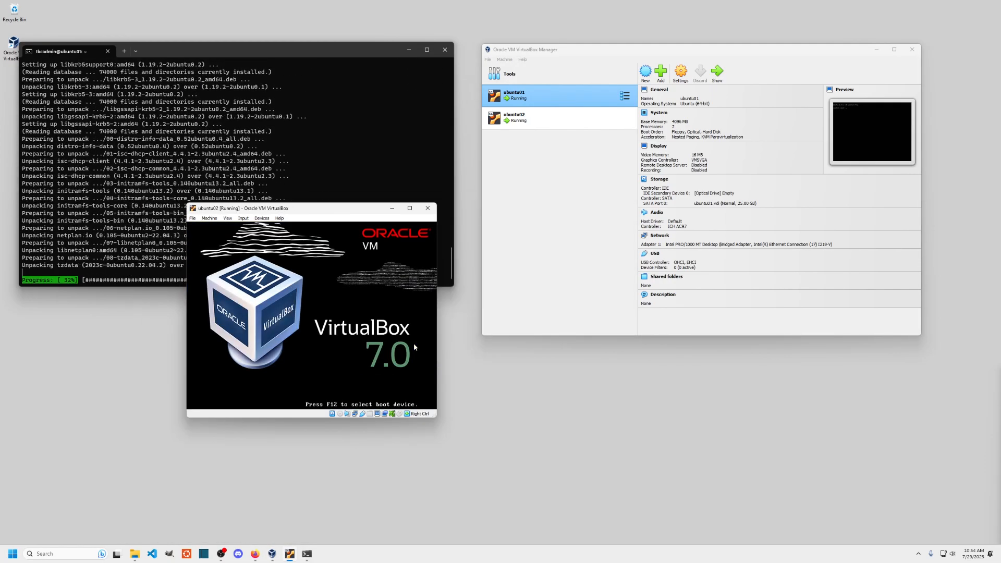
- Bring up ubuntu02's Devices > Network options
left_click_drag(312, 211, 434, 207)
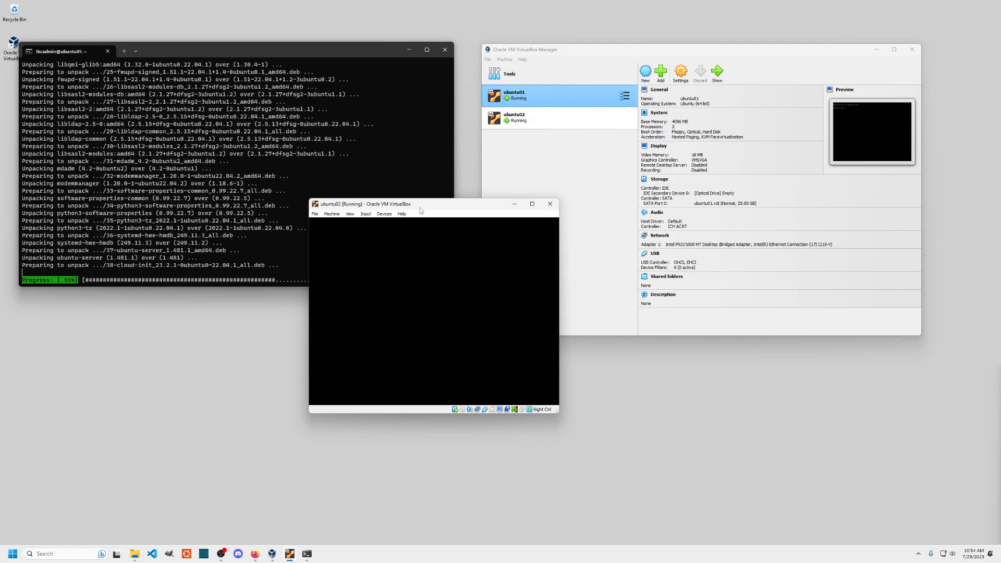
left_click(386, 215)
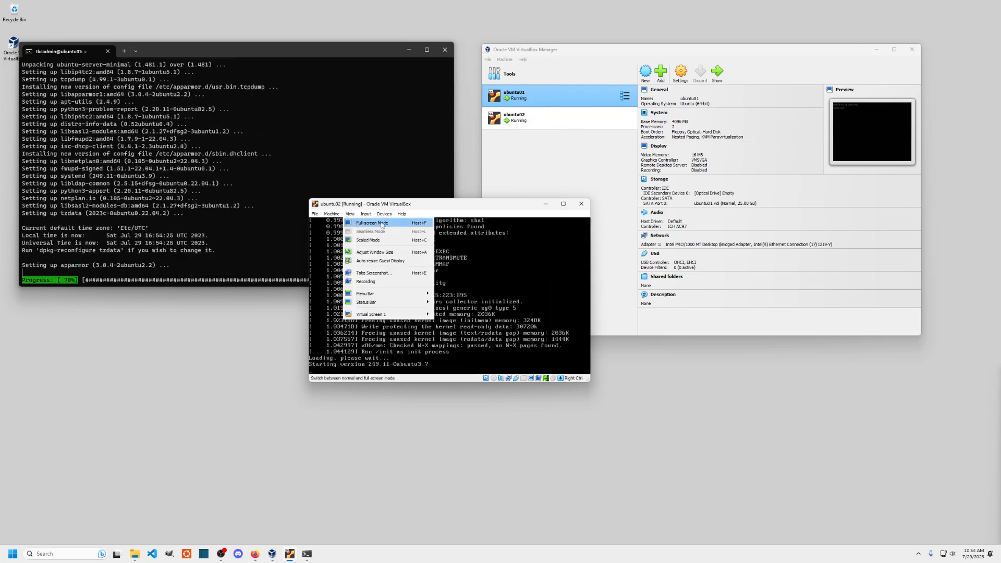
mouse_move(417, 240)
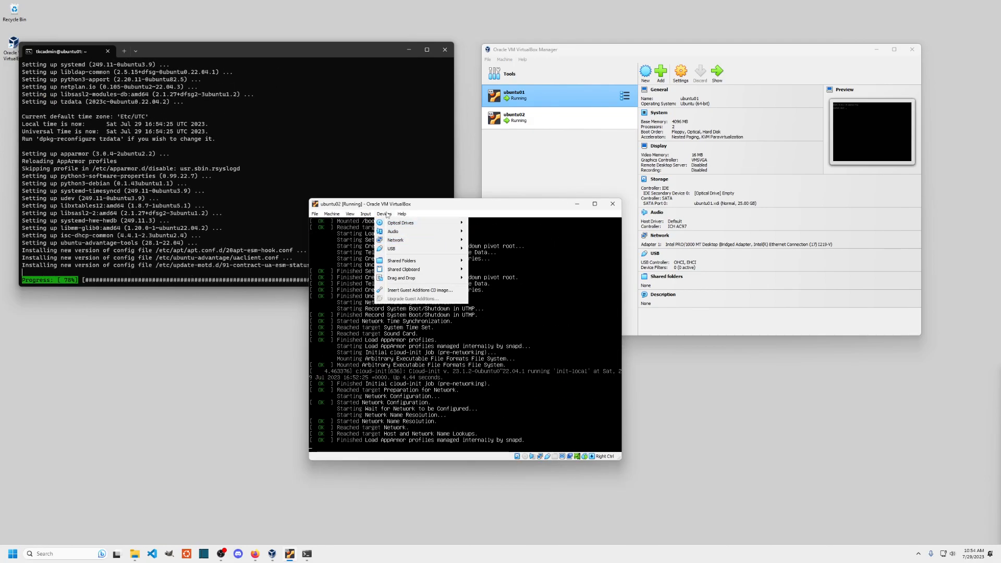
- Switch ubuntu02's adapter from NAT to Bridged Adapter on the Intel Ethernet connection
left_click(495, 239)
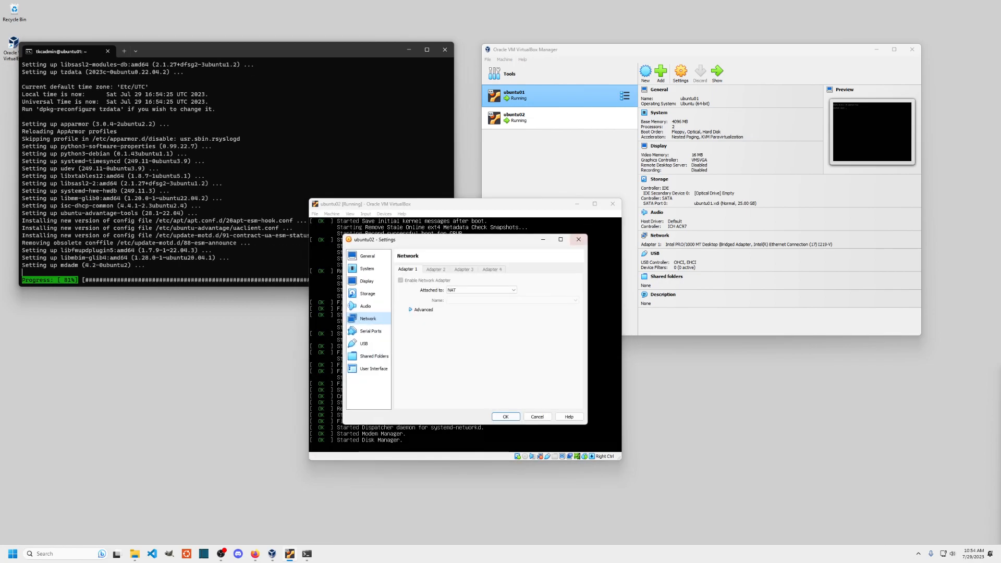
left_click(477, 290)
left_click(480, 327)
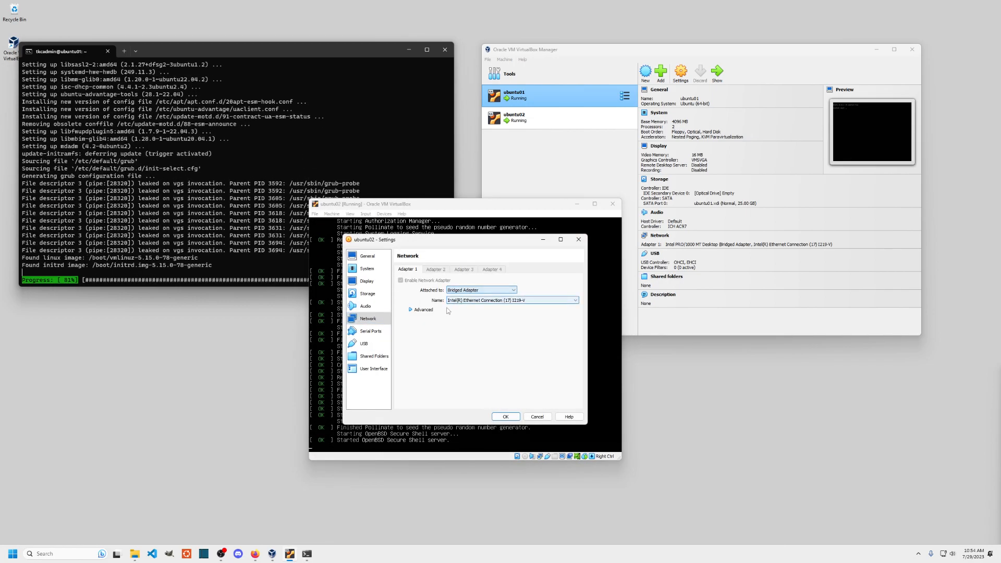
left_click(505, 417)
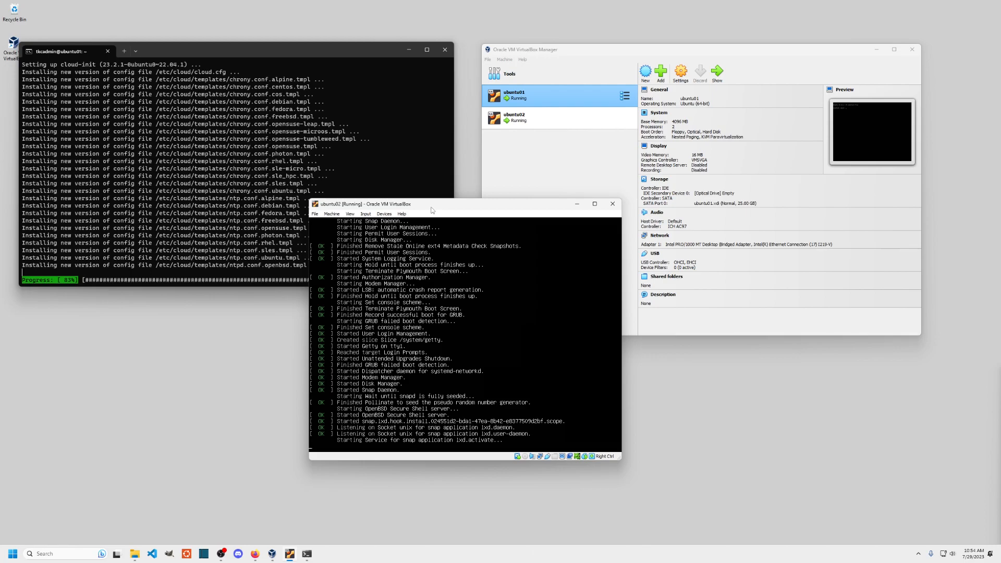
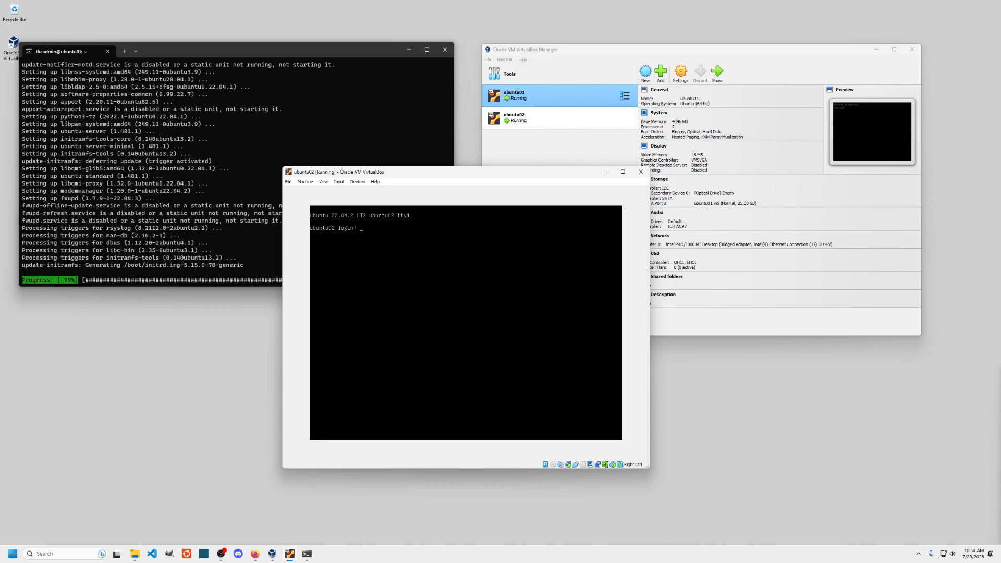
- Log into the ubuntu02 console with the admin username and password, reaching the Ubuntu 22.04.2 welcome screen
type("mn")
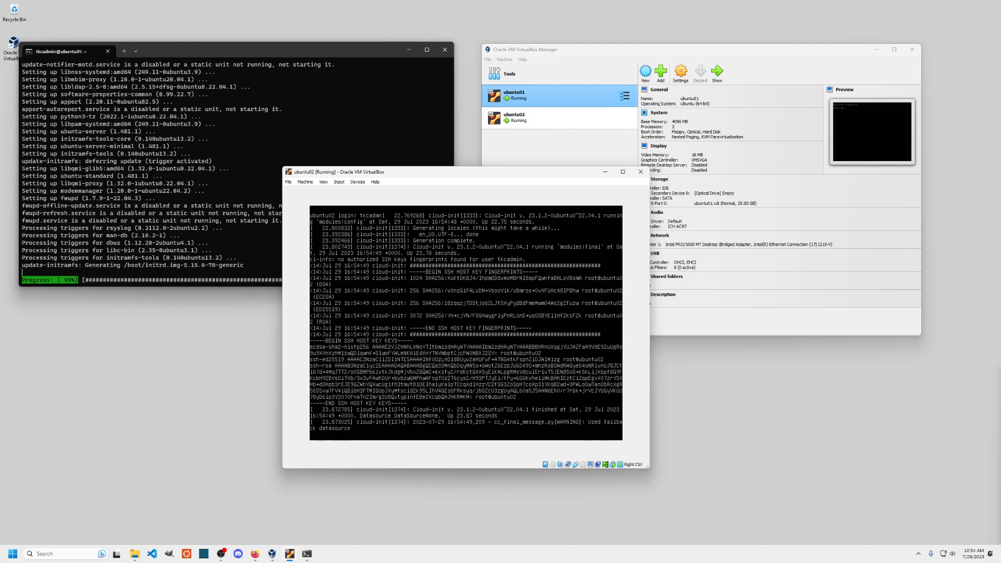
key("Return")
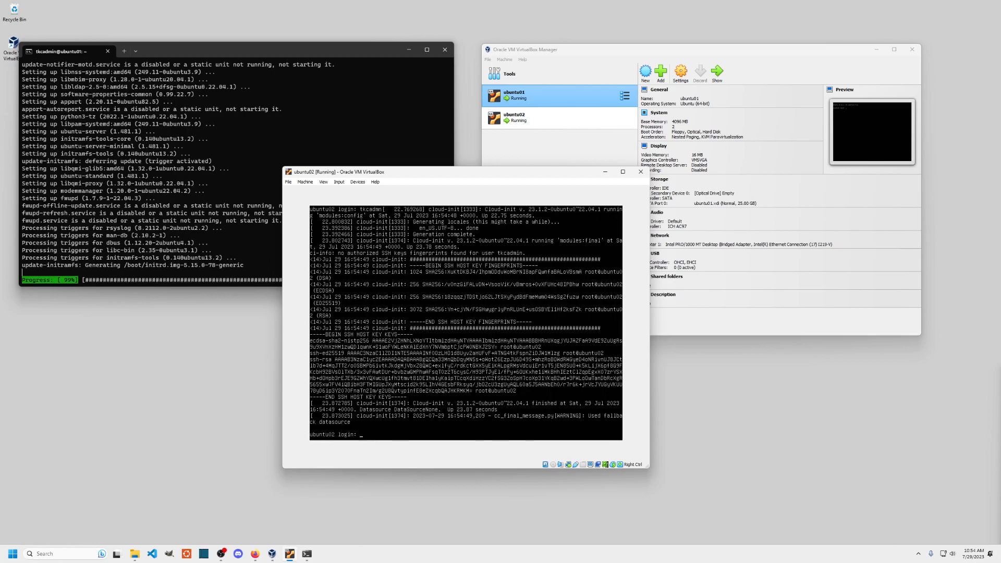
type("tkcadmin")
key("Return")
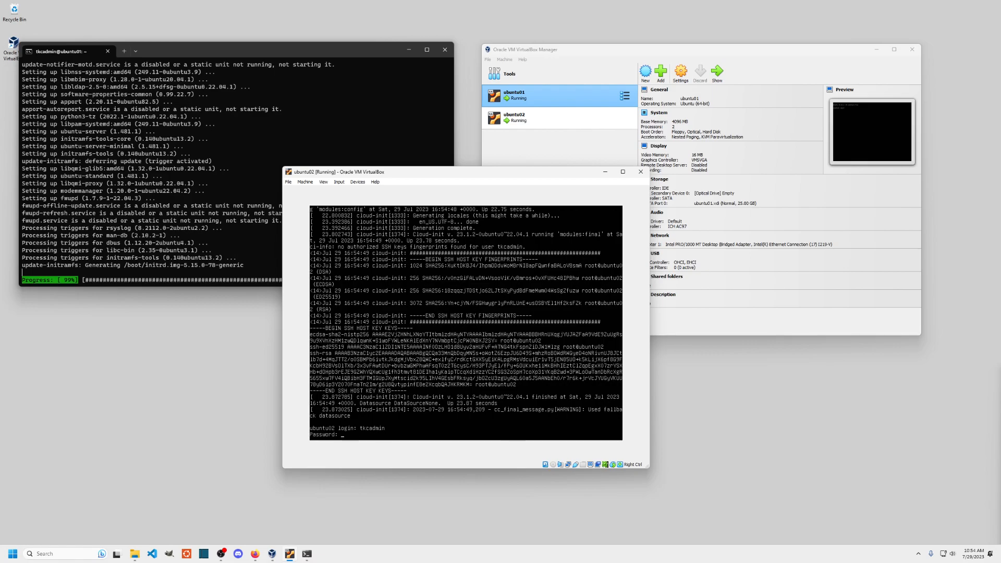
key("Return")
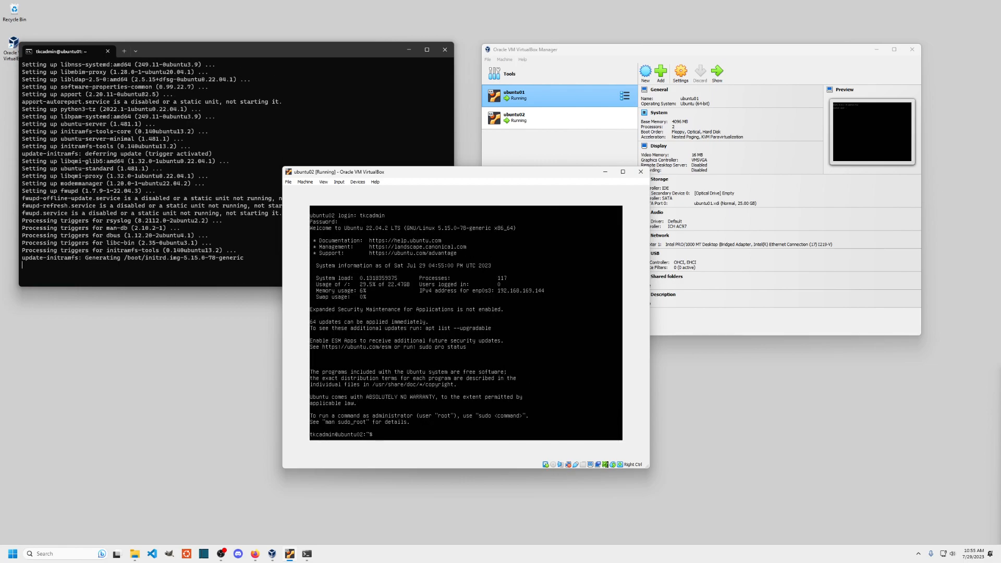
- Fix the typed command and run sudo apt update on ubuntu02
key("BackSpace")
key("BackSpace")
key("BackSpace")
type("t update")
key("Home")
type("sudo")
key("Return")
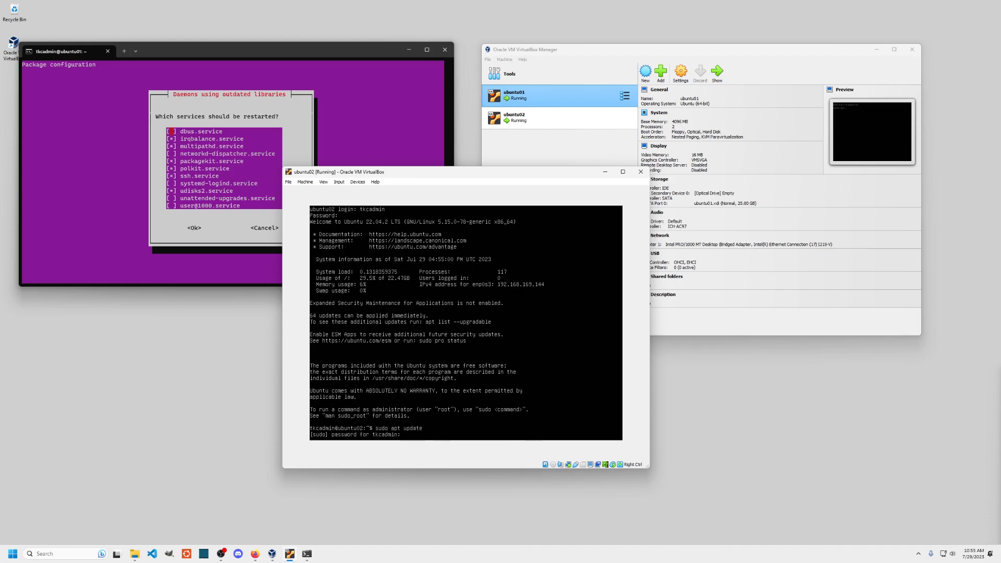
key("Return")
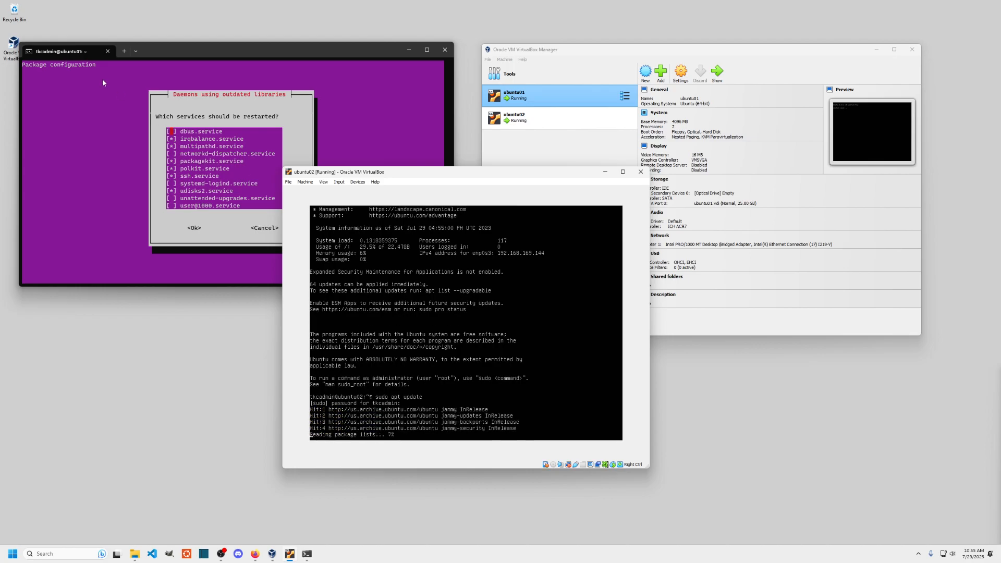
- Confirm ubuntu01's service-restart dialog, then reboot ubuntu01 with sudo reboot
left_click(92, 121)
key("Down")
key("Down")
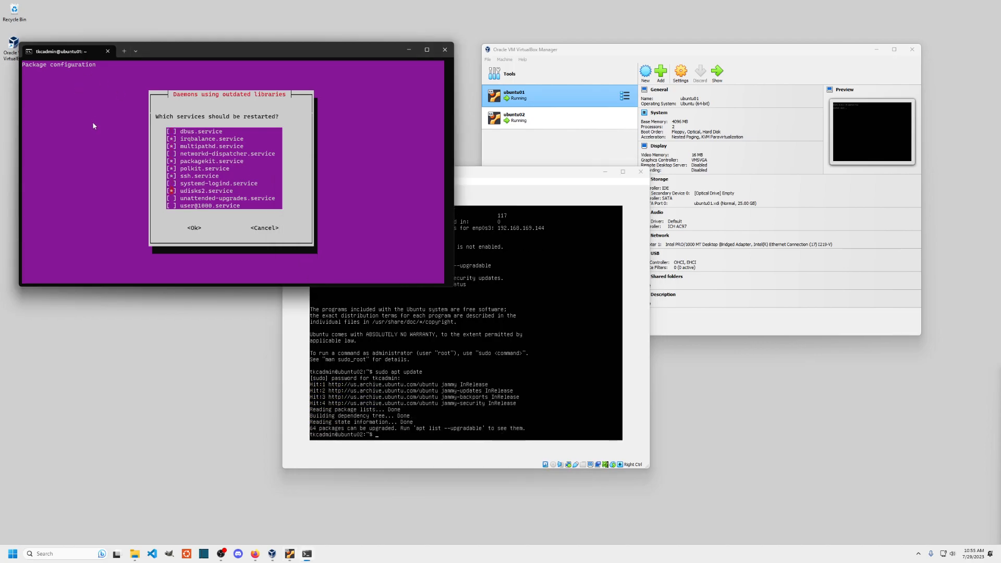
key("Tab")
key("Return")
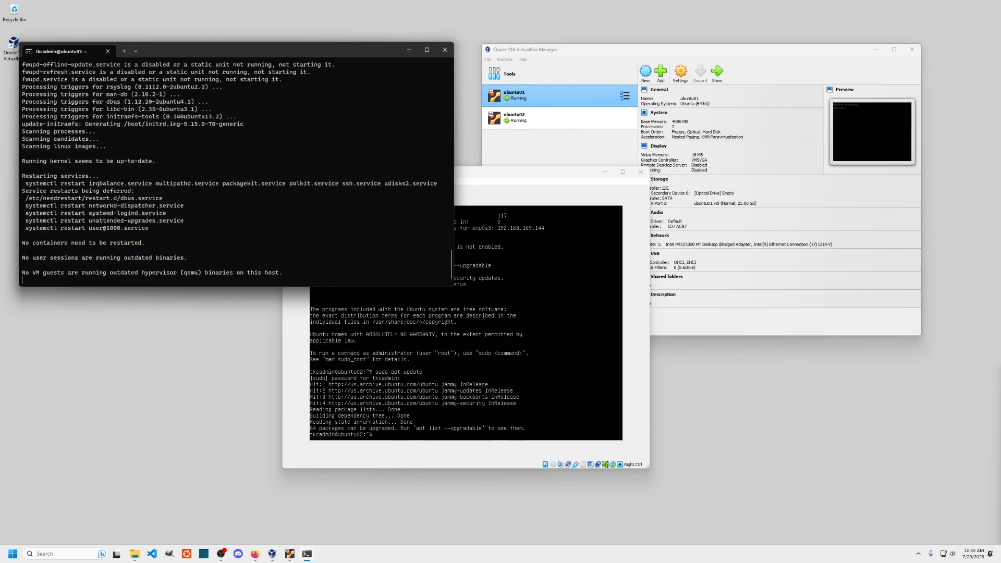
type("sudo reboot")
key("Return")
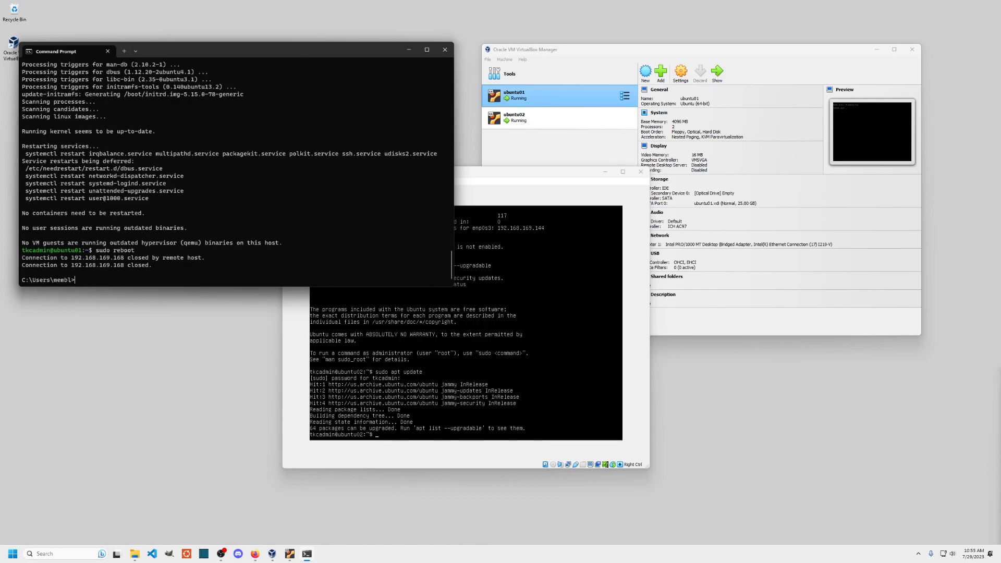
- Run sudo apt upgrade on ubuntu02 and answer y so the upgrades start installing
left_click(536, 171)
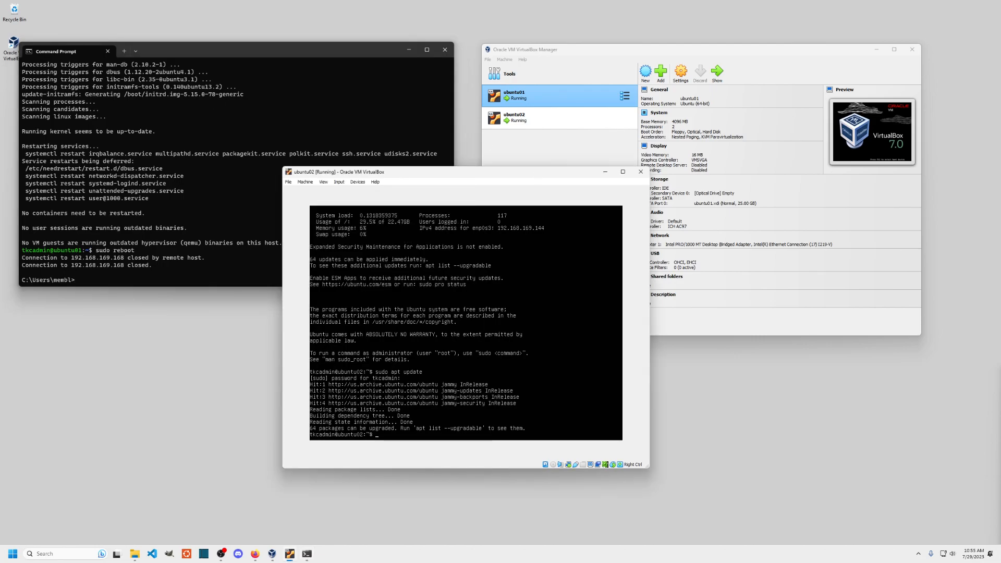
type("sudo apt")
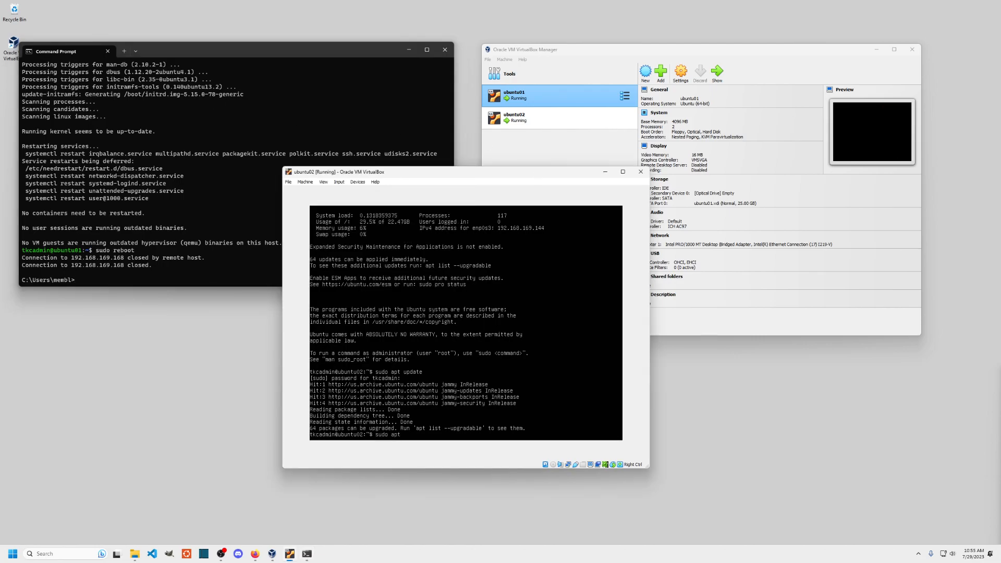
type(" upgrade")
key("Return")
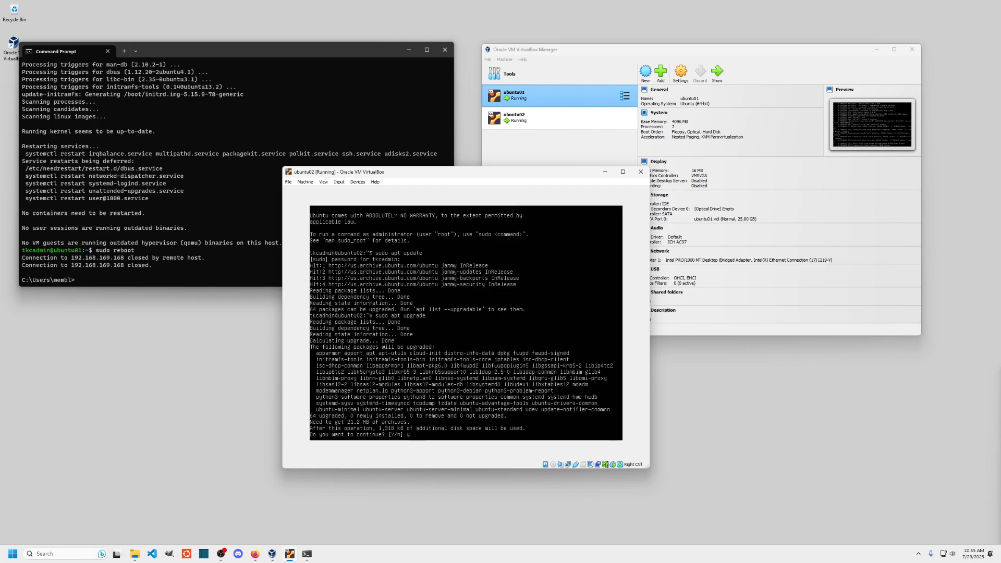
type("y")
key("Return")
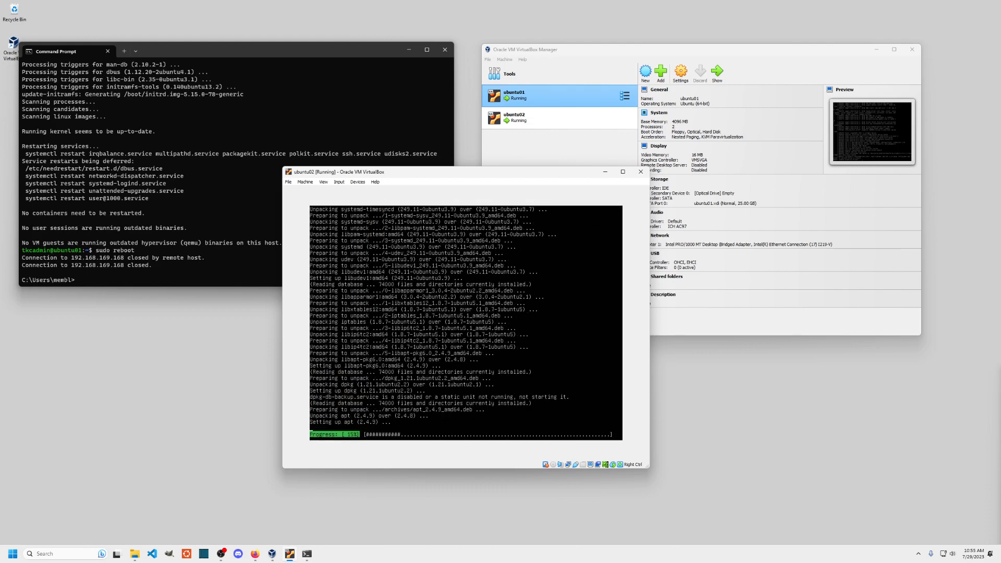
left_click(190, 82)
- Reconnect to ubuntu01 over SSH, run ip addr, and select its address 192.168.169.168
key("Up")
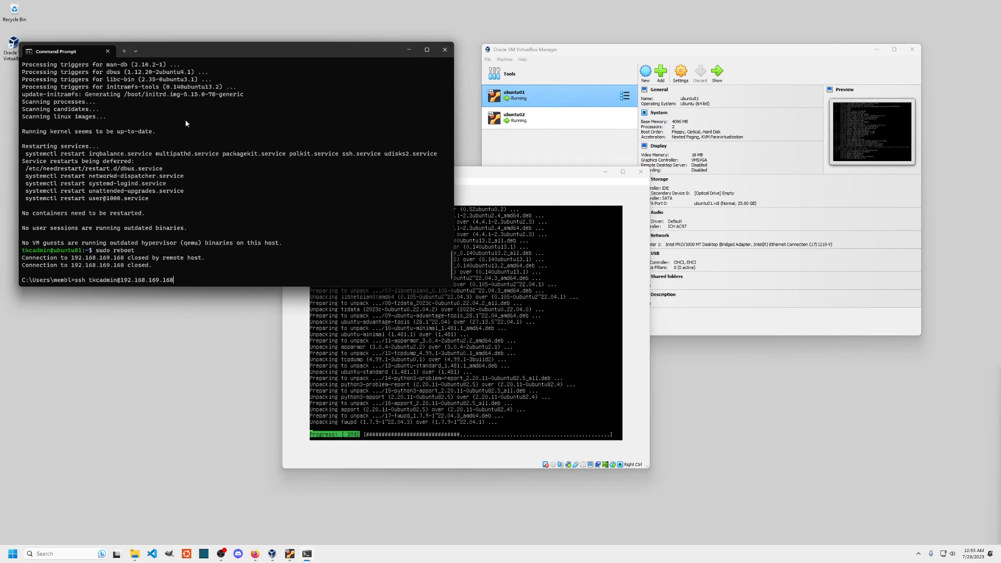
key("Return")
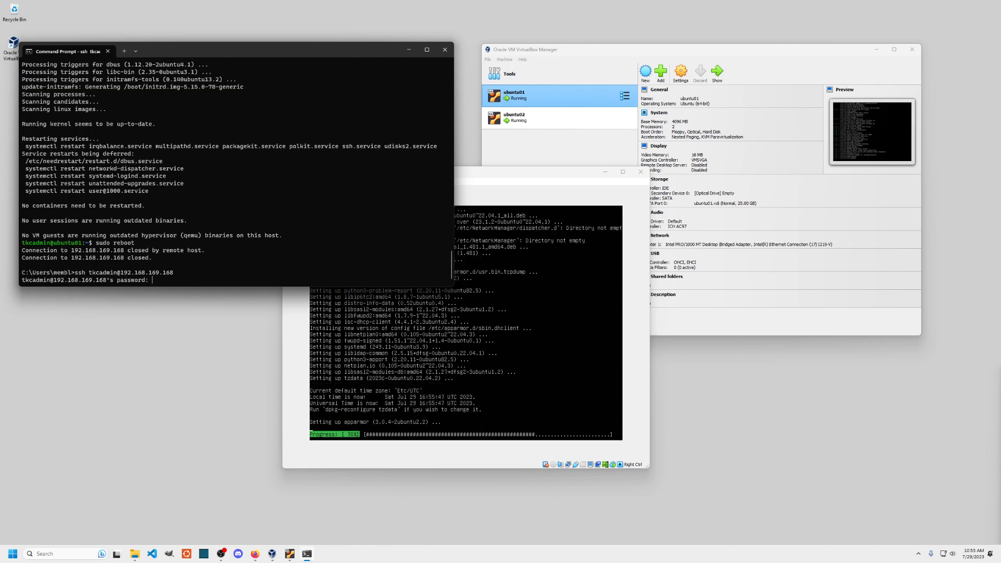
key("Return")
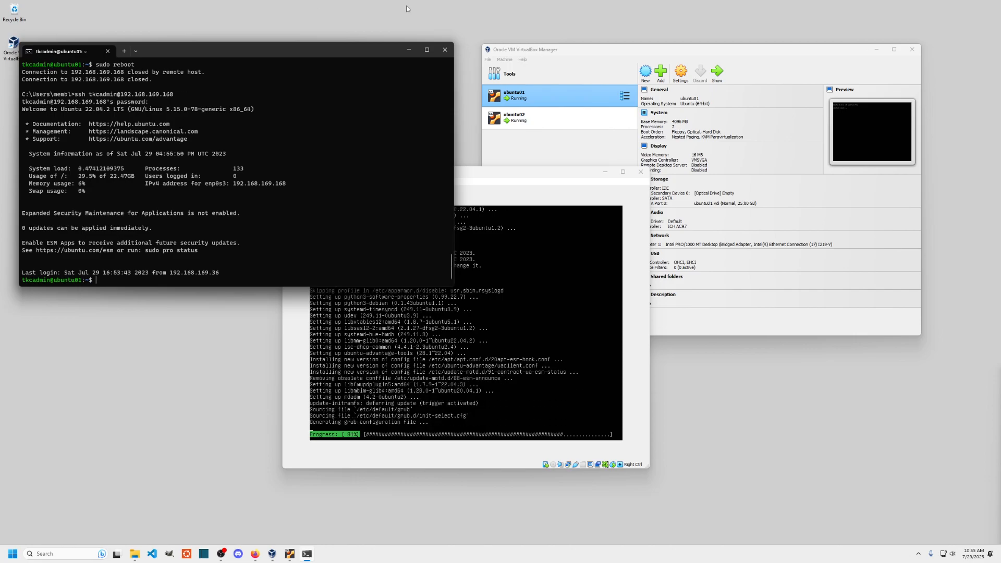
type("ip addr")
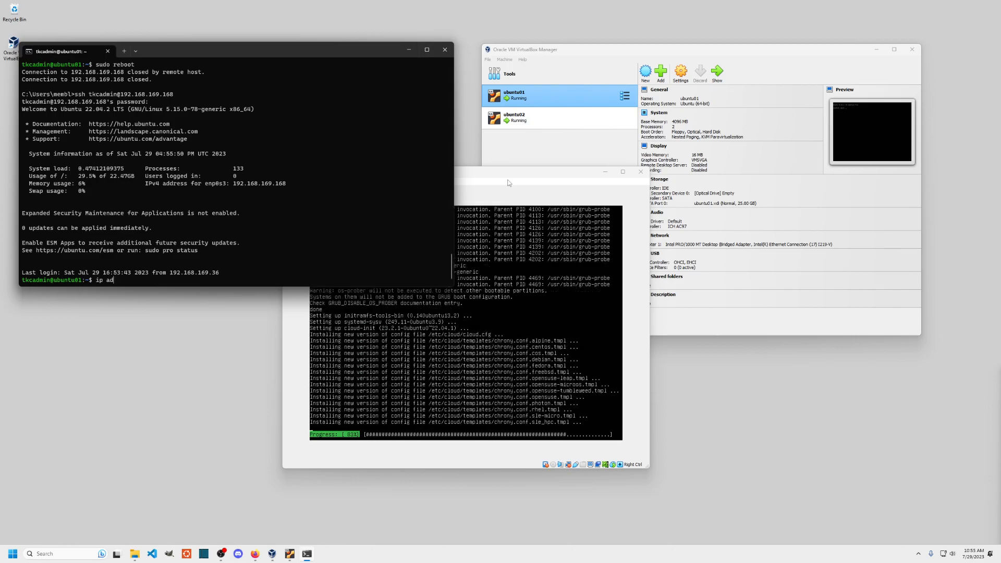
key("Return")
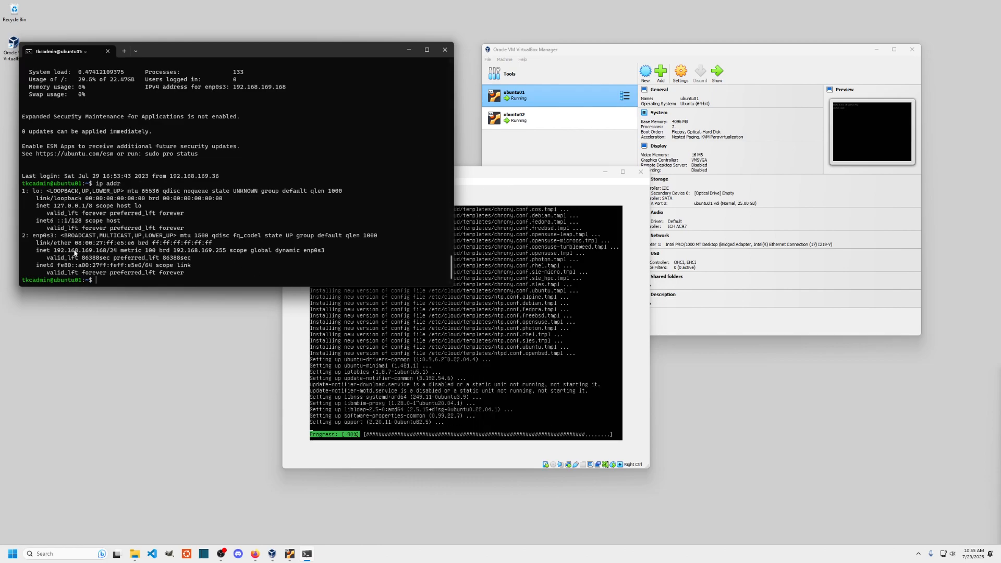
left_click_drag(54, 250, 106, 251)
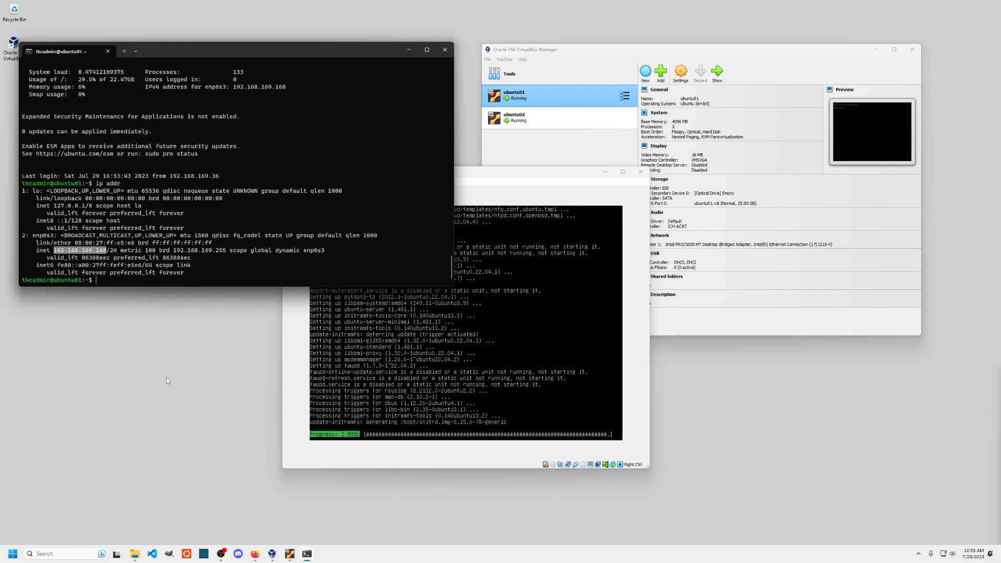
left_click(496, 172)
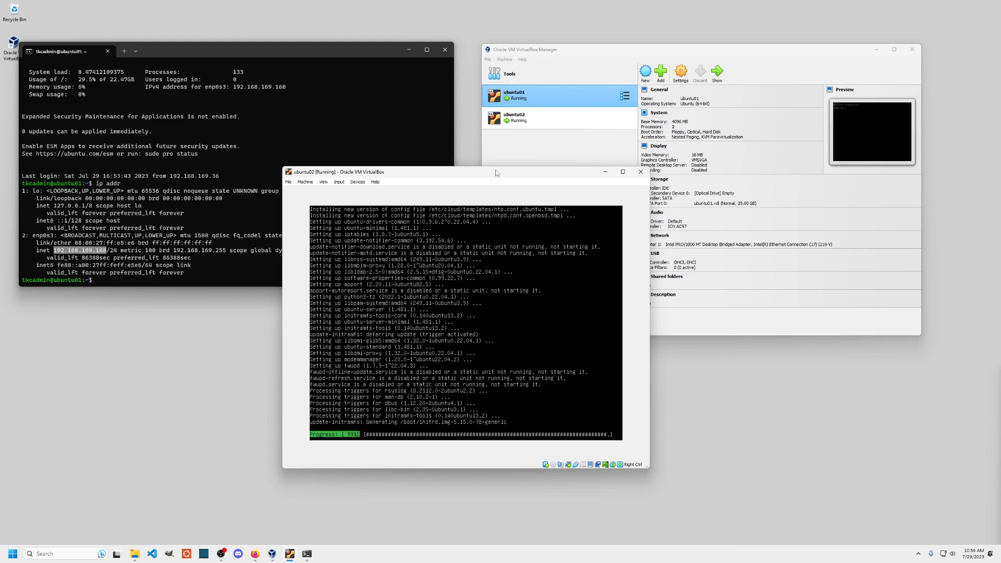
- Rearrange the windows and review ubuntu01's General settings: Advanced, Description and Disk Encryption
left_click_drag(496, 170, 404, 209)
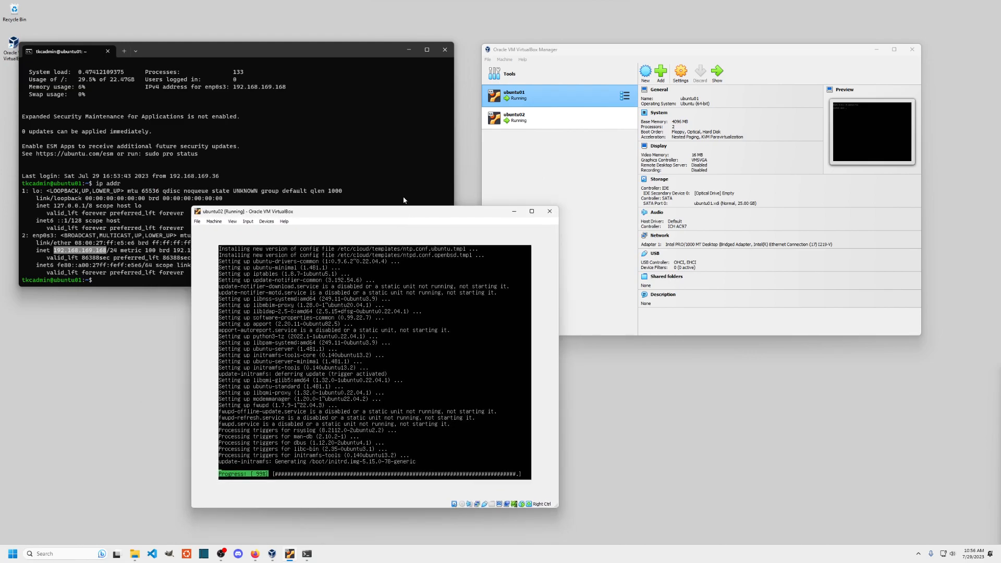
left_click_drag(612, 50, 640, 45)
right_click(599, 85)
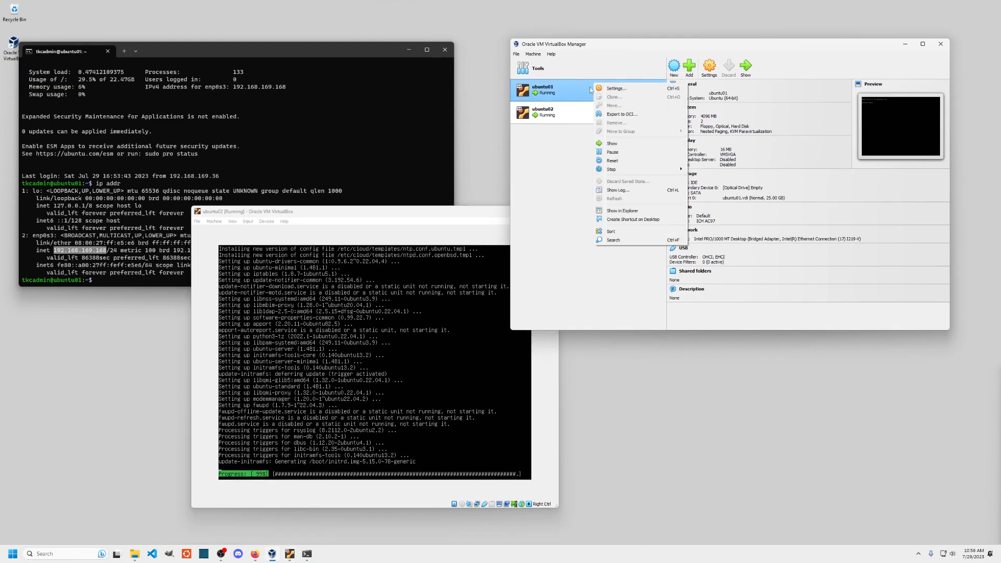
left_click(623, 91)
left_click(691, 124)
left_click(720, 124)
left_click(766, 126)
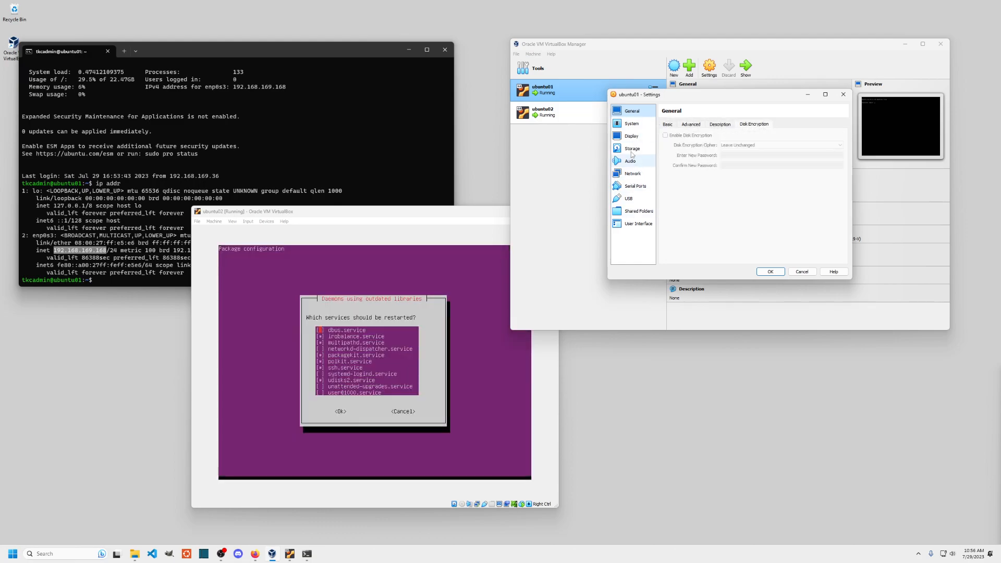
- Review ubuntu01's System processor and acceleration settings, close them unchanged, and bring ubuntu02's console forward
left_click(631, 124)
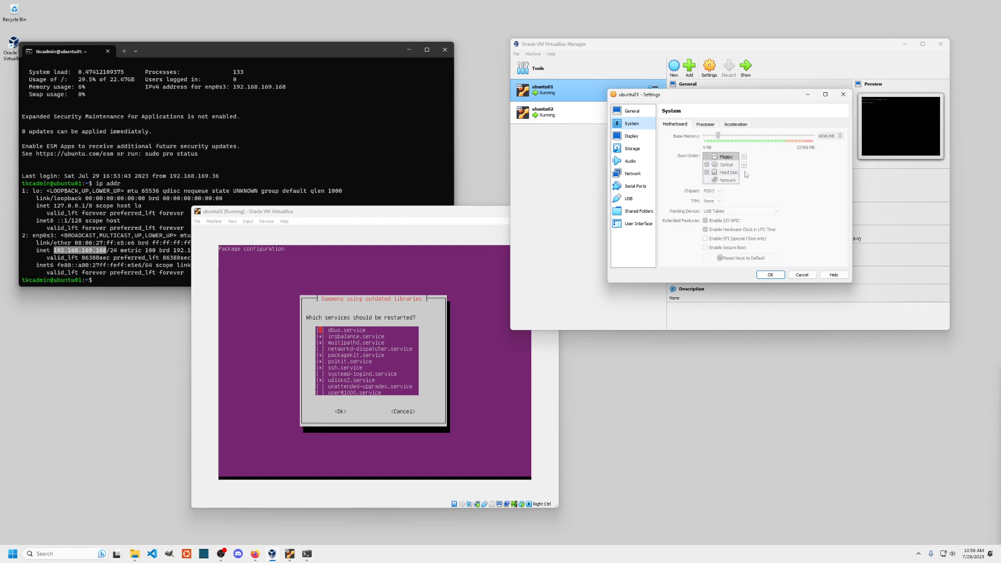
left_click(705, 125)
left_click(736, 125)
left_click(802, 274)
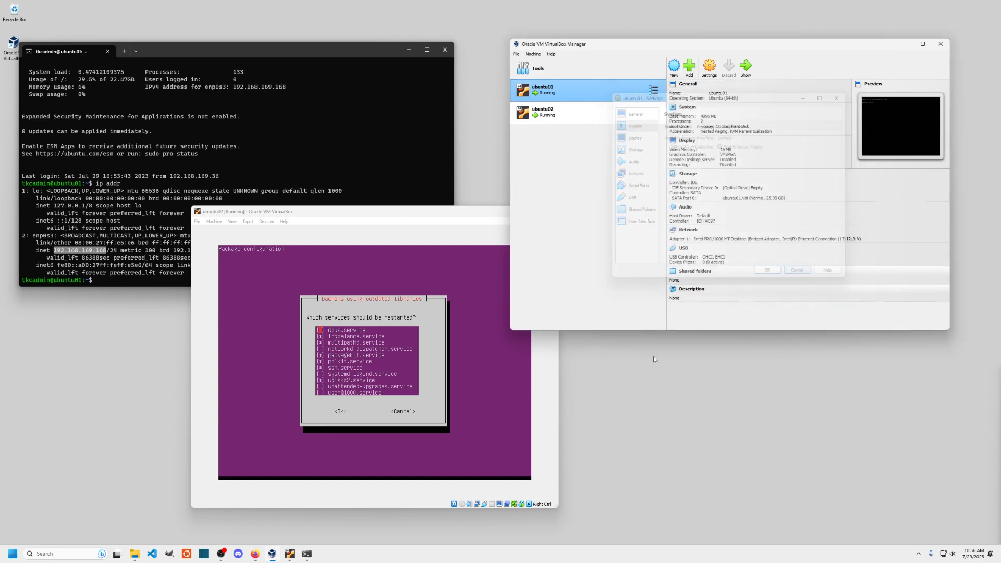
left_click(405, 210)
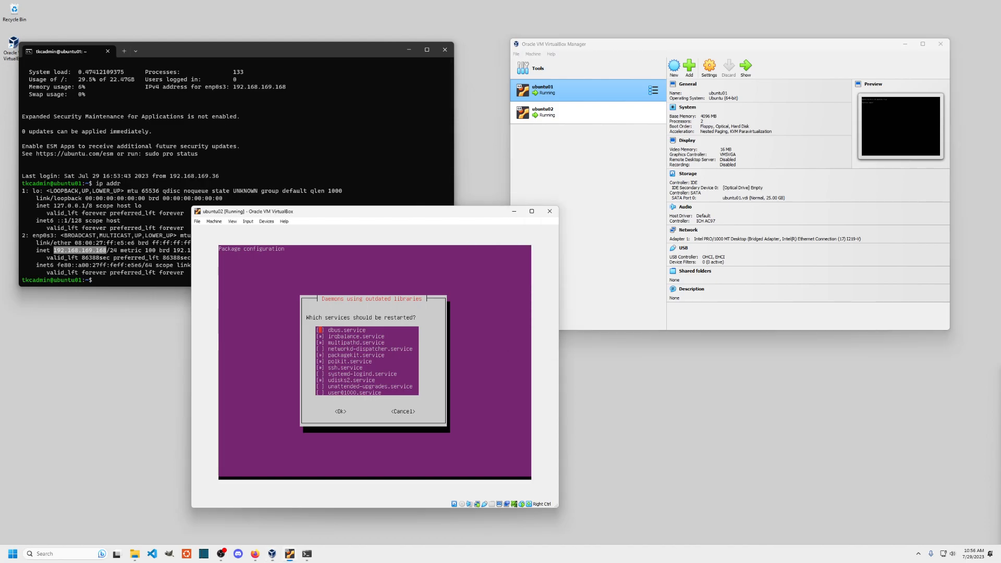
- Confirm restarting ubuntu02's outdated services, then power it off with shutdown -h -P now
key("Tab")
key("Return")
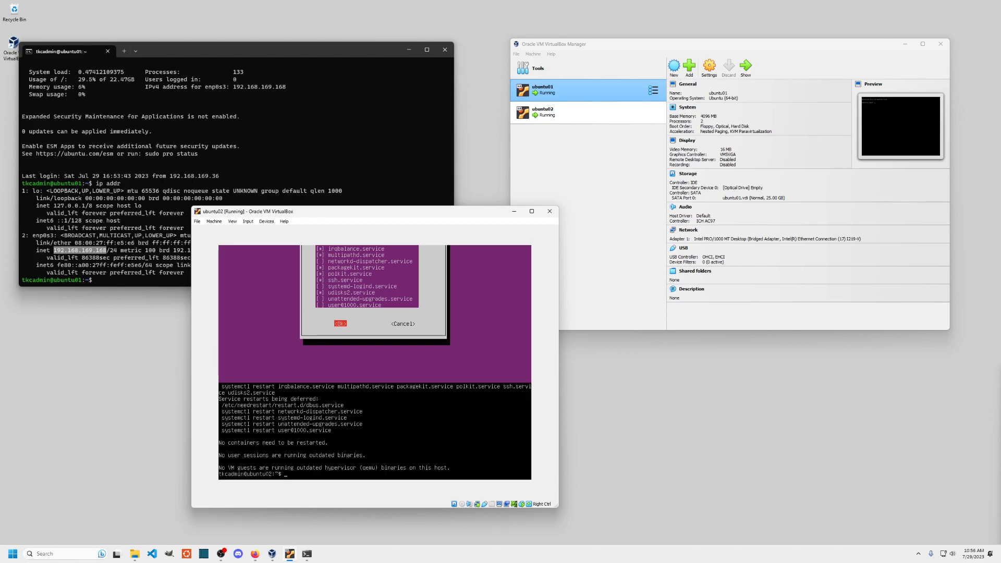
type("shutdown -h -P now")
key("Return")
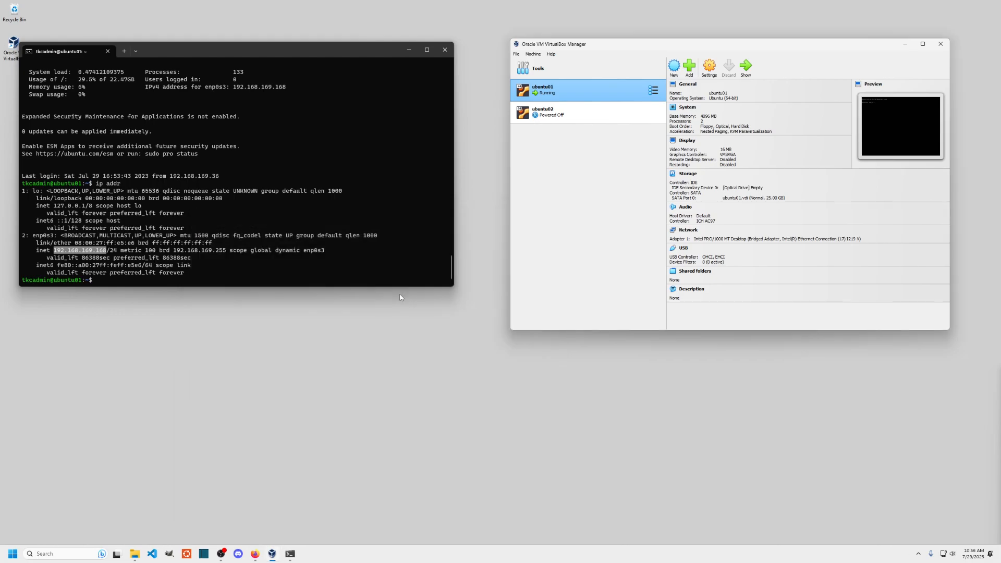
- Start ubuntu02 with Headless Start from its context menu
right_click(575, 115)
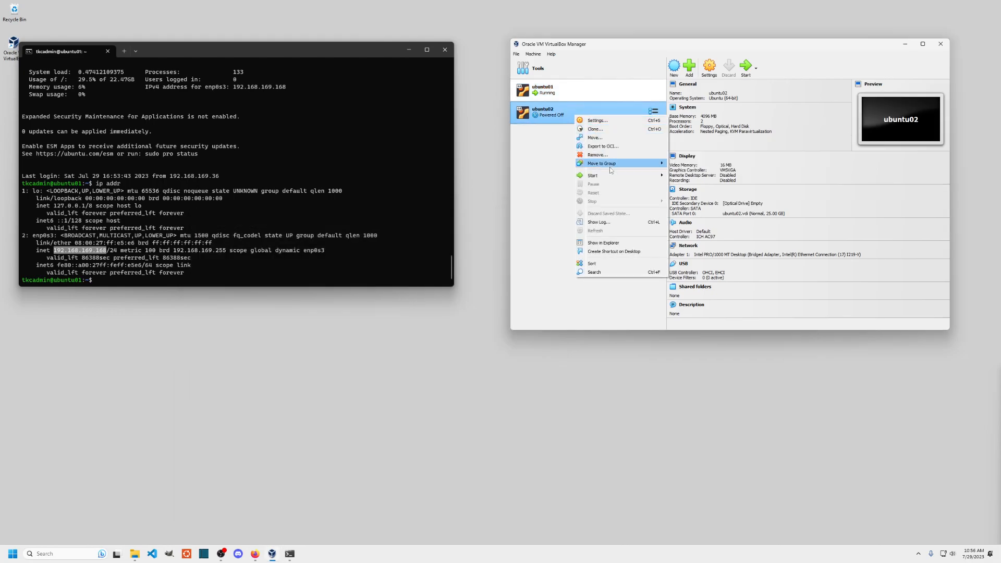
mouse_move(609, 174)
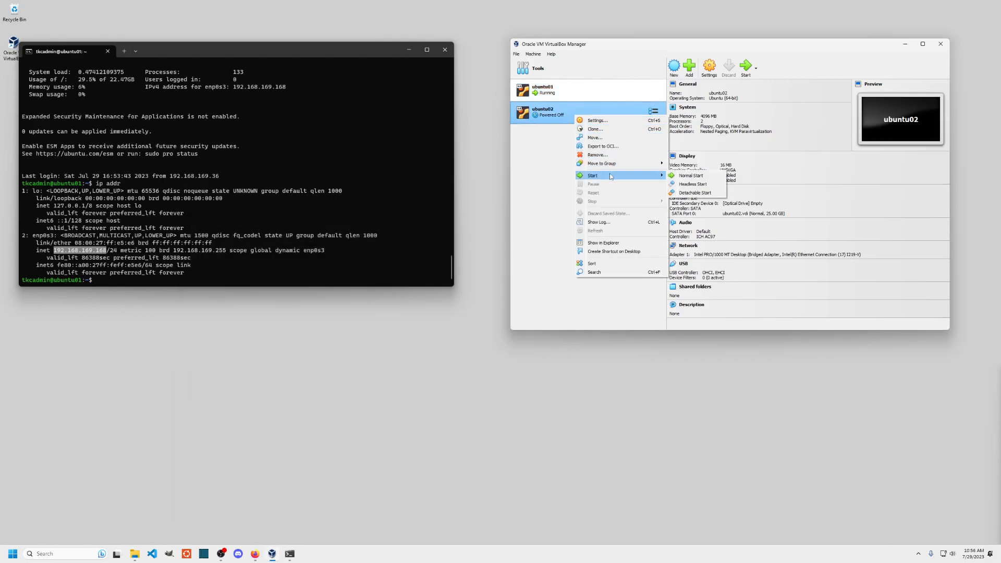
left_click(693, 186)
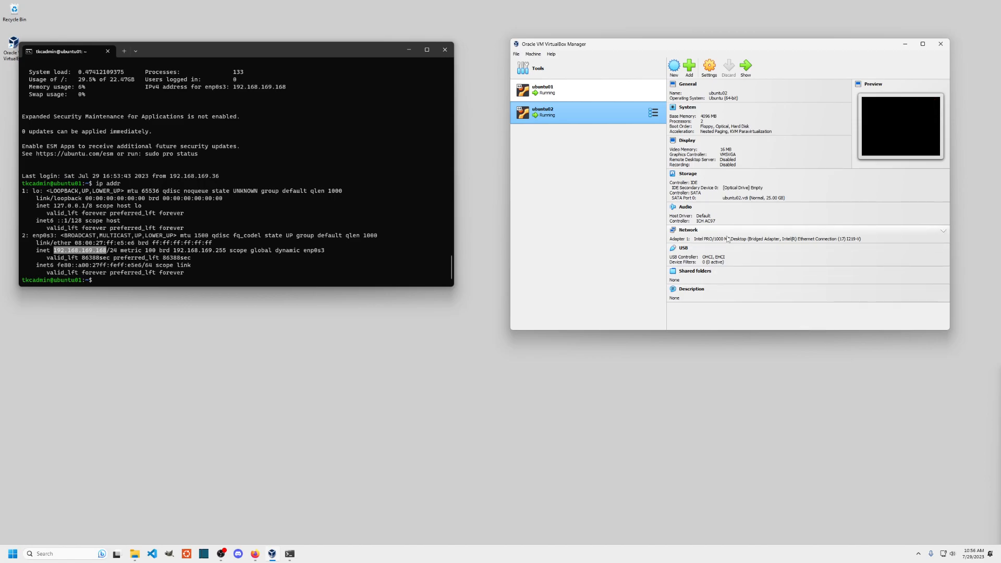
- Check ubuntu01's Bridged Adapter network settings and cancel without changes
left_click(944, 234)
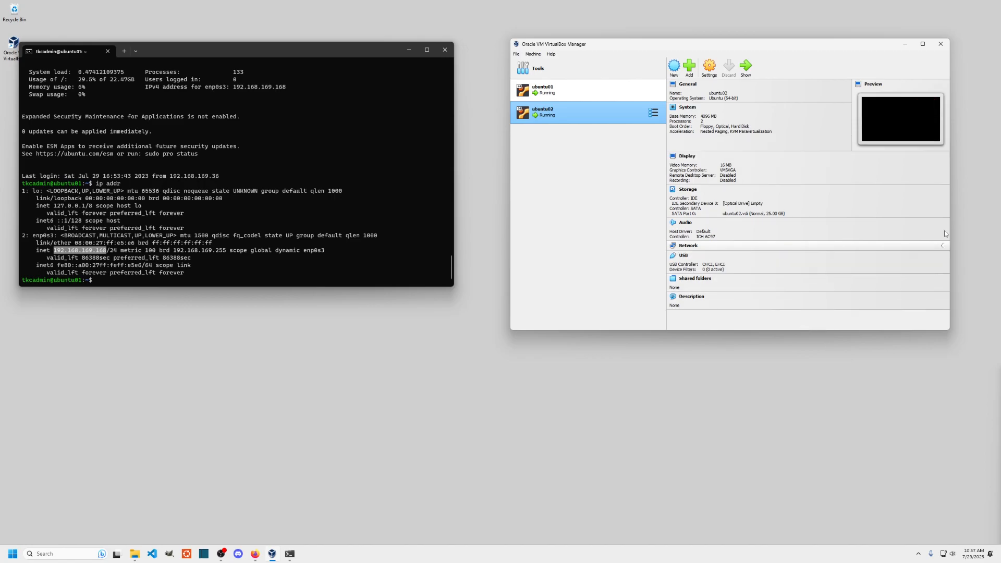
left_click(626, 91)
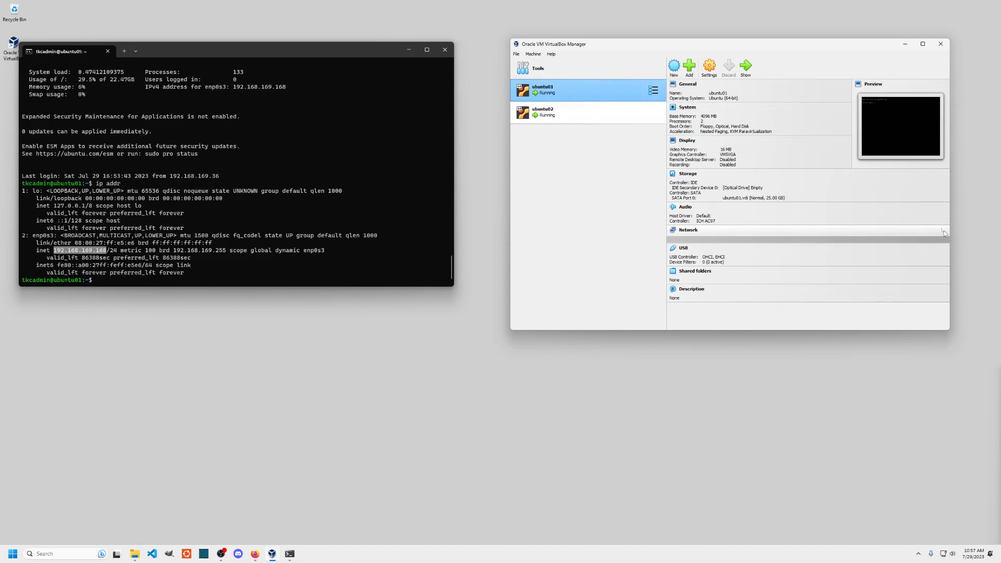
left_click(686, 233)
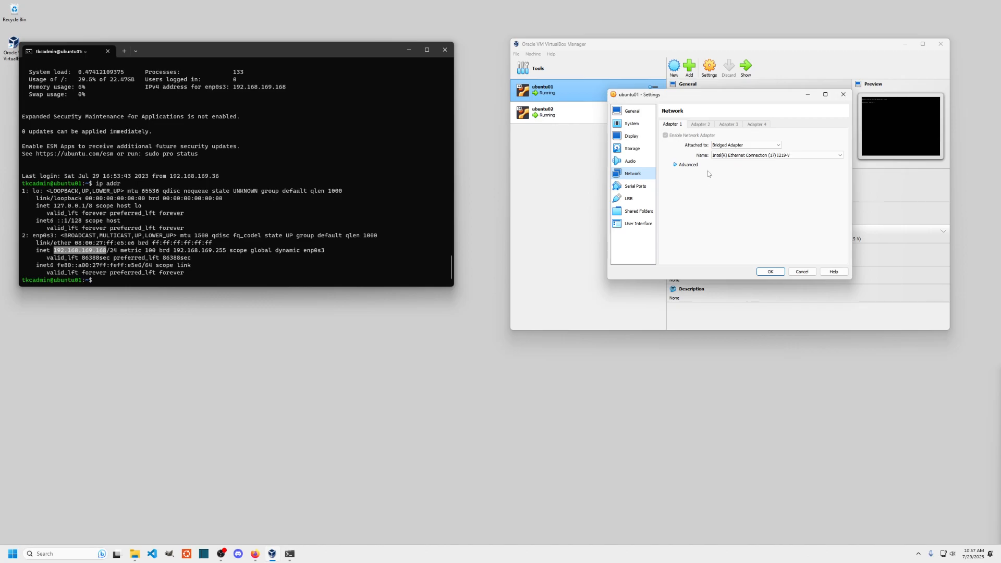
left_click(804, 273)
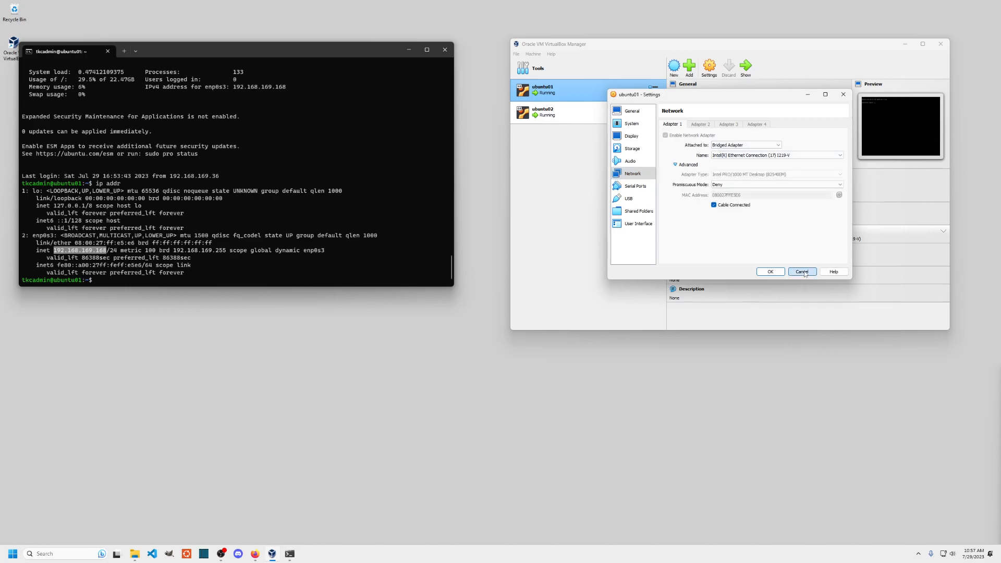
- Toggle ubuntu02's Preview, General and System detail sections, leaving General and System collapsed
left_click(611, 118)
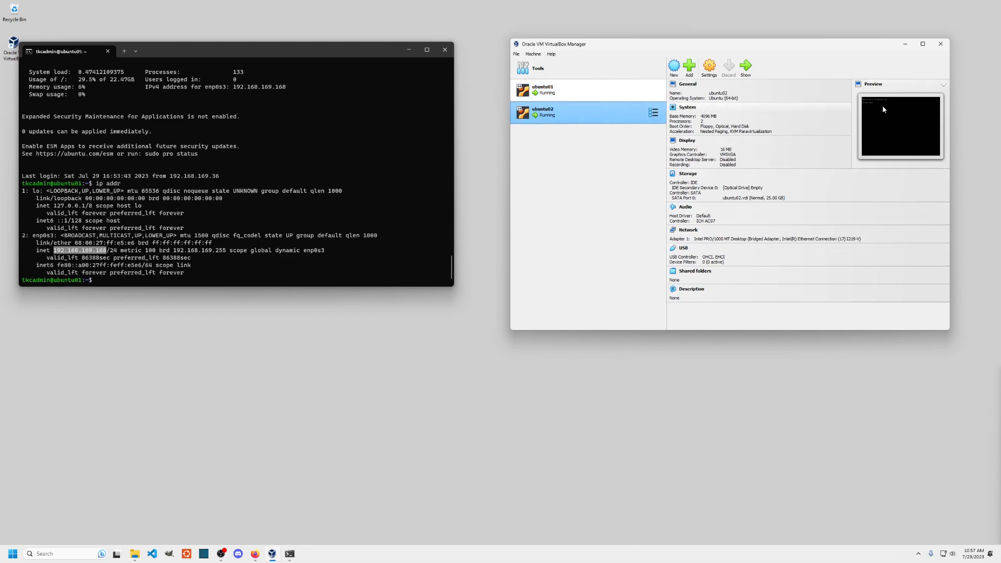
left_click(943, 85)
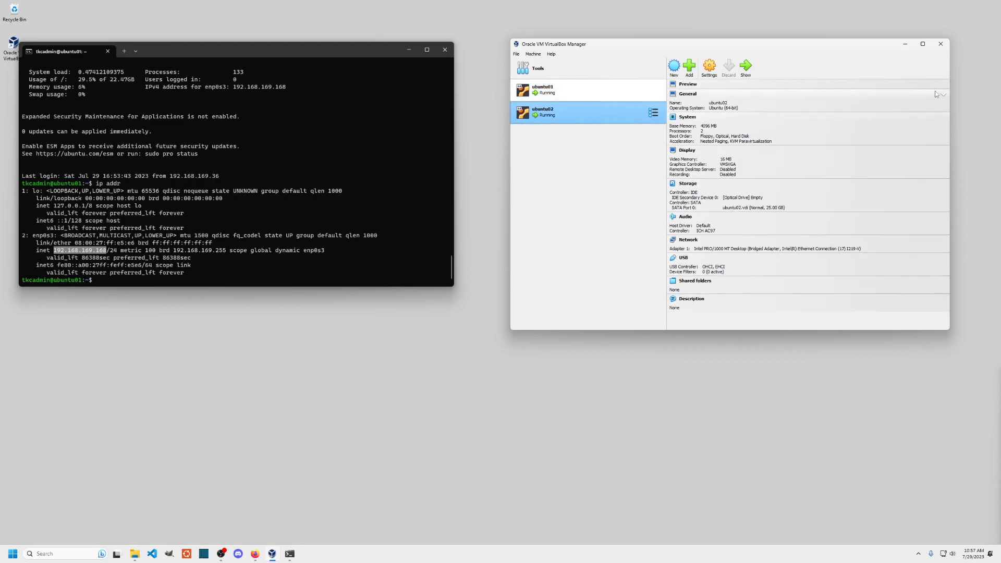
left_click(943, 94)
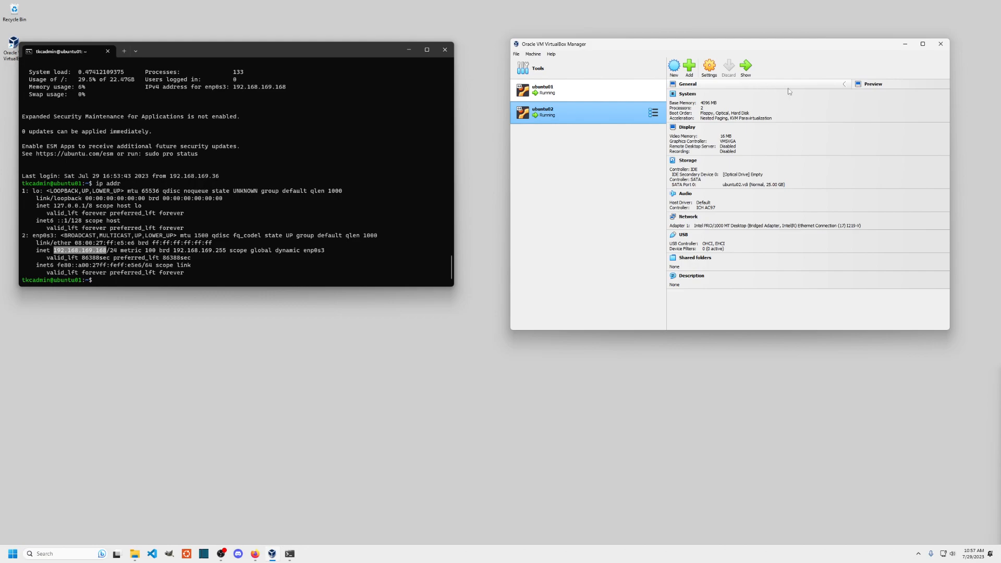
left_click(844, 84)
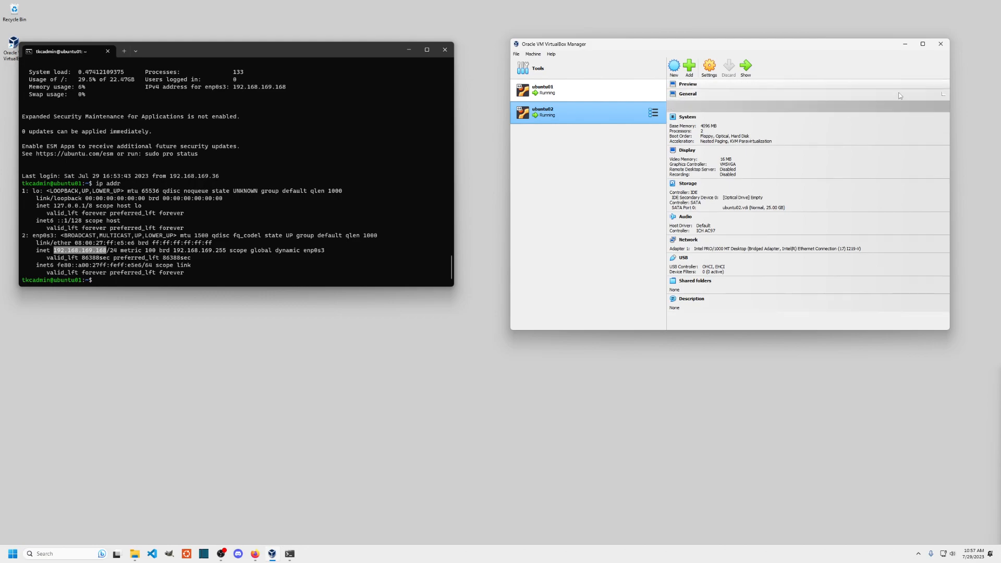
left_click(943, 97)
left_click(942, 96)
left_click(945, 85)
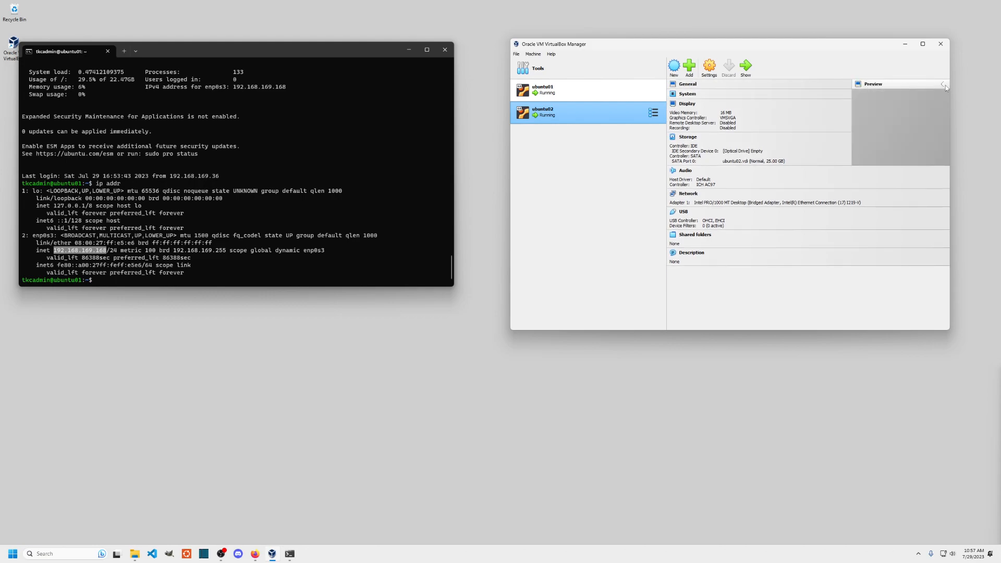
- Expand ubuntu02's details, reopen its console window with Show, and log in as the admin user
left_click(846, 85)
left_click(843, 107)
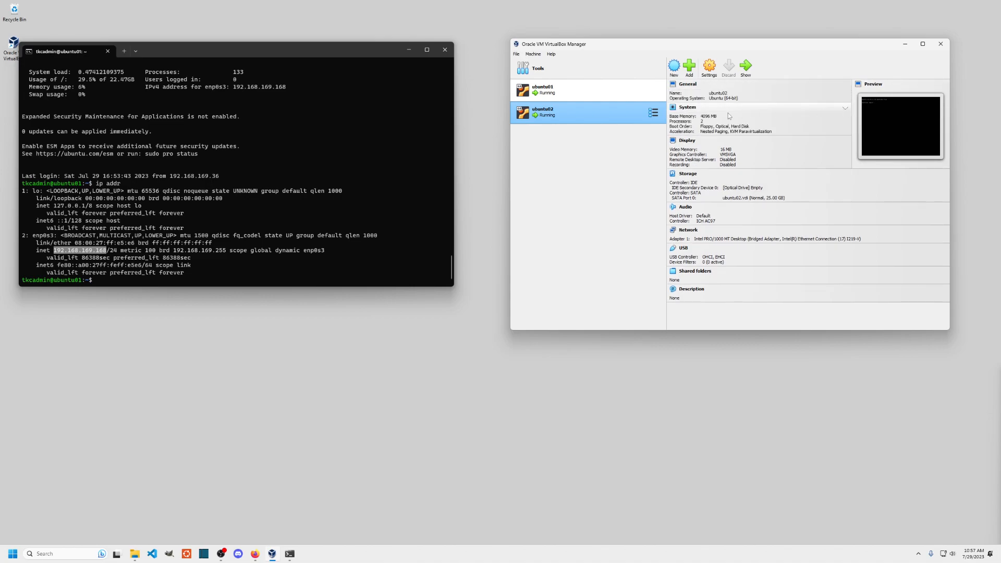
right_click(558, 114)
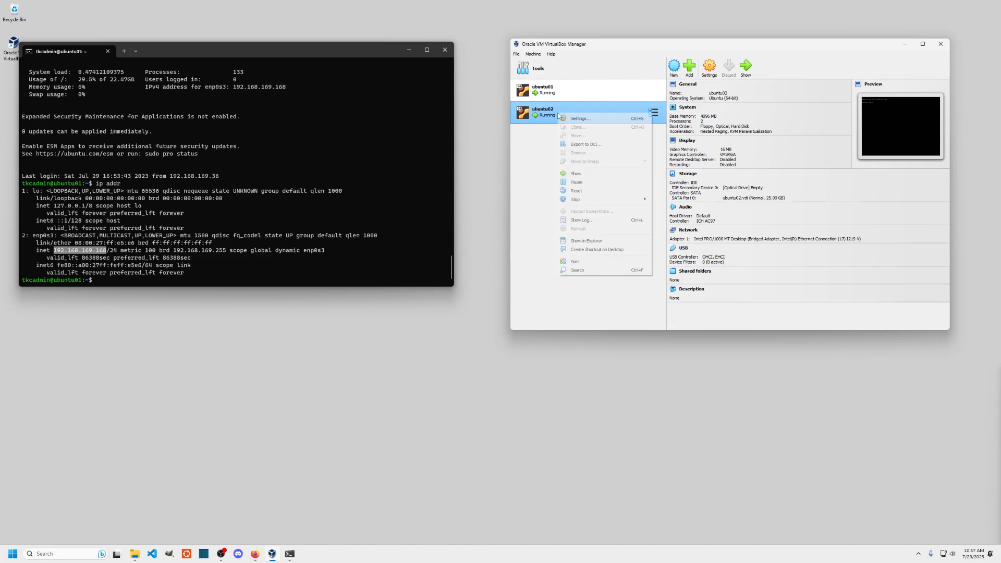
left_click(581, 174)
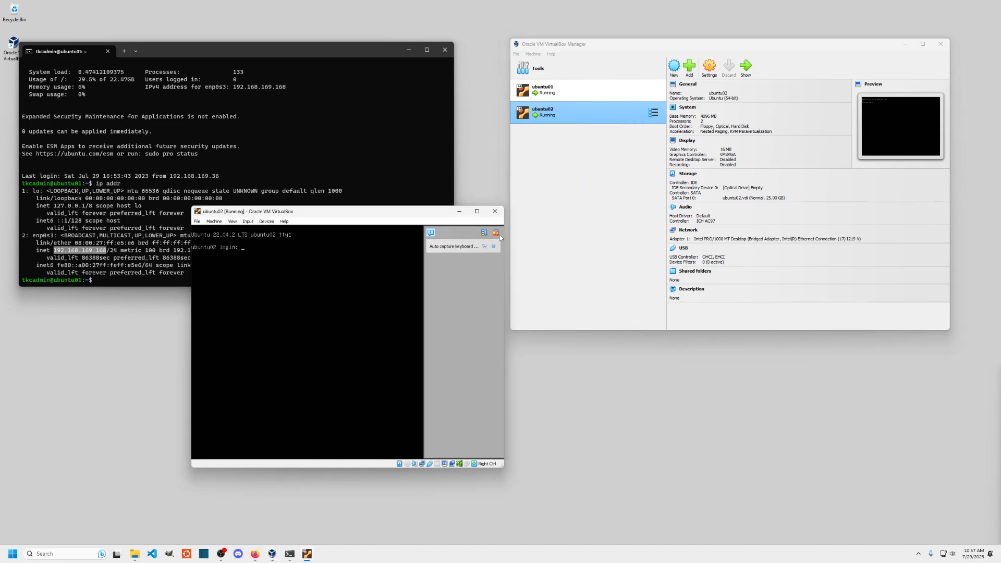
left_click(496, 233)
type("tkc")
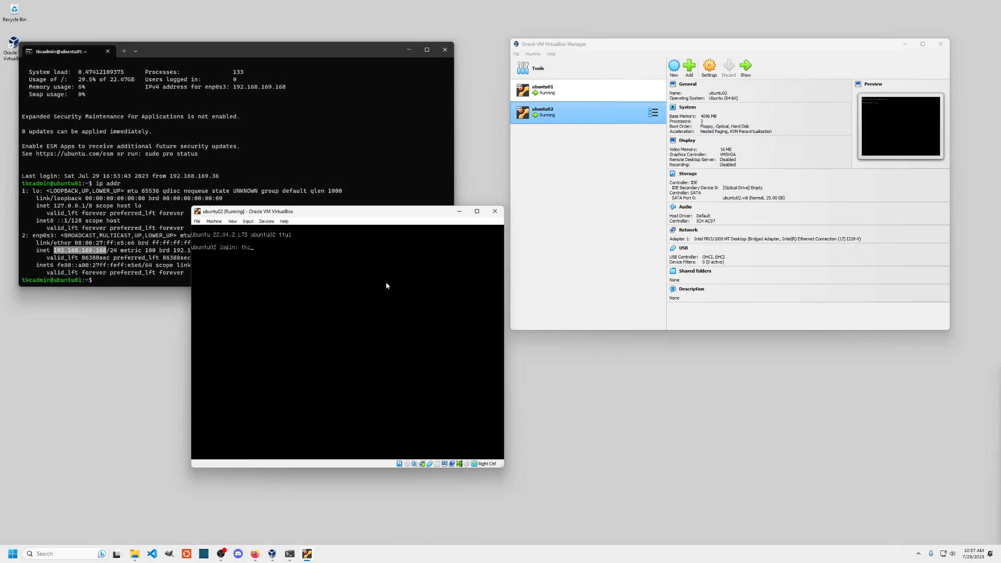
type("admin")
key("Return")
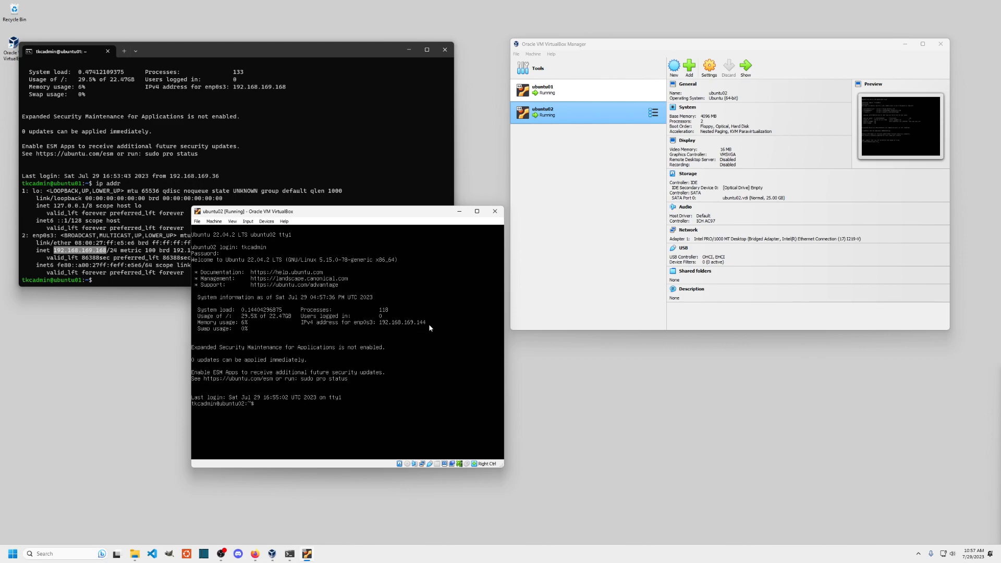
- Ping ubuntu02 at 192.168.169.144 from the ubuntu01 session and stop it to see statistics
left_click_drag(415, 214, 641, 229)
left_click(255, 180)
type("ping")
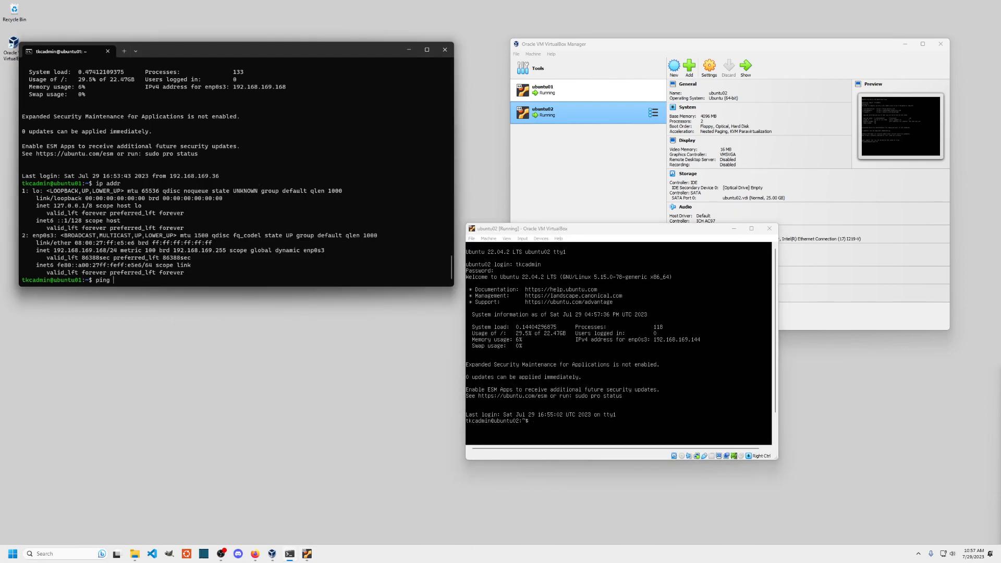
type(" 192.168.169.144")
key("Return")
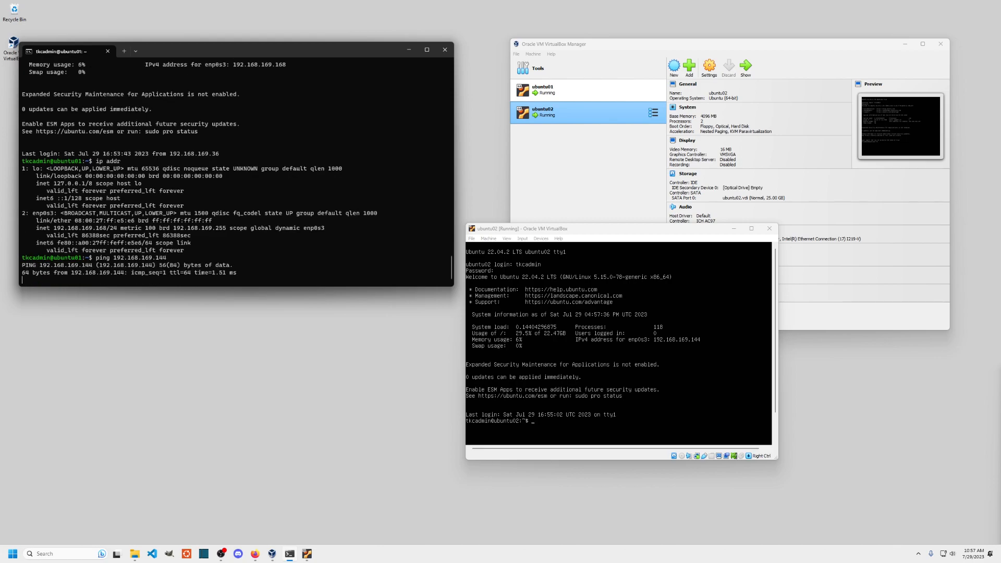
key("ctrl+c")
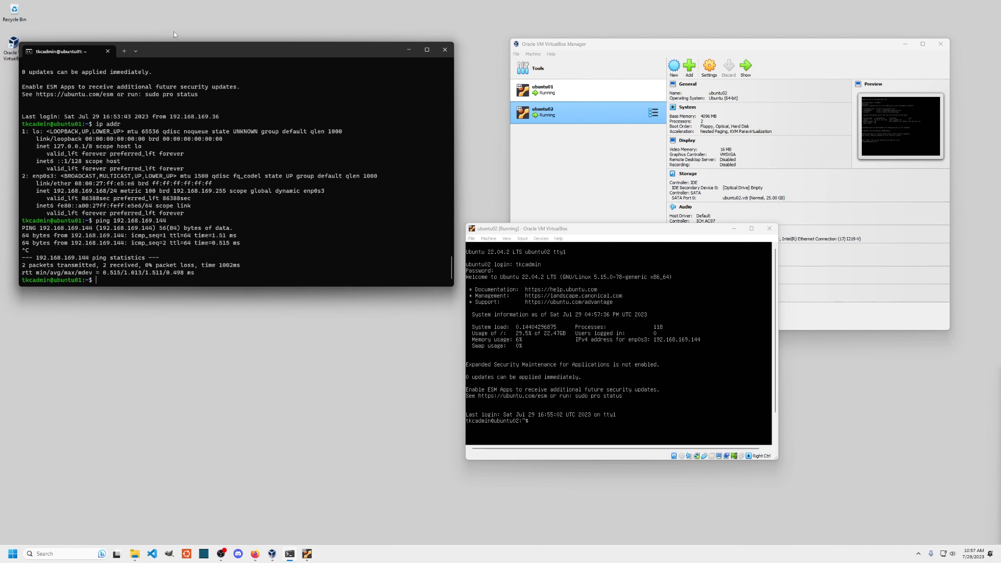
- In a new host session, SSH into ubuntu02 at 192.168.169.144 as the admin user, accepting its host key
left_click(124, 51)
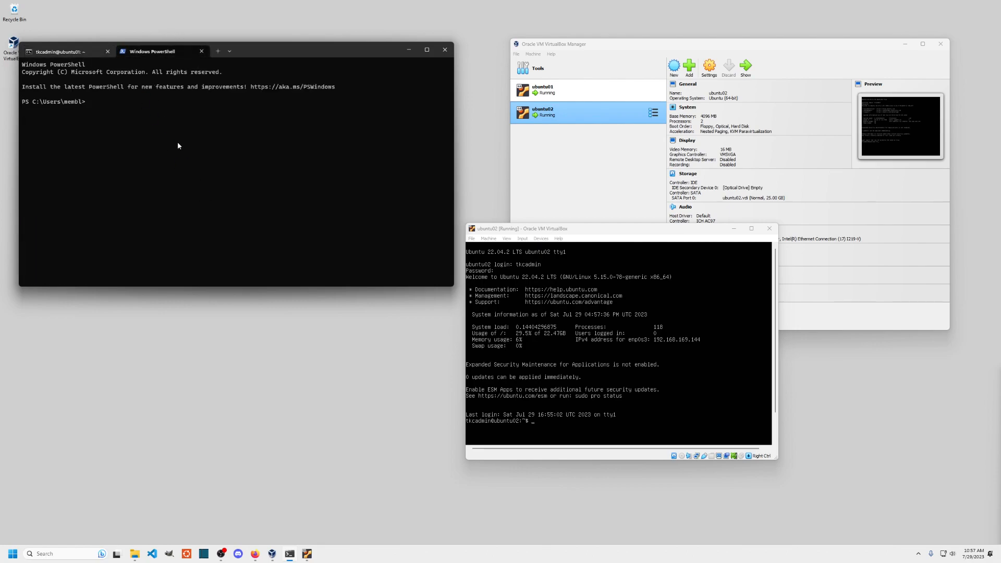
type("ssh tkcadmin@192.168.16")
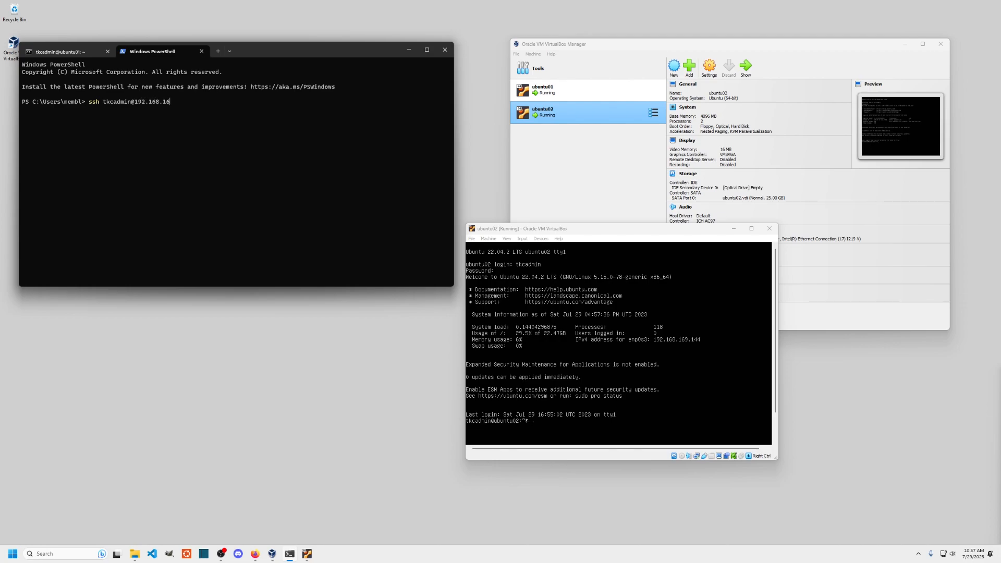
type("9.144")
key("Return")
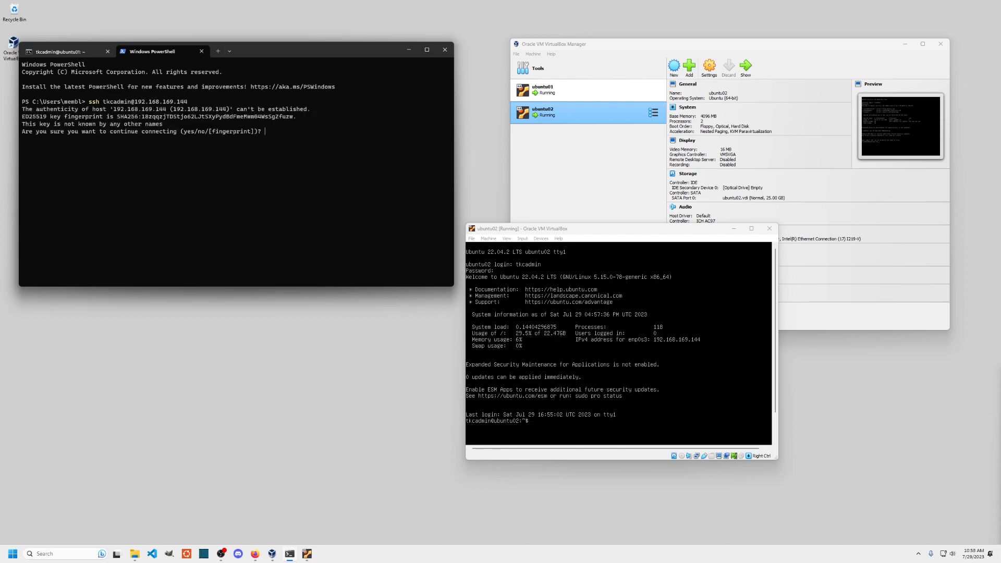
type("yes")
key("Return")
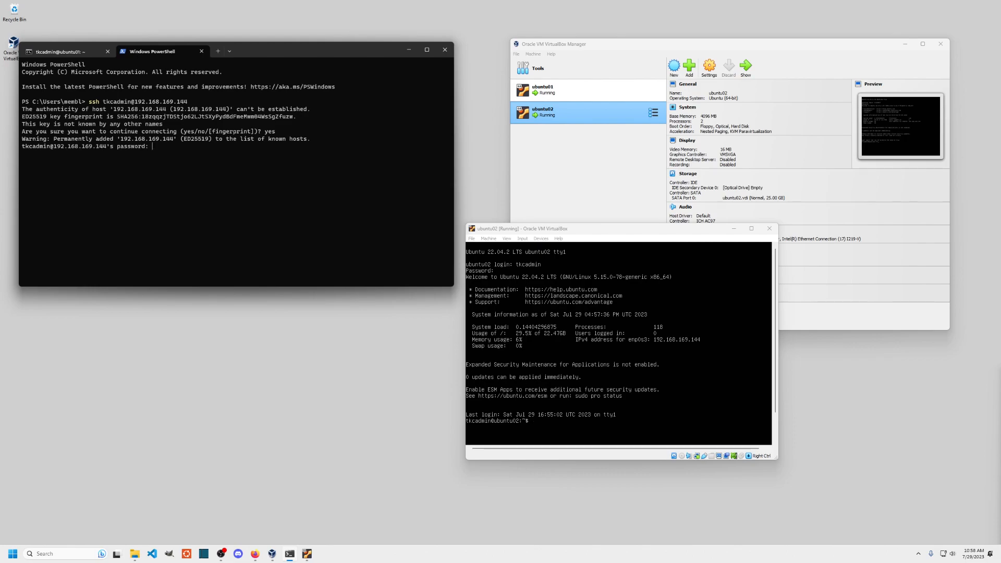
key("Return")
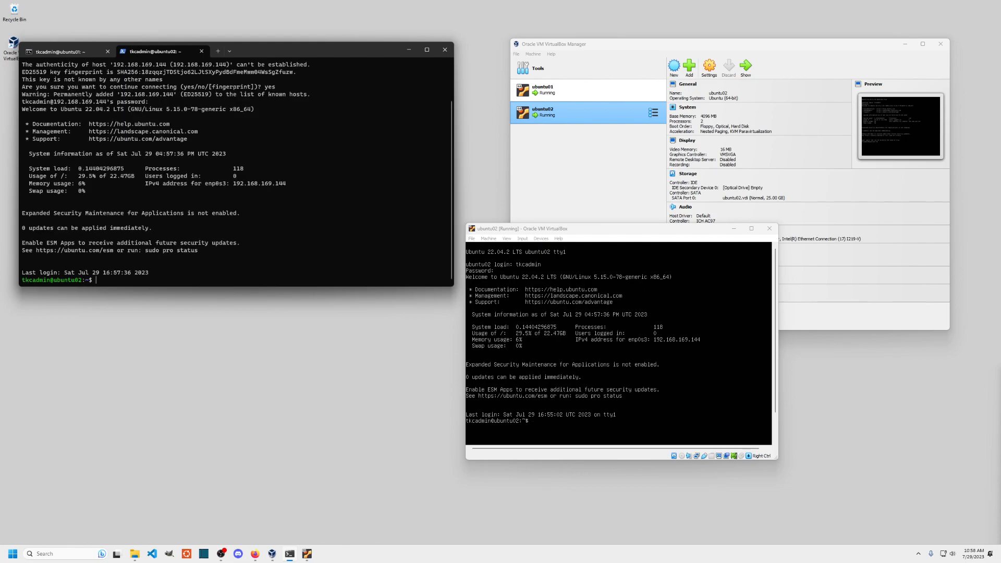
- Clear stray typed input and flip between the ubuntu01 and ubuntu02 SSH tabs
type("sudo")
key("BackSpace")
key("BackSpace")
key("BackSpace")
key("BackSpace")
key("BackSpace")
key("BackSpace")
left_click(60, 52)
left_click(153, 52)
left_click(60, 52)
left_click(153, 51)
type("ping")
key("BackSpace")
key("BackSpace")
key("BackSpace")
key("BackSpace")
- Close the ubuntu02 window so it keeps running in the background, then close VirtualBox Manager
left_click(770, 230)
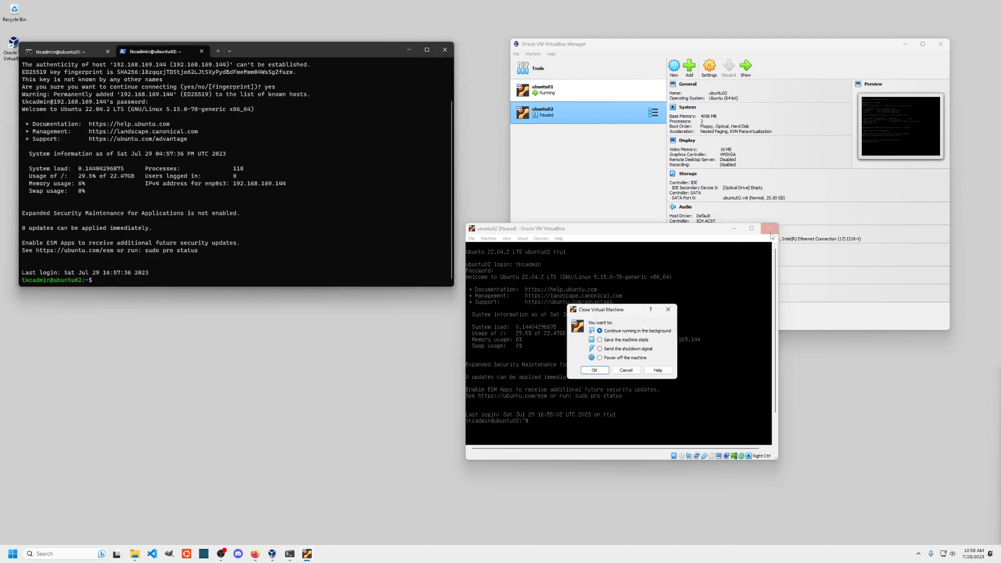
left_click(594, 371)
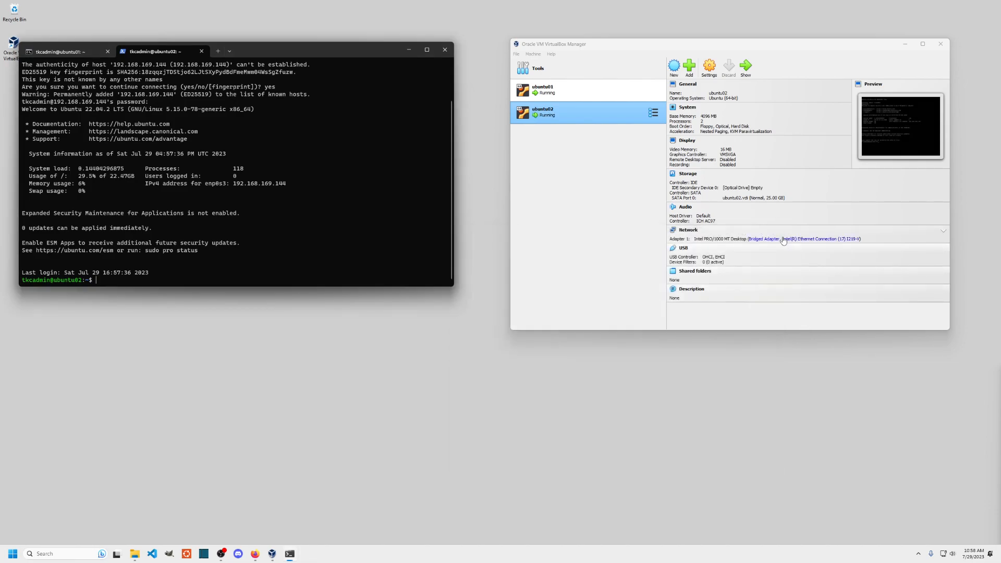
left_click(941, 44)
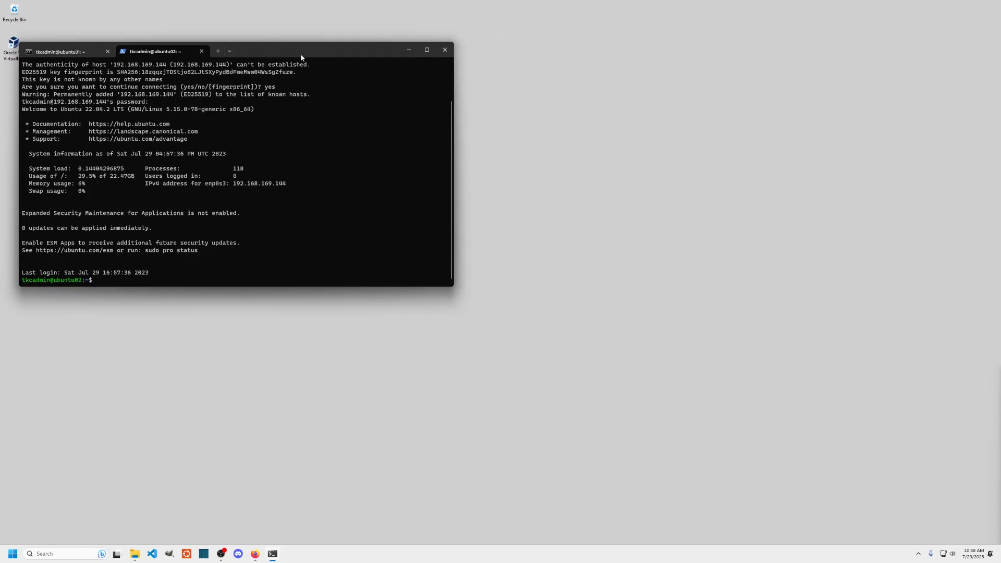
- Exit the ubuntu02 SSH, PowerShell and ubuntu01 SSH sessions until the terminal closes
left_click_drag(300, 57, 430, 62)
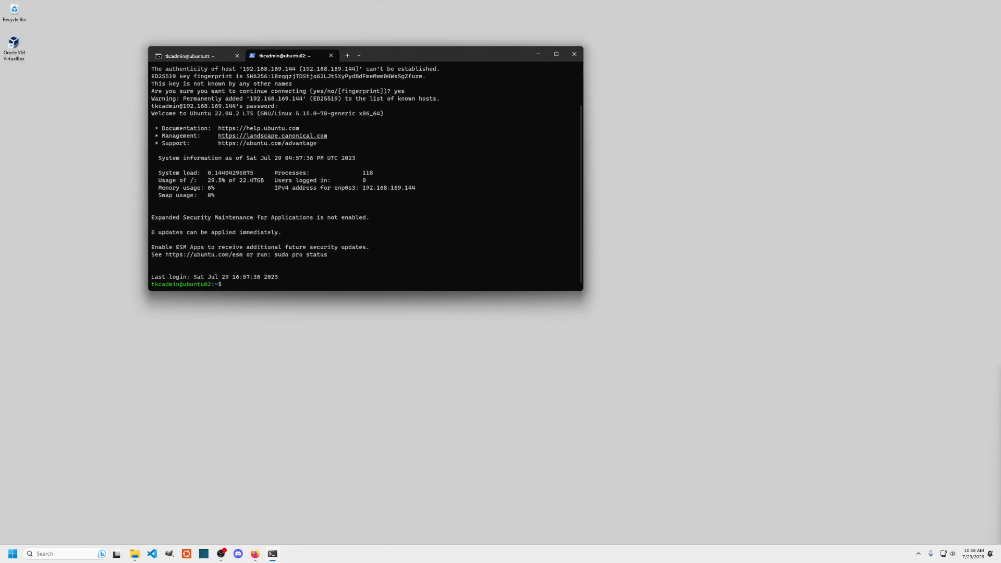
type("exit")
key("Return")
type("exit")
key("Return")
type("exit")
key("Return")
type("exit")
key("Return")
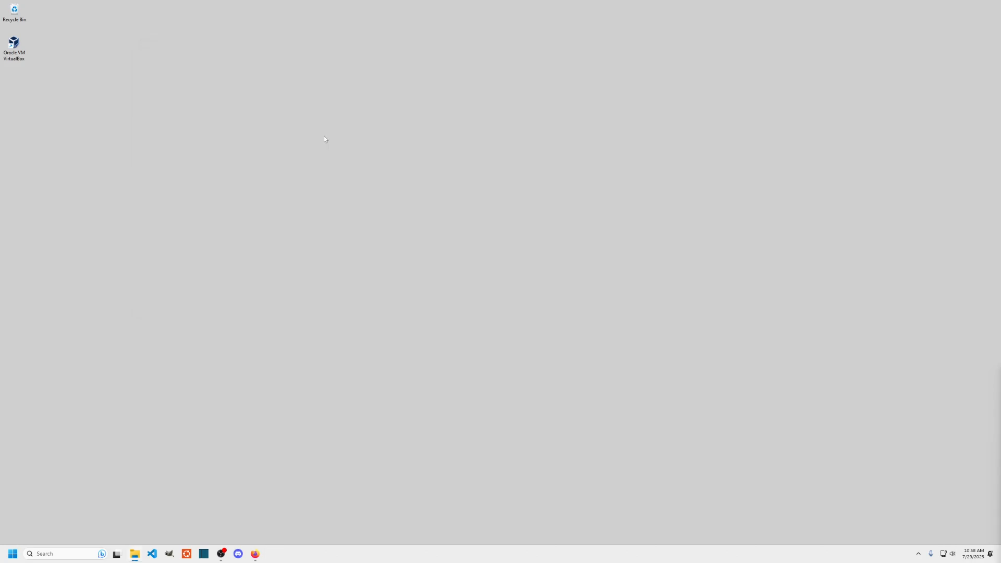
- Launch Command Prompt and ping ubuntu01 at 192.168.169.168
left_click(12, 554)
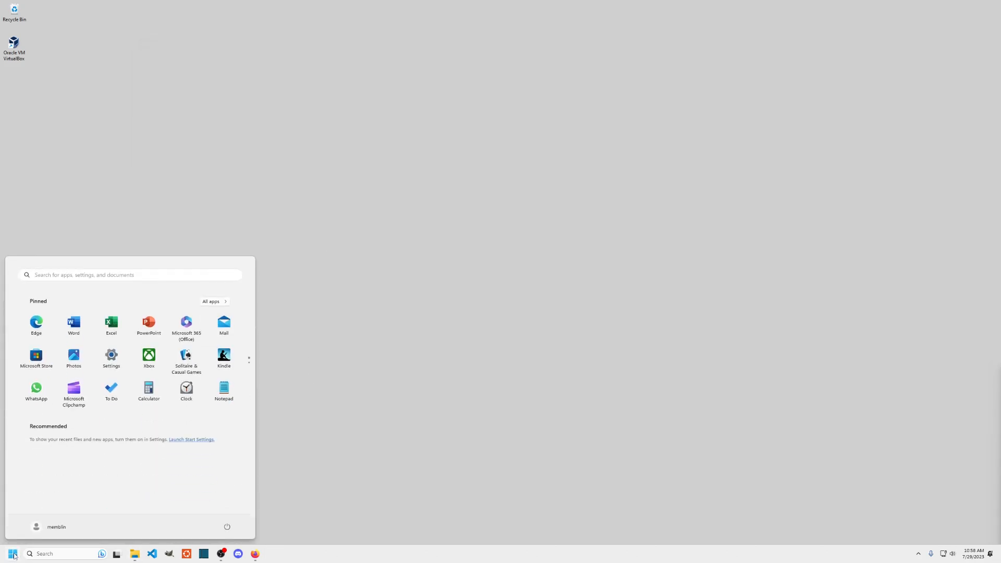
type("cmd")
key("Return")
type("ping")
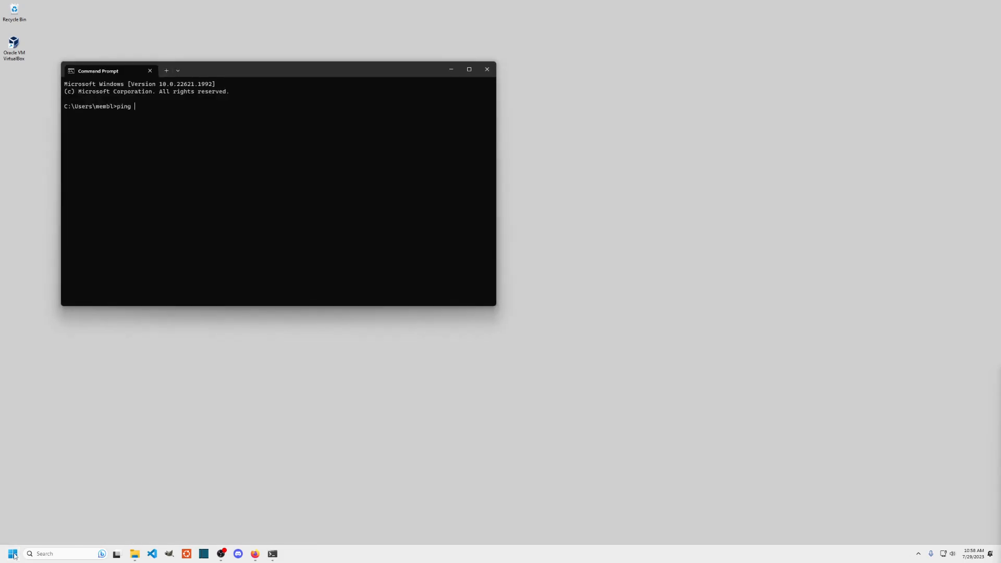
key("BackSpace")
key("BackSpace")
key("BackSpace")
key("BackSpace")
key("BackSpace")
type("ping 192.168.169.168")
key("Return")
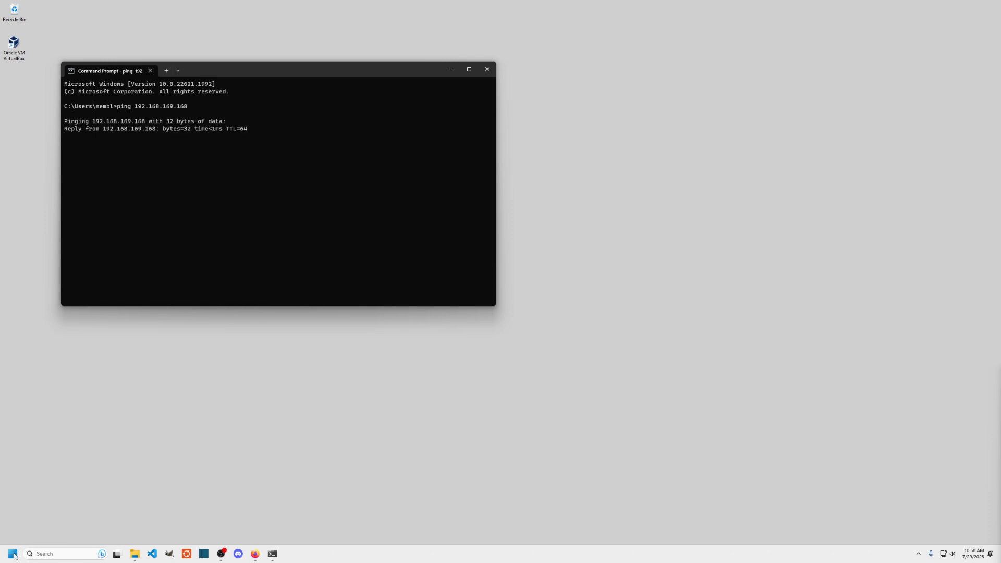
key("ctrl+c")
key("Up")
type("t")
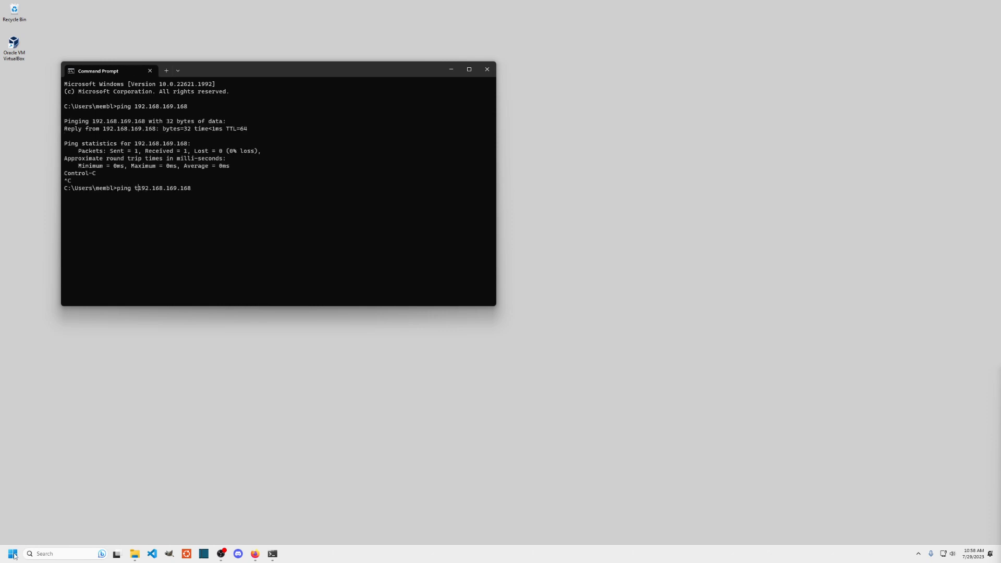
key("Delete")
key("Delete")
key("Delete")
key("Delete")
type("ssh")
key("Right")
type("kcadmin@")
key("Return")
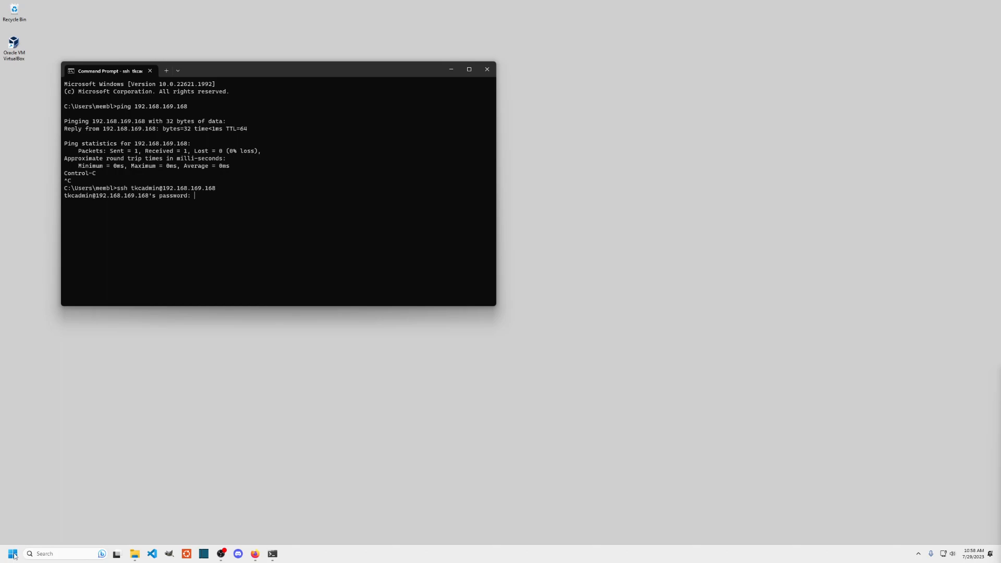
- Run history on ubuntu01 and copy ubuntu02's address 192.168.169.144 from it
type("history")
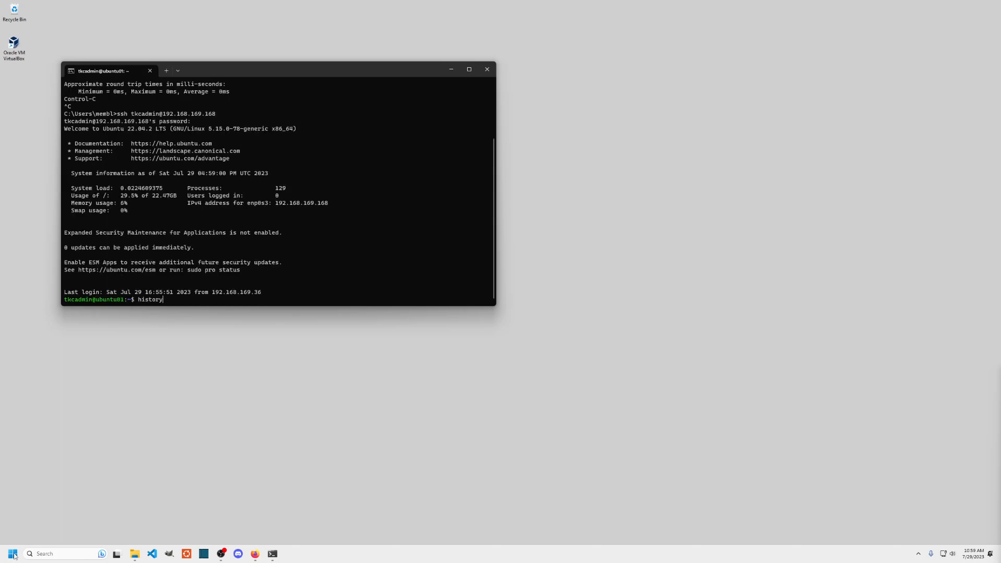
key("Return")
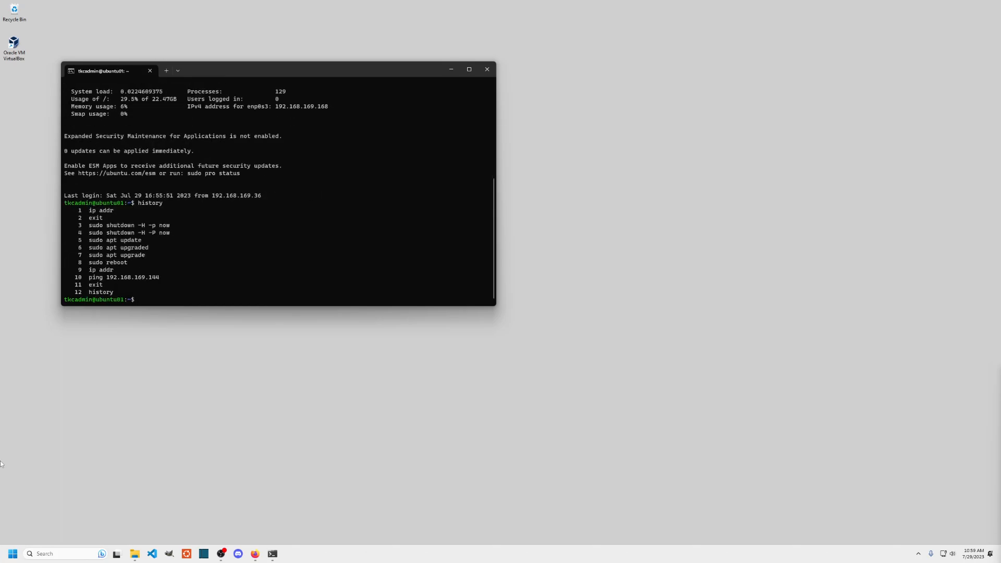
left_click_drag(107, 279, 160, 278)
key("ctrl+c")
left_click(178, 70)
left_click(193, 99)
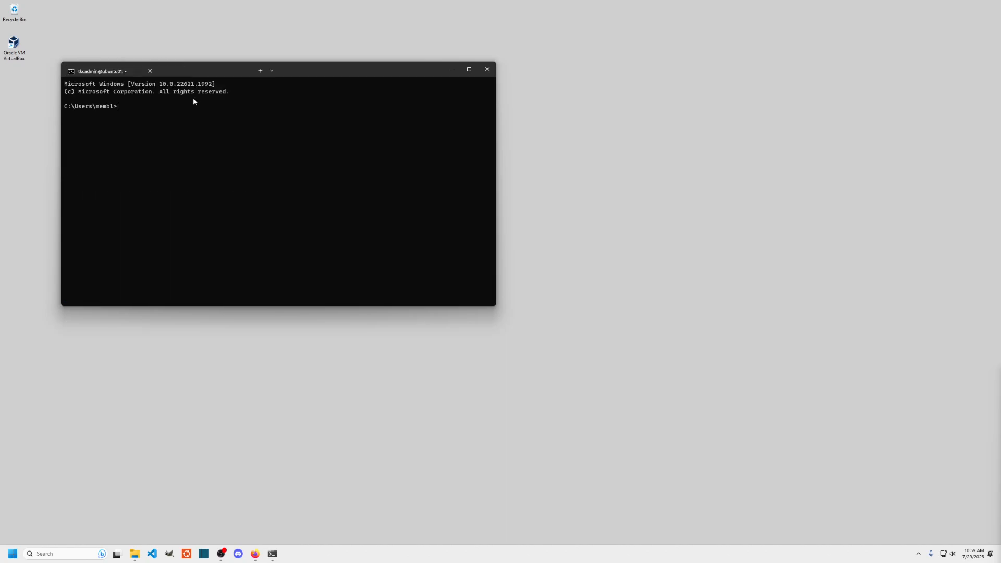
type("ssh tkcadmin@192.168.169.144")
key("Return")
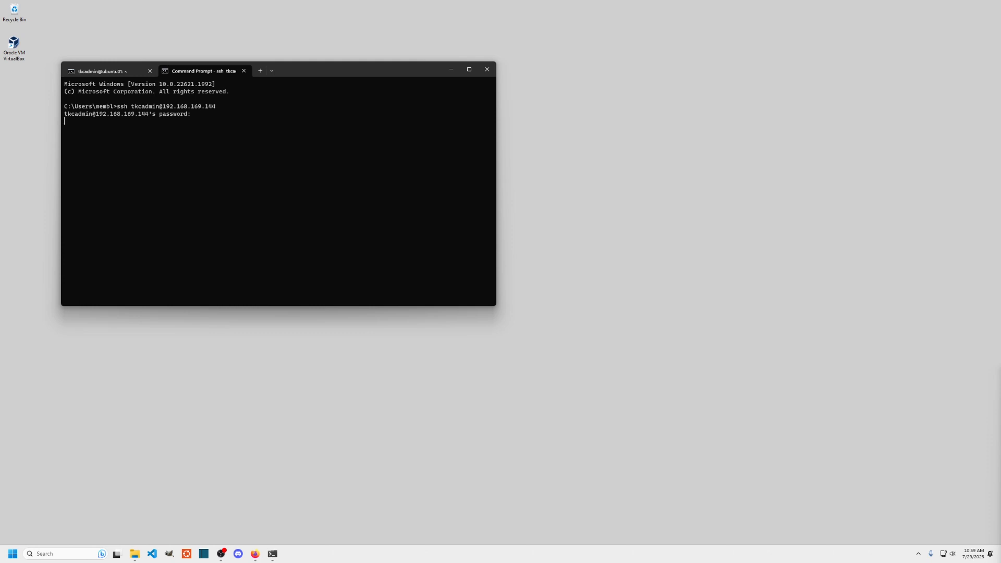
key("Return")
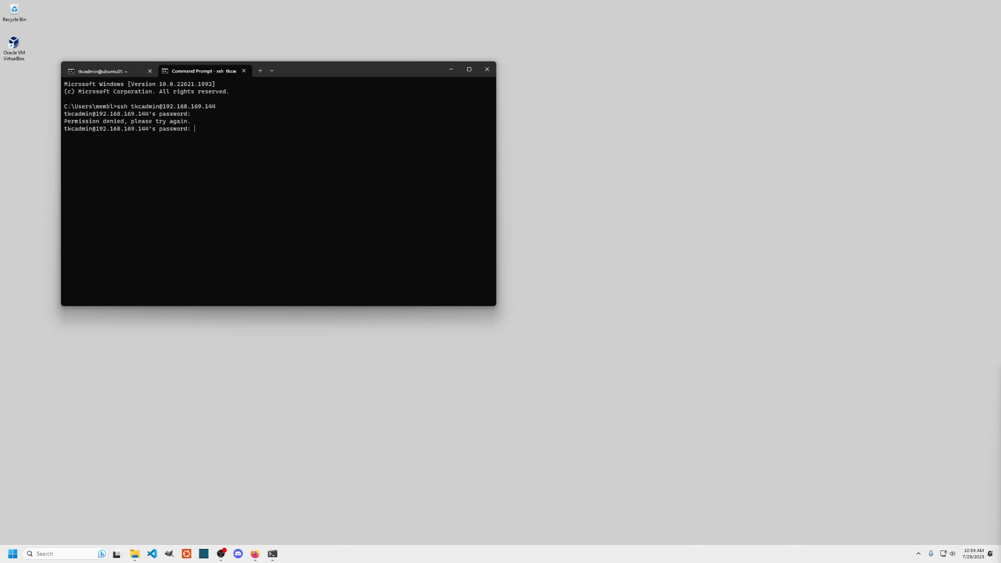
key("Return")
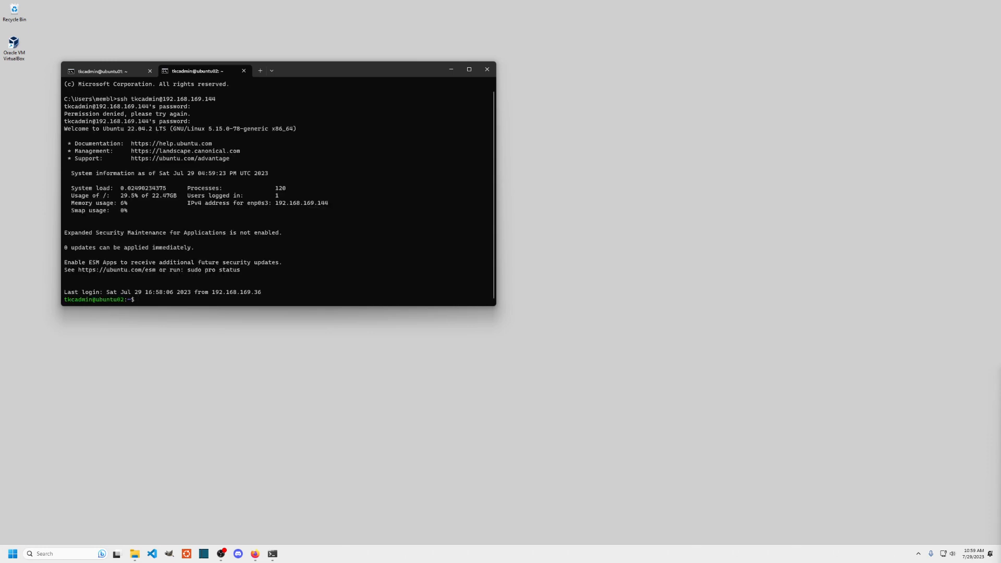
- Reposition the terminal window and compare the ubuntu01 and ubuntu02 session tabs
left_click_drag(204, 71, 667, 107)
right_click(208, 72)
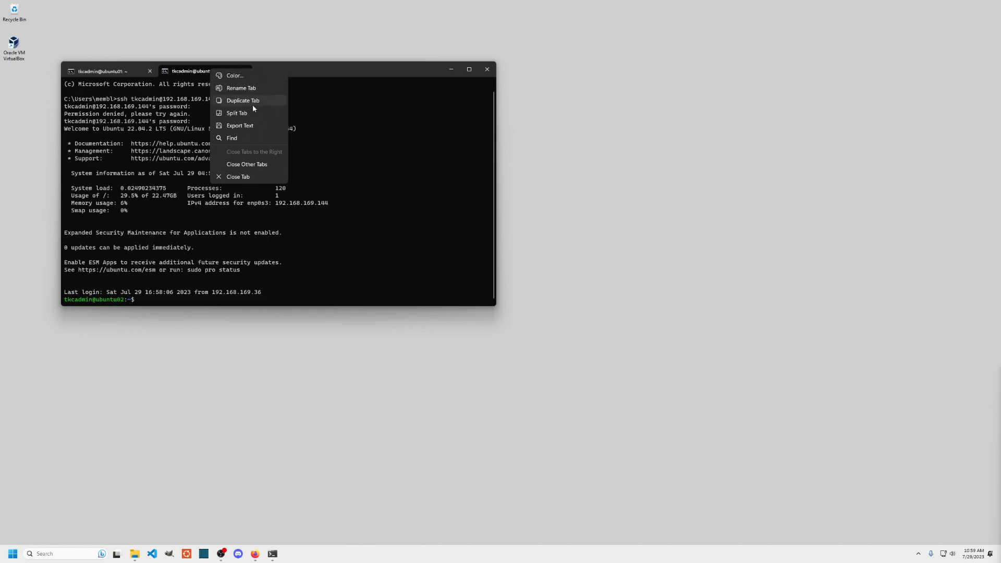
left_click(182, 72)
left_click_drag(170, 72, 315, 32)
left_click_drag(137, 72, 678, 465)
left_click_drag(314, 87, 457, 110)
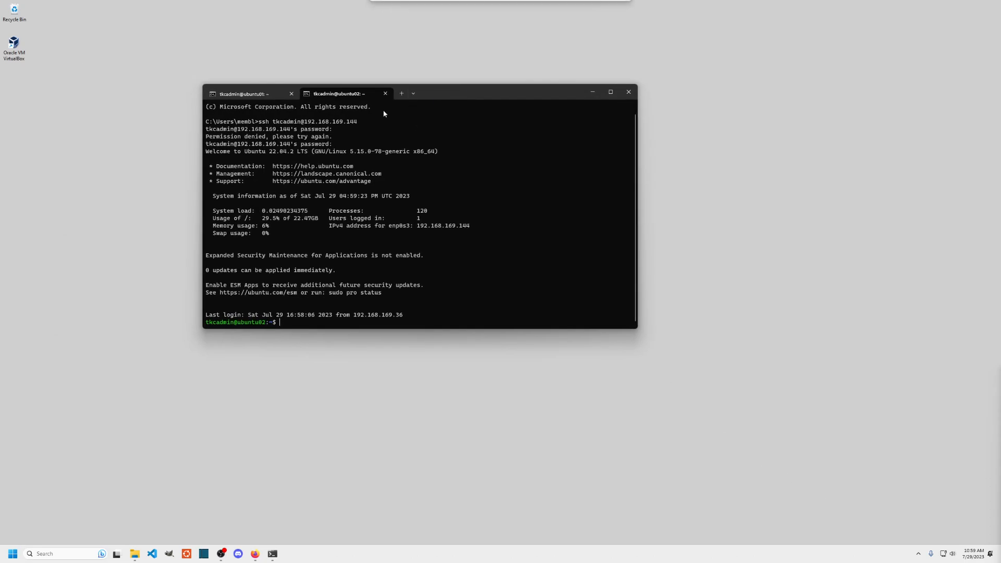
left_click(268, 94)
left_click(342, 99)
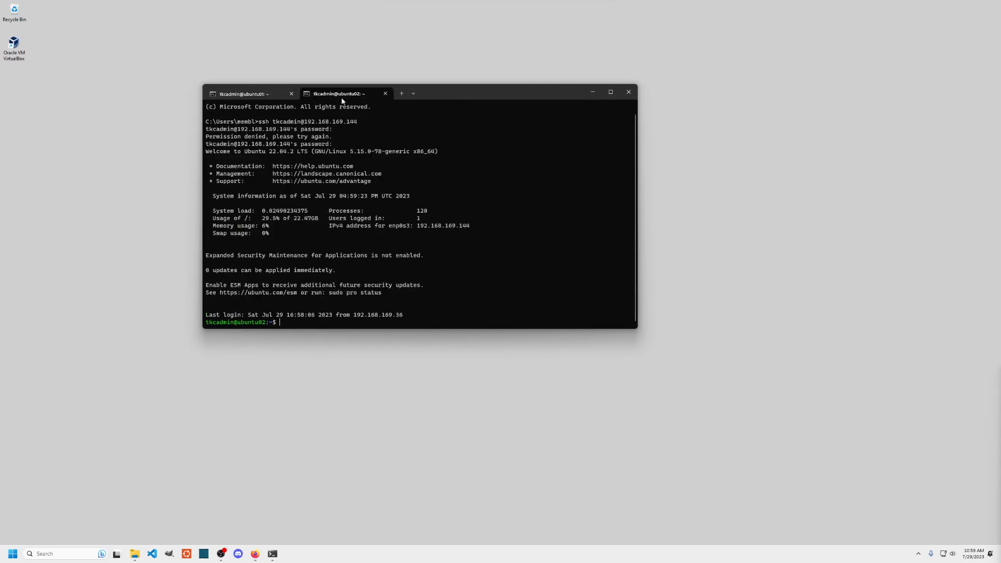
left_click(272, 95)
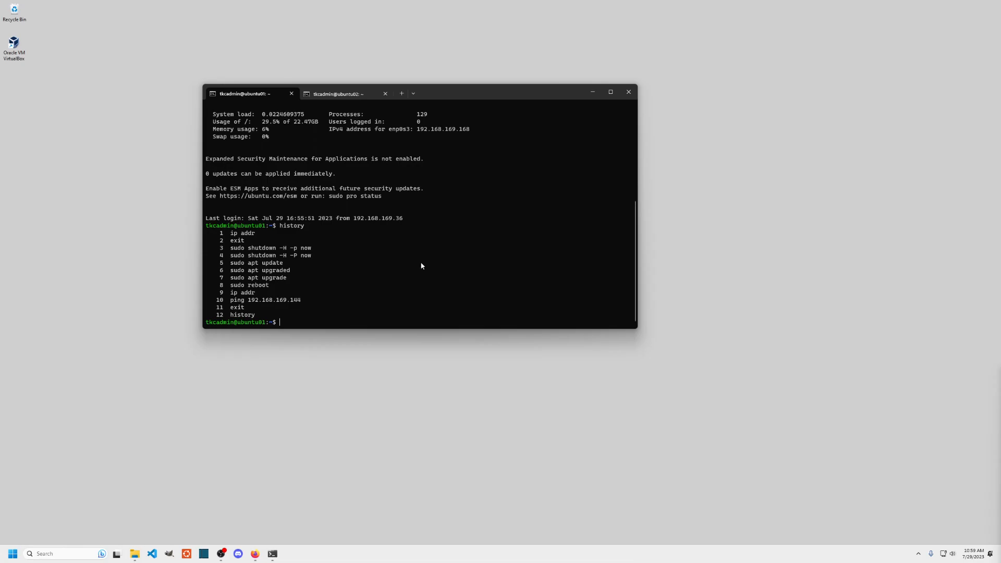
left_click(359, 97)
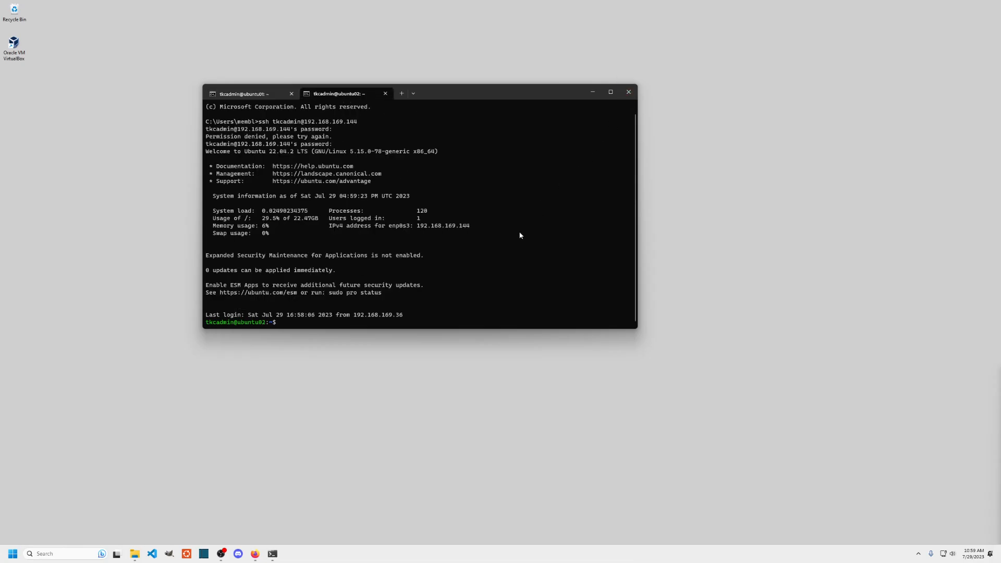
- Exit every terminal session until the terminal closes, then return to Firefox's VirtualBox downloads page
type("exit")
key("Return")
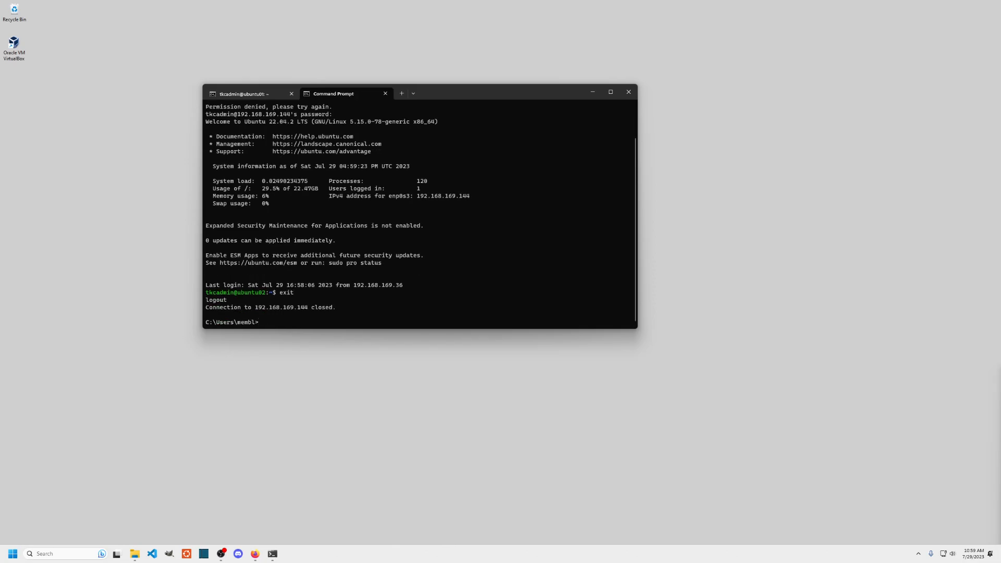
type("exit")
key("Return")
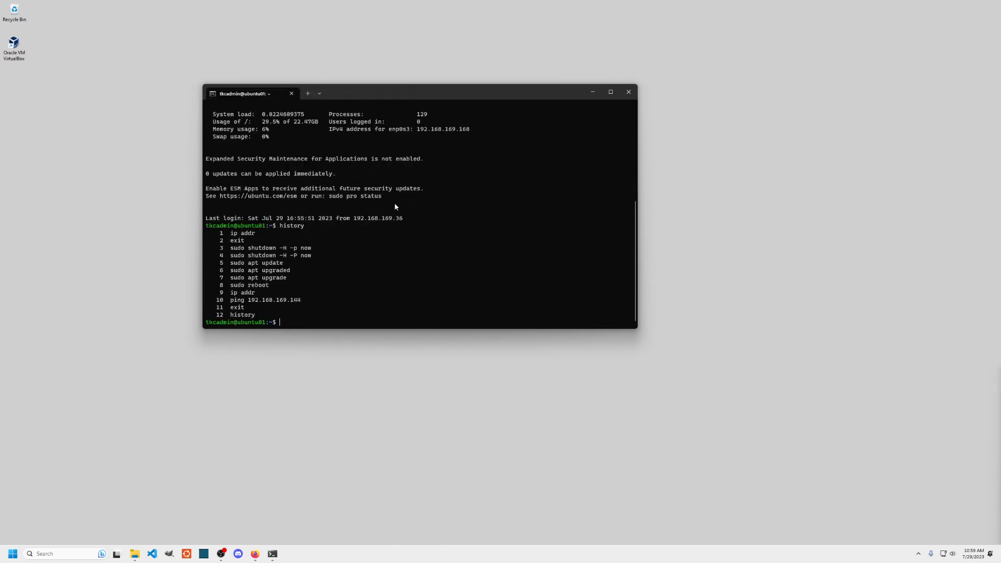
type("exit")
key("Return")
type("exit")
key("Return")
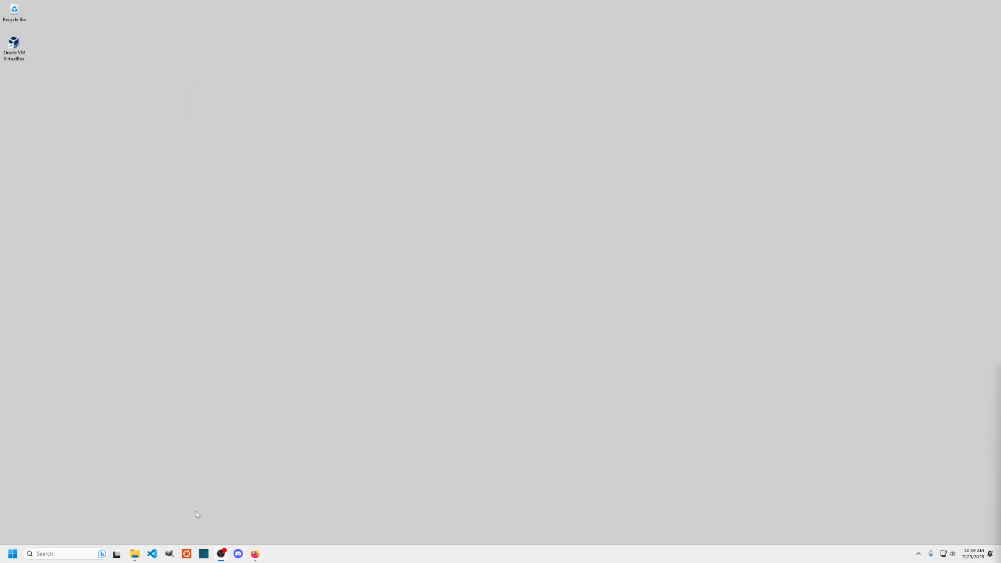
left_click(255, 554)
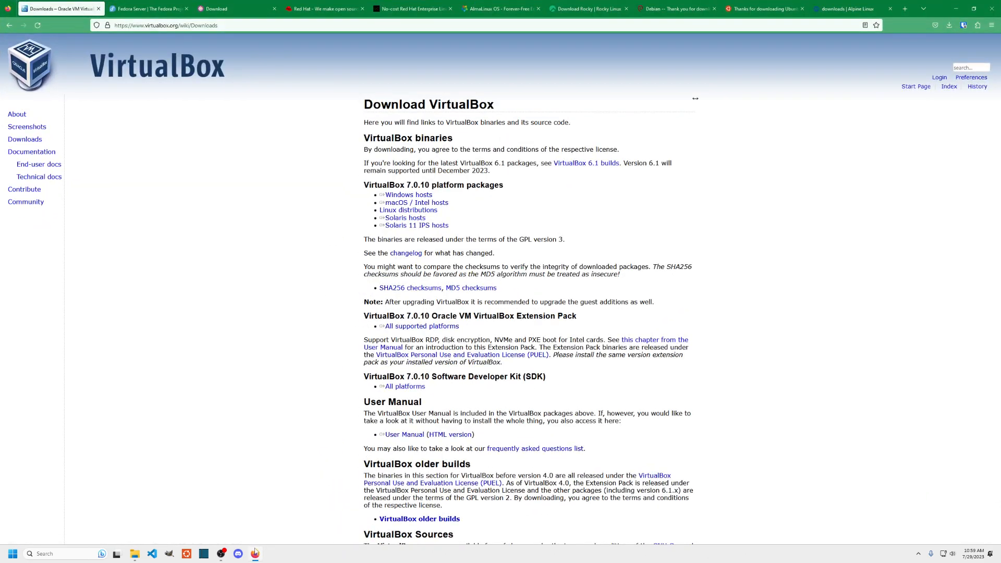